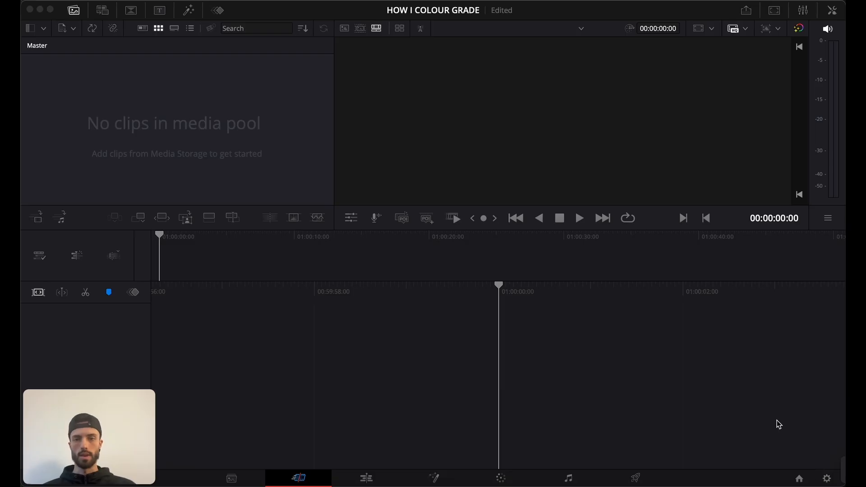
Import the 0:27 outdoor clip of the man in white from the Photos library, keeping the project frame rate.
{"action": "right_click", "coordinate": [129, 110]}
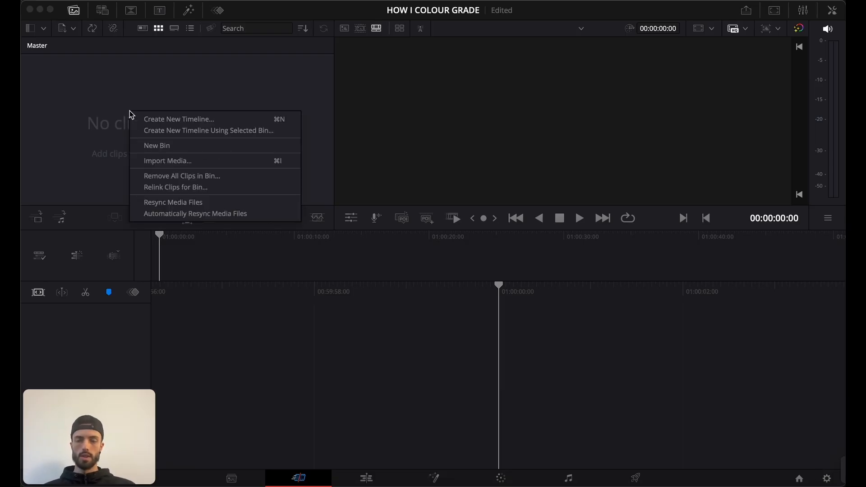
{"action": "left_click", "coordinate": [79, 111]}
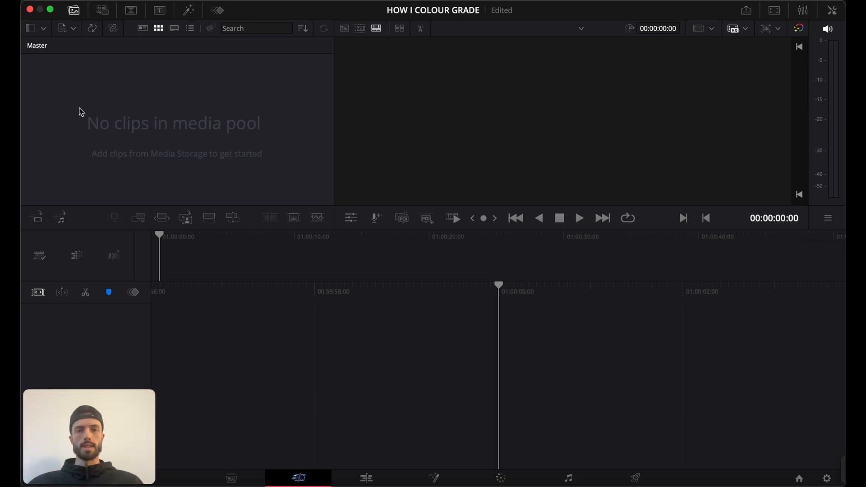
{"action": "right_click", "coordinate": [152, 126]}
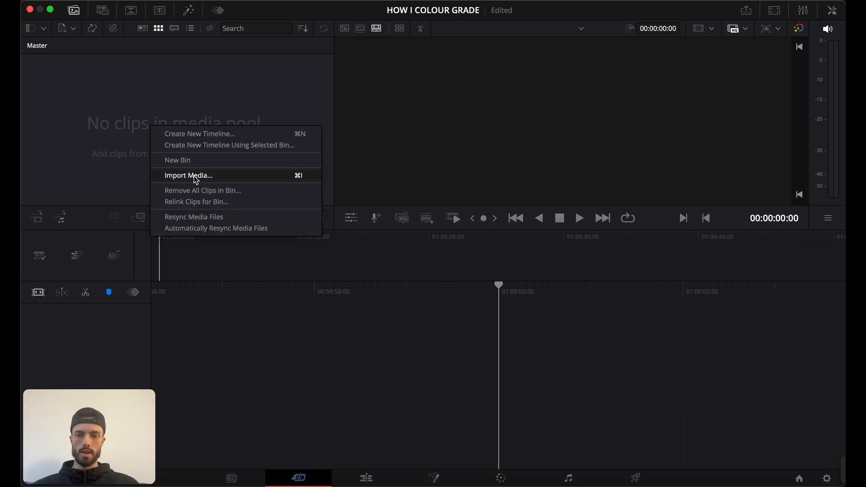
{"action": "left_click", "coordinate": [216, 179]}
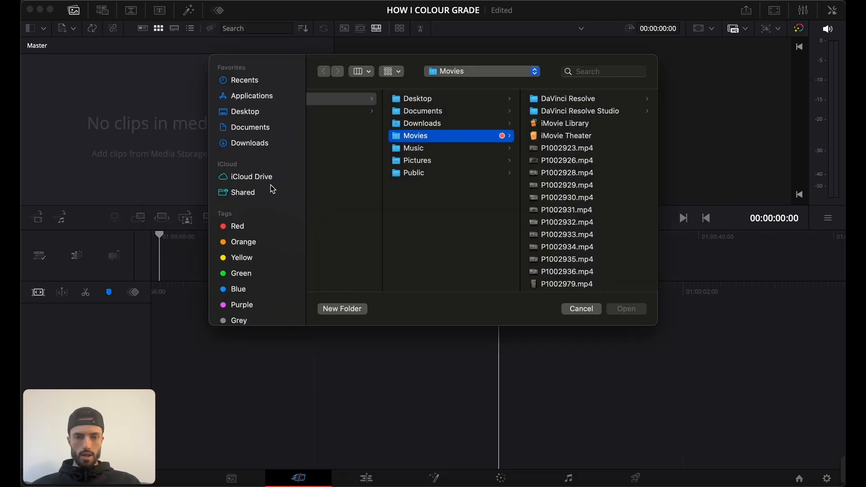
{"action": "scroll", "coordinate": [249, 253], "scroll_direction": "down", "scroll_amount": 5}
{"action": "scroll", "coordinate": [251, 244], "scroll_direction": "down", "scroll_amount": 1}
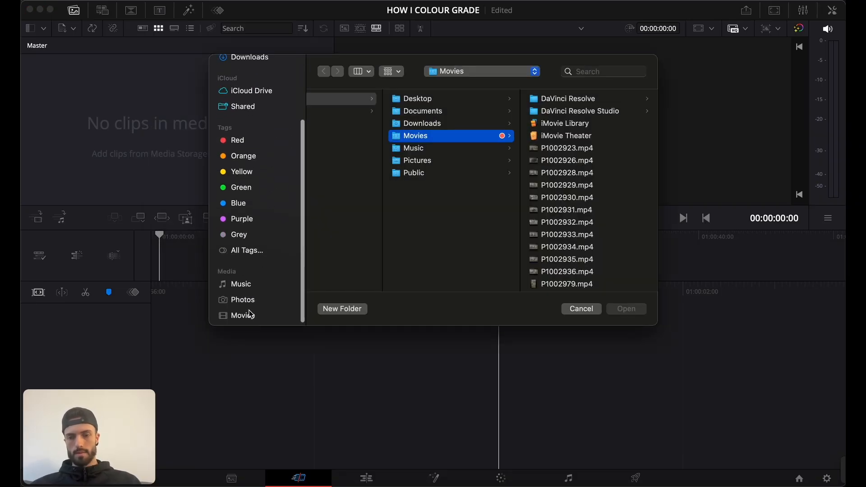
{"action": "left_click", "coordinate": [247, 303]}
{"action": "scroll", "coordinate": [482, 246], "scroll_direction": "down", "scroll_amount": 15}
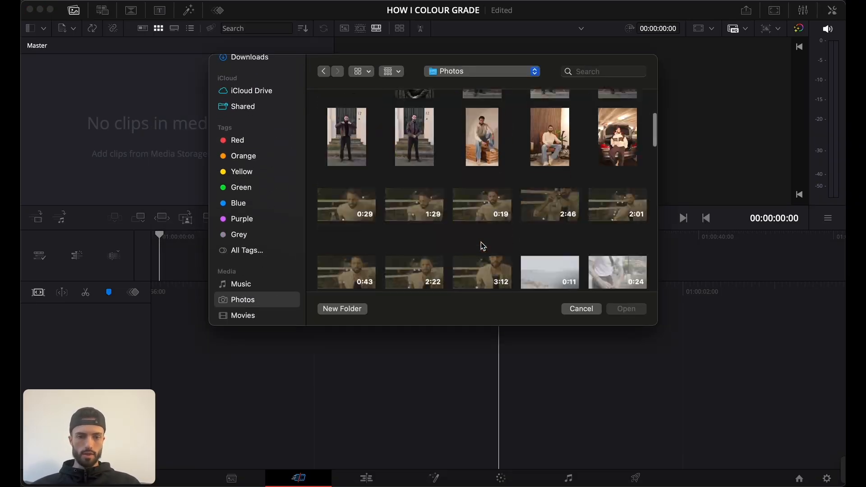
{"action": "scroll", "coordinate": [483, 246], "scroll_direction": "down", "scroll_amount": 15}
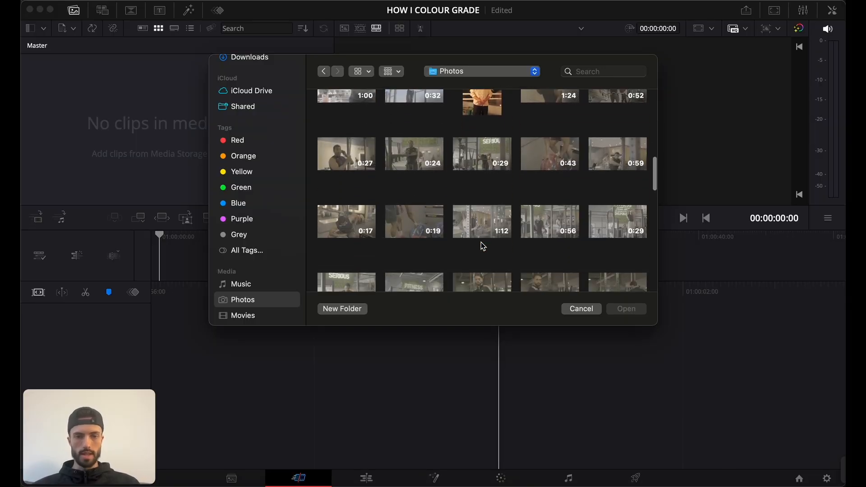
{"action": "scroll", "coordinate": [483, 246], "scroll_direction": "down", "scroll_amount": 15}
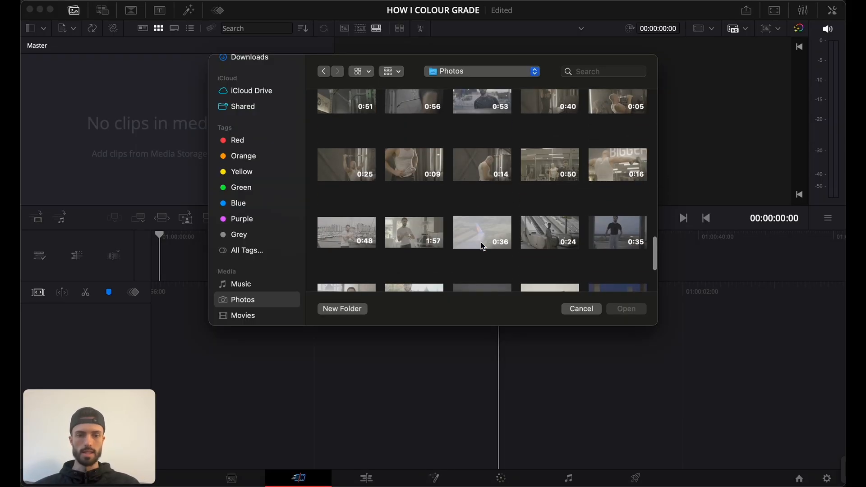
{"action": "scroll", "coordinate": [481, 245], "scroll_direction": "down", "scroll_amount": 5}
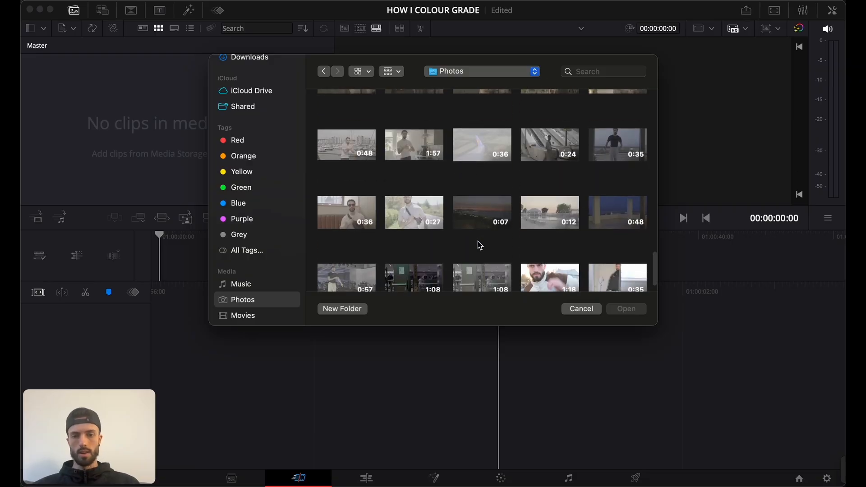
{"action": "left_click", "coordinate": [417, 216]}
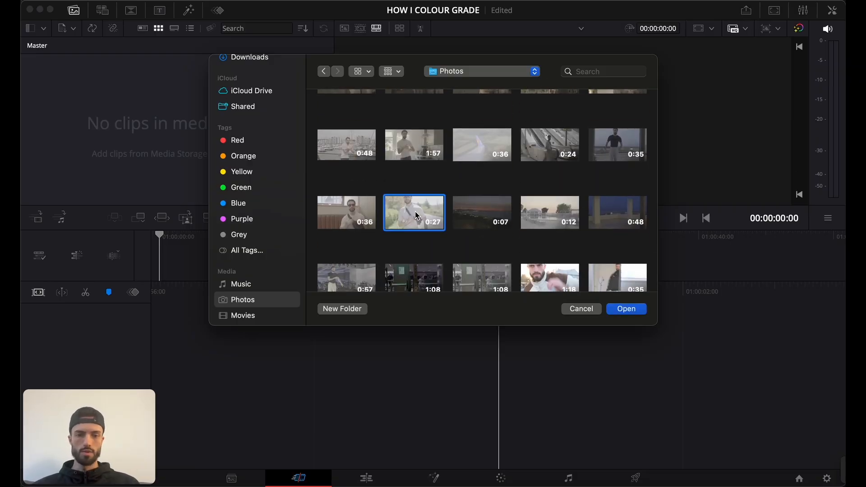
{"action": "left_click", "coordinate": [630, 310]}
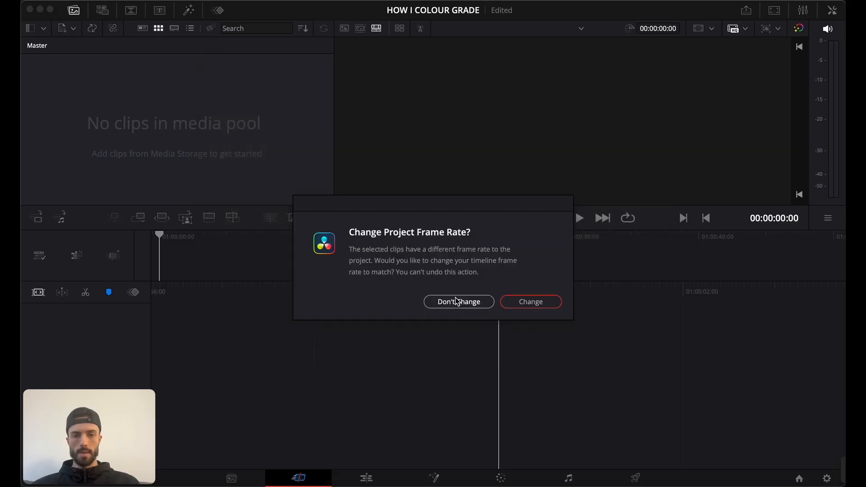
{"action": "left_click", "coordinate": [459, 303]}
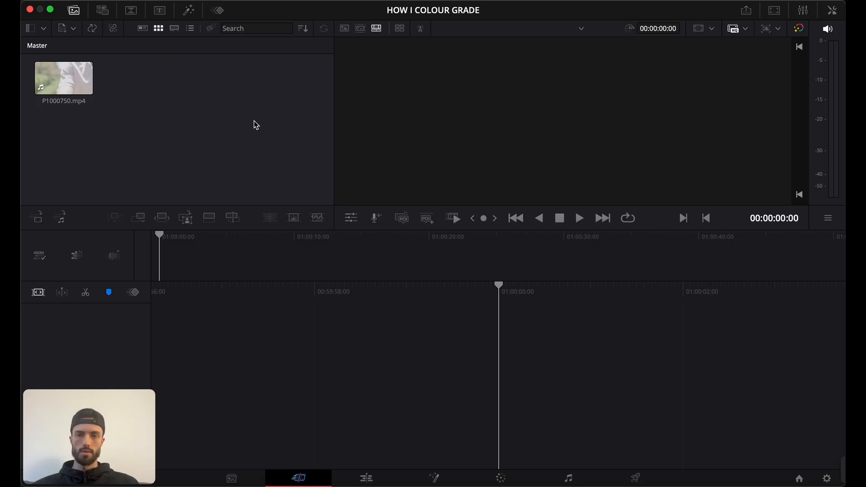
Set the project's timeline frame rate to 25 frames per second, leaving vertical resolution disabled.
{"action": "left_click", "coordinate": [828, 479]}
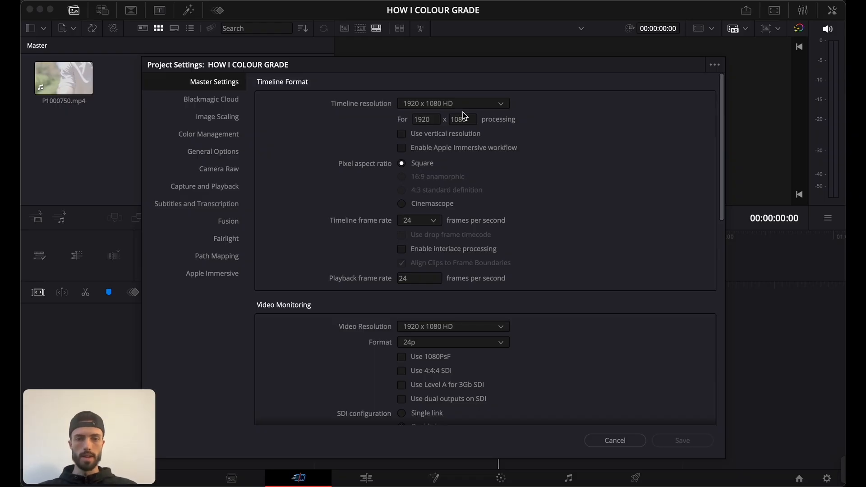
{"action": "left_click", "coordinate": [434, 220]}
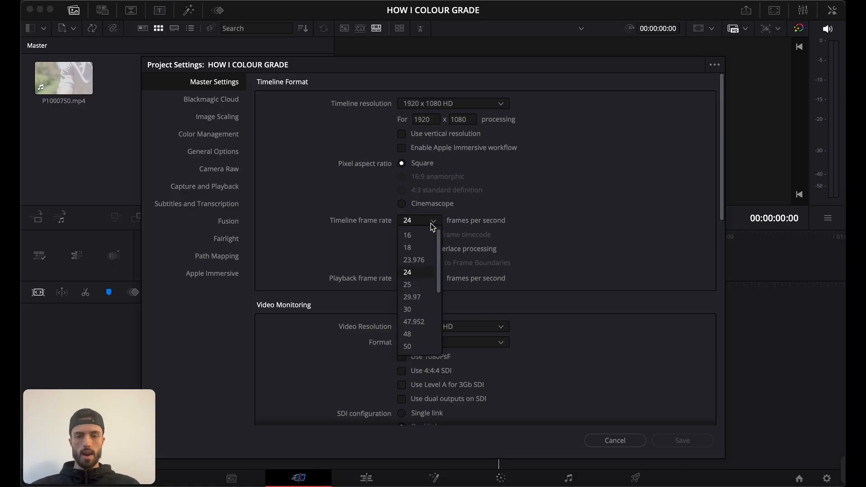
{"action": "left_click", "coordinate": [421, 290]}
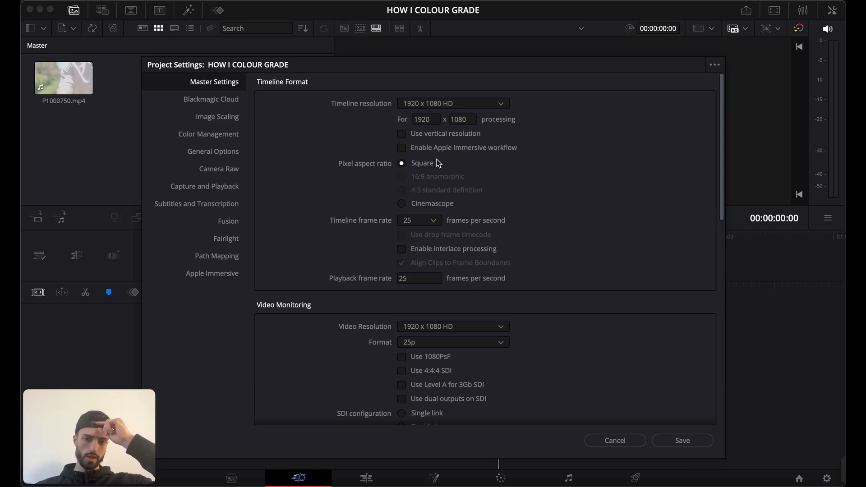
{"action": "left_click", "coordinate": [403, 136]}
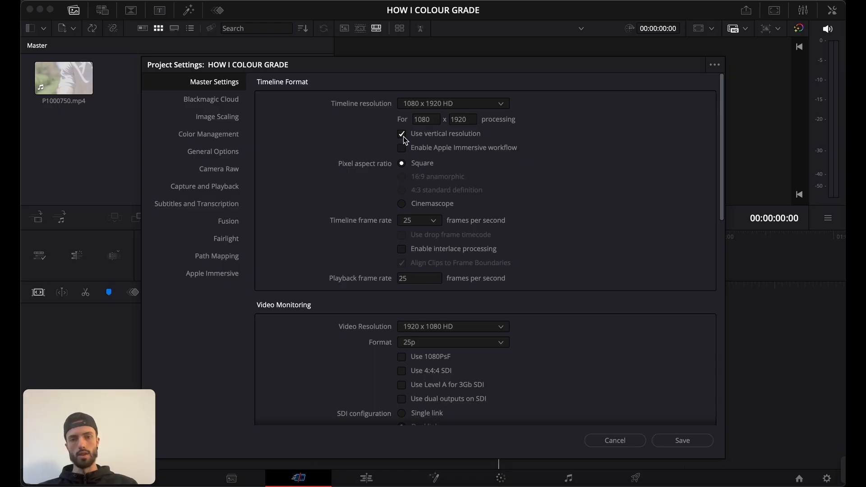
{"action": "left_click", "coordinate": [403, 136]}
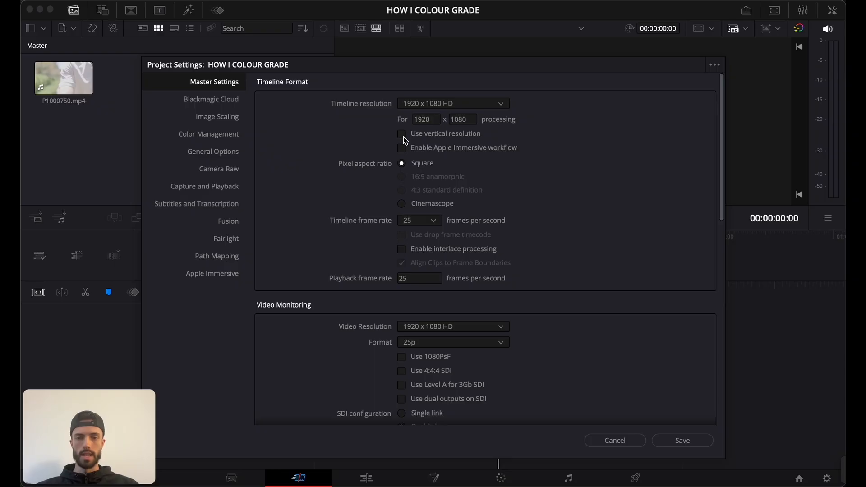
Set both the output and timeline color space to Rec.709-A in the project's color management settings.
{"action": "left_click", "coordinate": [215, 141]}
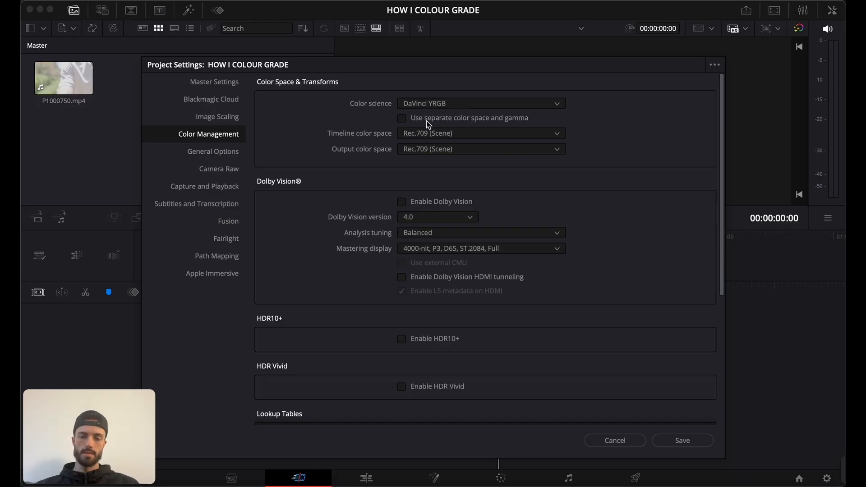
{"action": "left_click", "coordinate": [420, 153]}
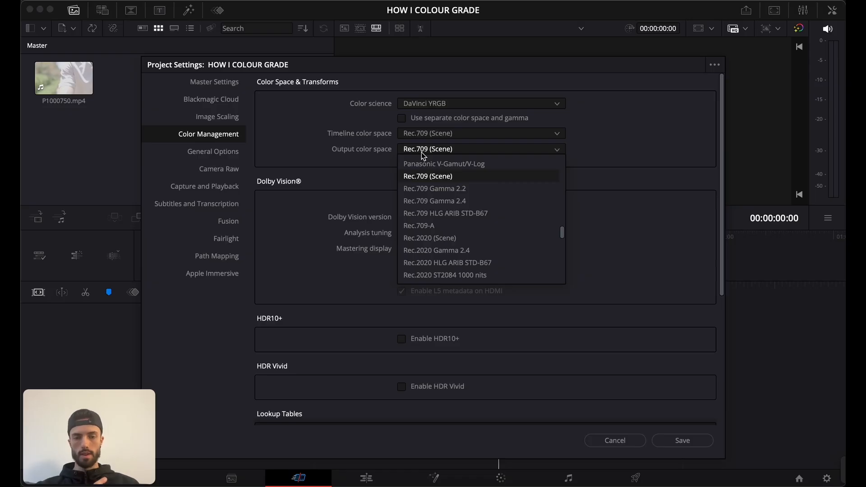
{"action": "left_click", "coordinate": [446, 230]}
{"action": "left_click", "coordinate": [453, 134]}
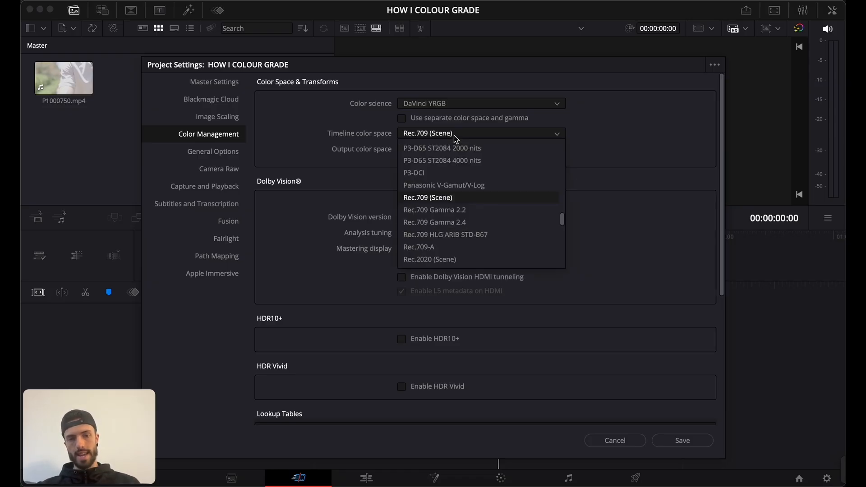
{"action": "left_click", "coordinate": [444, 246]}
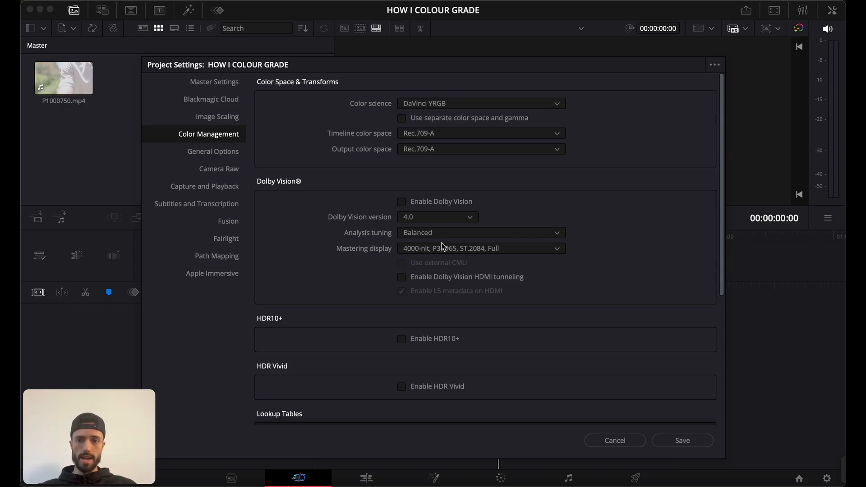
Recheck the color management and master settings, then save the project settings and accept the frame rate change.
{"action": "left_click", "coordinate": [228, 154]}
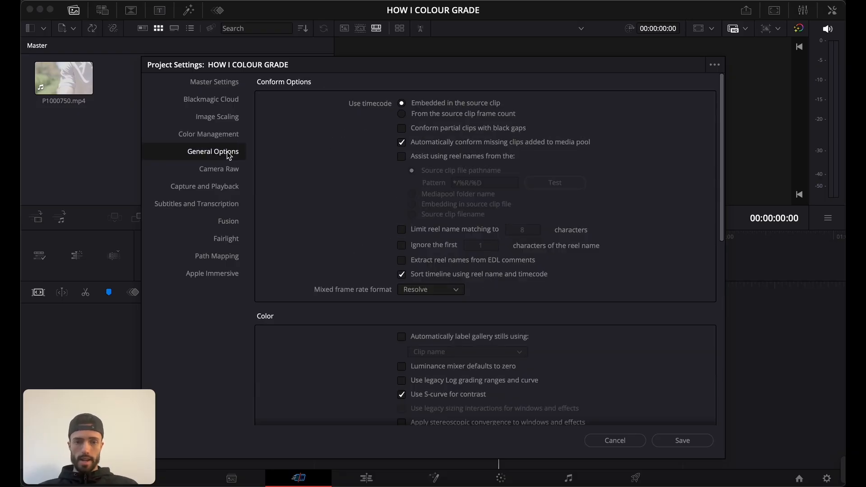
{"action": "left_click", "coordinate": [223, 119]}
{"action": "left_click", "coordinate": [223, 135]}
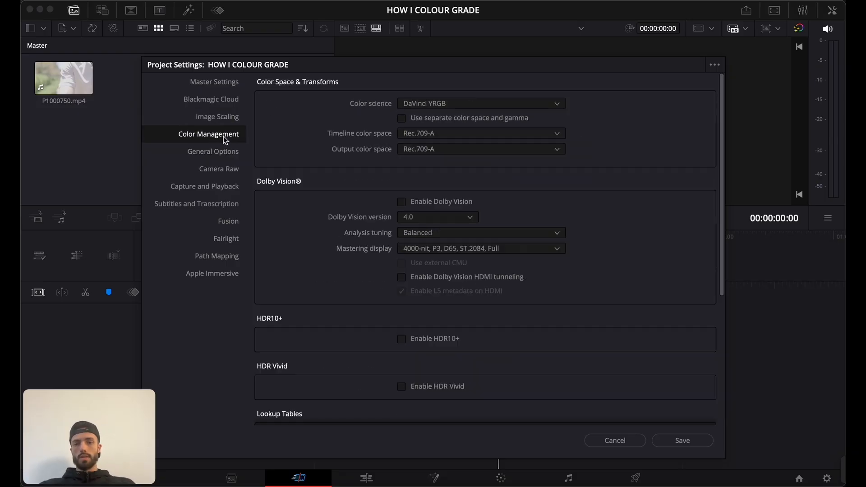
{"action": "left_click", "coordinate": [229, 88]}
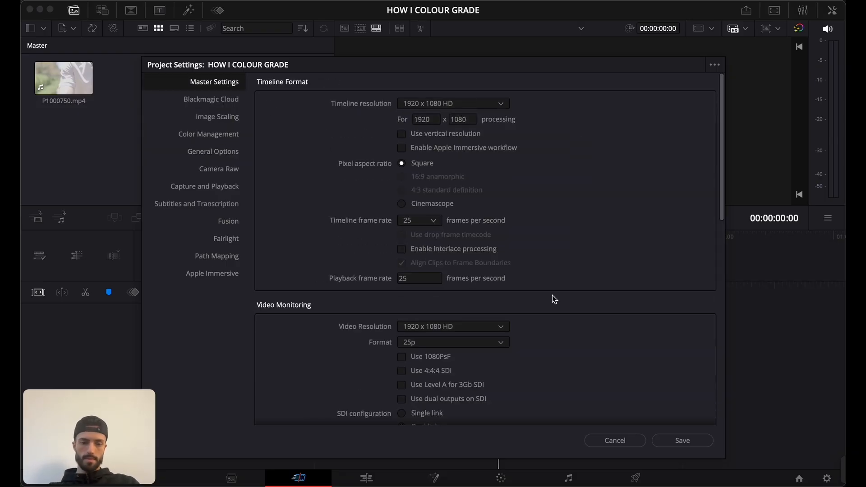
{"action": "left_click", "coordinate": [682, 440]}
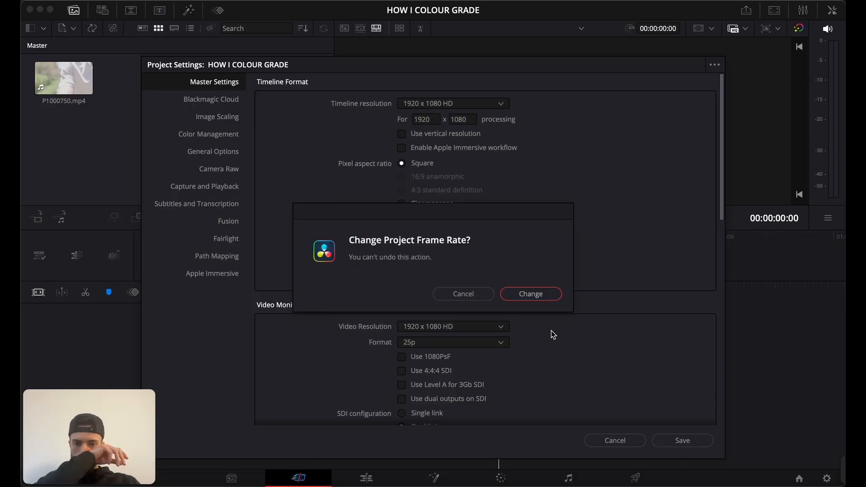
{"action": "left_click", "coordinate": [529, 297]}
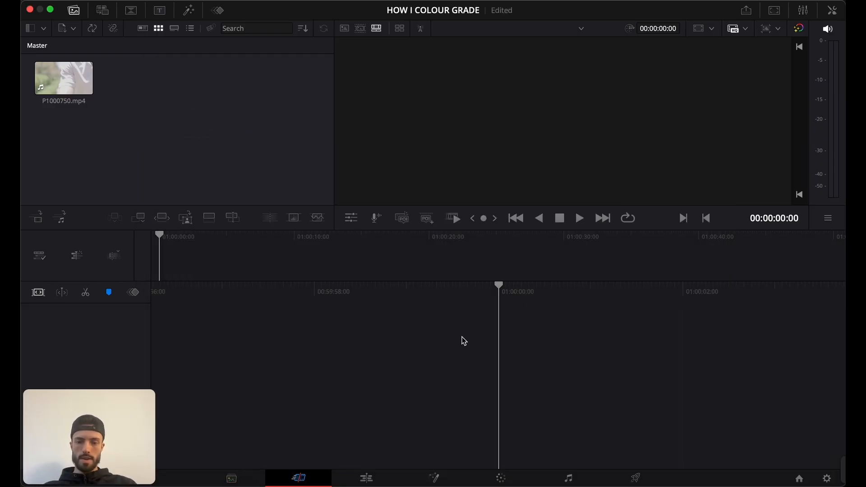
On the Edit page, show the media pool and place P1000750.mp4 at the start of a new timeline.
{"action": "left_click", "coordinate": [240, 479]}
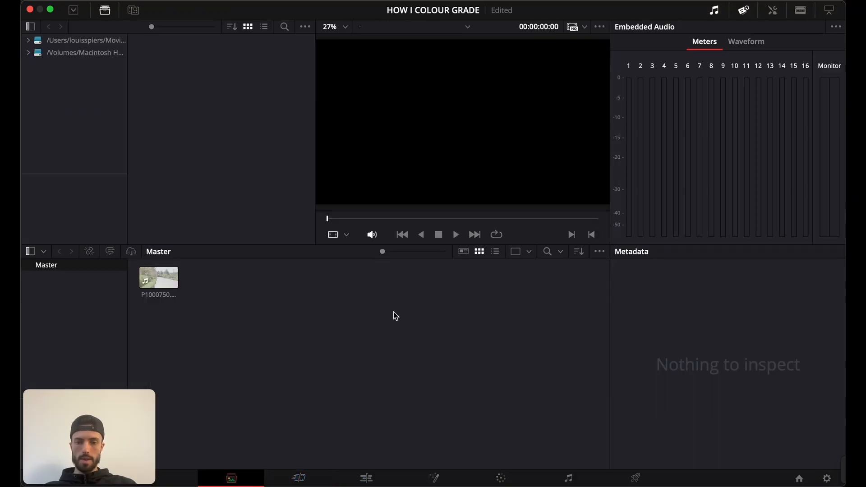
{"action": "left_click", "coordinate": [298, 477]}
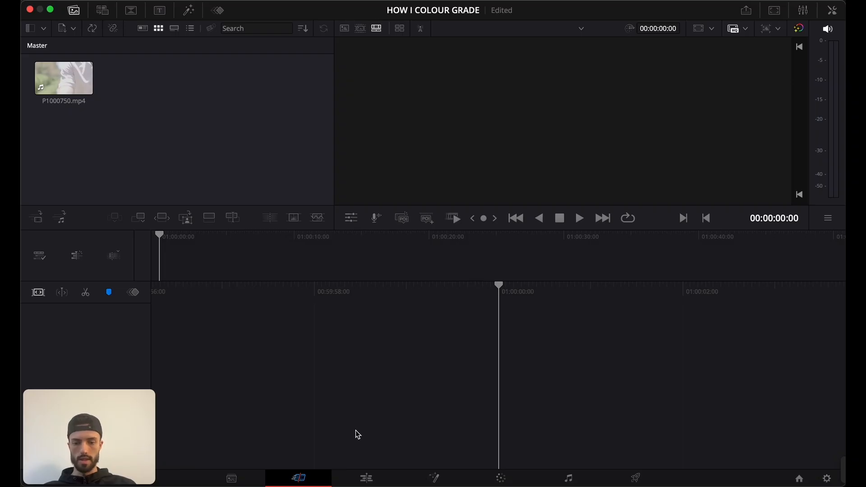
{"action": "left_click", "coordinate": [366, 477]}
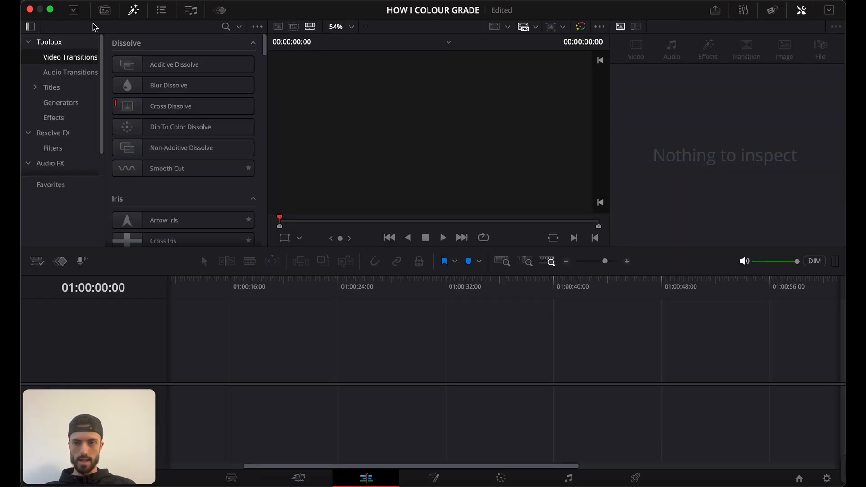
{"action": "left_click", "coordinate": [104, 11]}
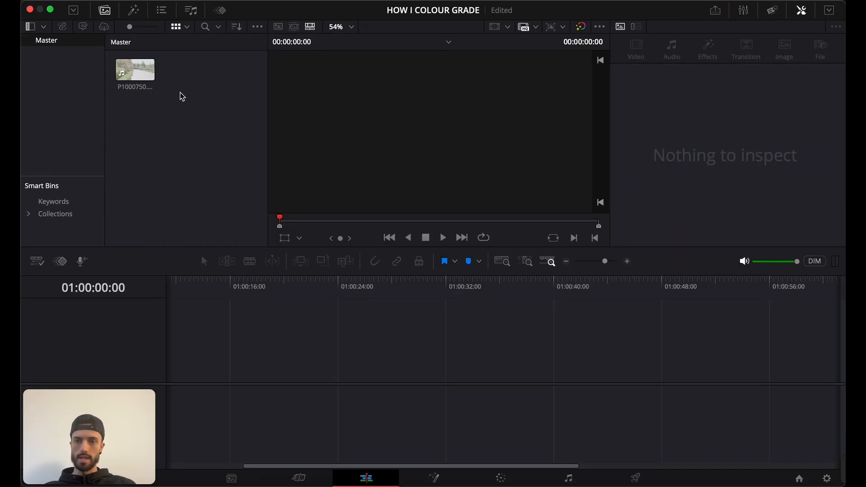
{"action": "left_click_drag", "start_coordinate": [143, 75], "coordinate": [171, 368]}
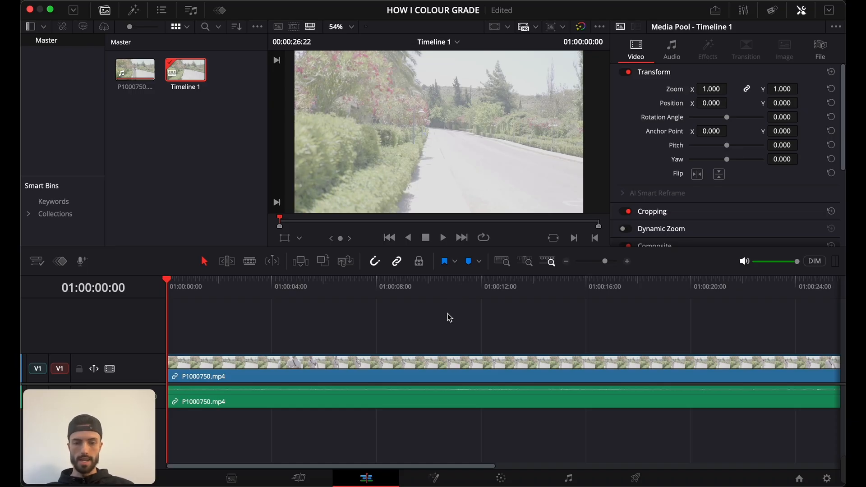
Switch to the Color page, enlarge the clip preview to 39% and hide the effects library.
{"action": "left_click", "coordinate": [500, 478]}
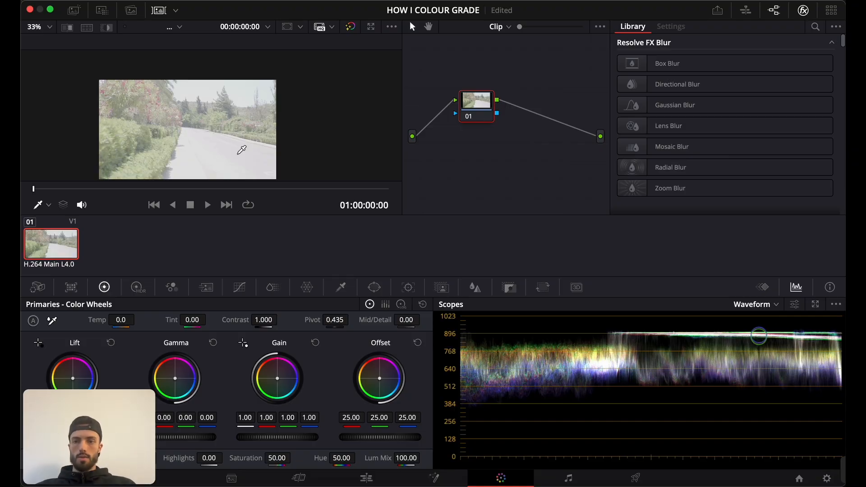
{"action": "scroll", "coordinate": [238, 154], "scroll_direction": "down", "scroll_amount": 3}
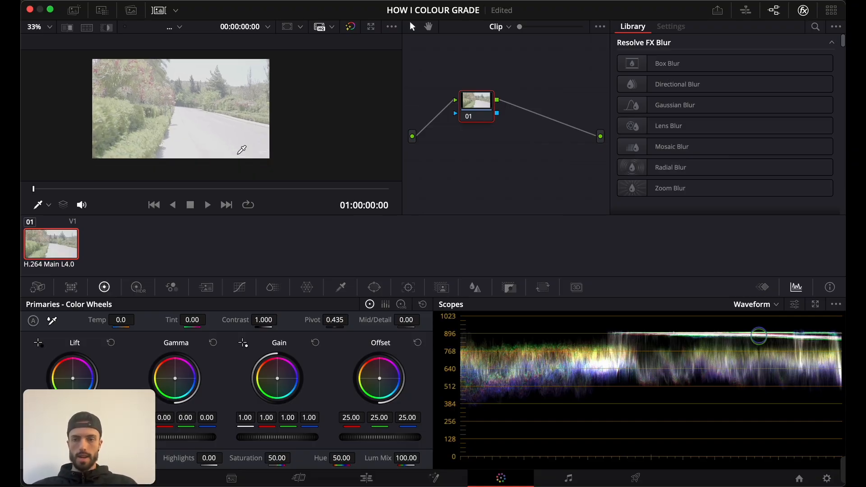
{"action": "scroll", "coordinate": [242, 150], "scroll_direction": "up", "scroll_amount": 3}
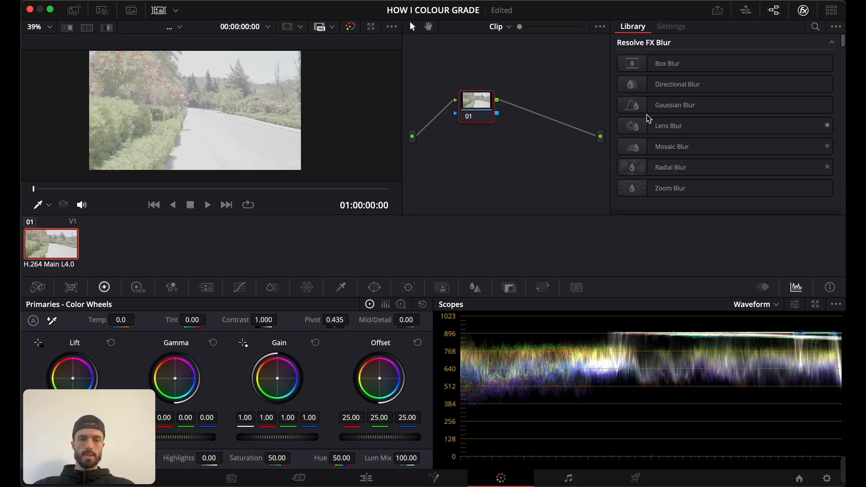
{"action": "left_click", "coordinate": [808, 16]}
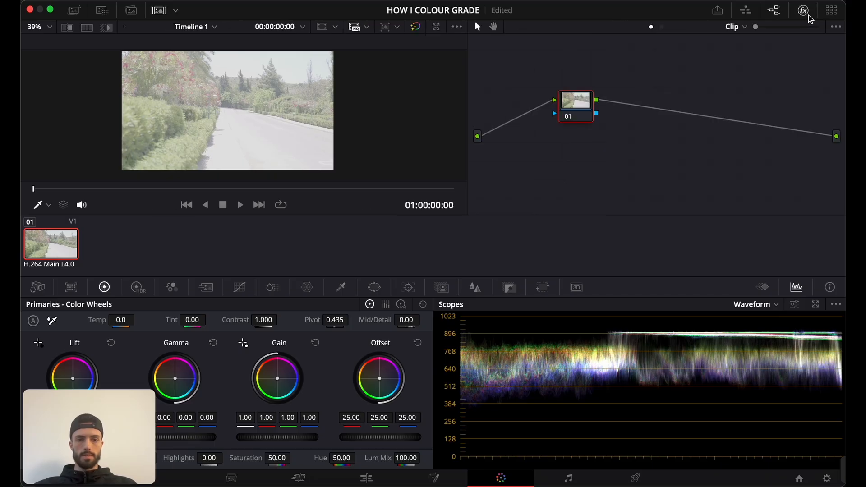
Move node 01 up toward the start of the node graph and add nine serial nodes after it.
{"action": "left_click_drag", "start_coordinate": [581, 108], "coordinate": [547, 94]}
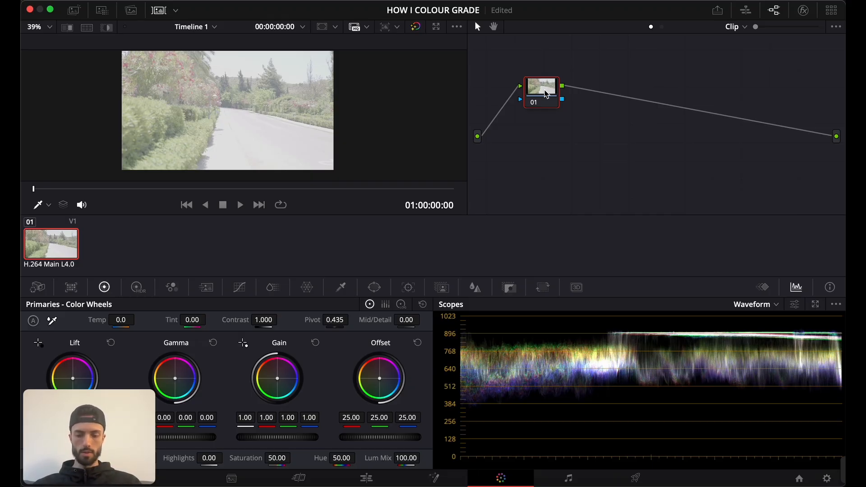
{"action": "key", "text": "alt+s"}
{"action": "key", "text": "alt+s"}
{"action": "key", "text": "alt+s"}
{"action": "key", "text": "alt+s"}
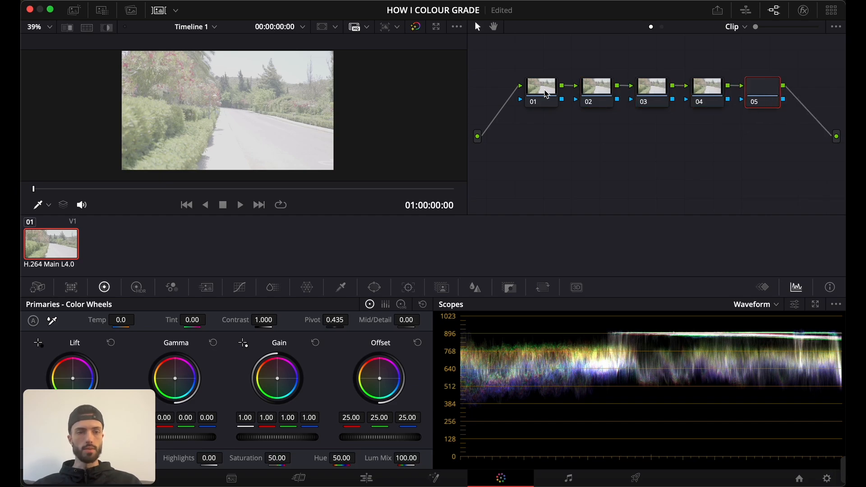
{"action": "key", "text": "alt+s"}
{"action": "key", "text": "alt+s"}
{"action": "key", "text": "alt+s"}
{"action": "key", "text": "alt+s"}
{"action": "key", "text": "alt+s"}
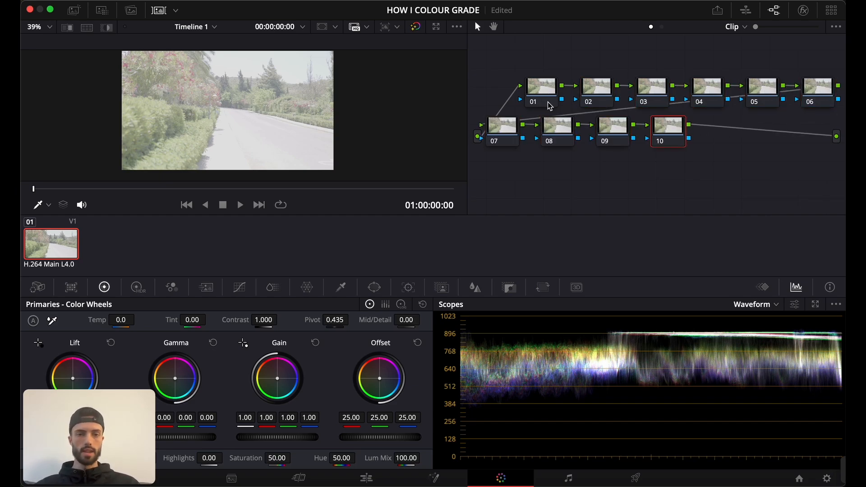
Move nodes 07 to 10 lower in the node graph to separate them from the upper row.
{"action": "left_click_drag", "start_coordinate": [506, 134], "coordinate": [506, 148]}
{"action": "left_click_drag", "start_coordinate": [564, 135], "coordinate": [615, 170]}
{"action": "left_click_drag", "start_coordinate": [667, 135], "coordinate": [663, 157]}
Label node 01 as Input.
{"action": "left_click", "coordinate": [555, 96]}
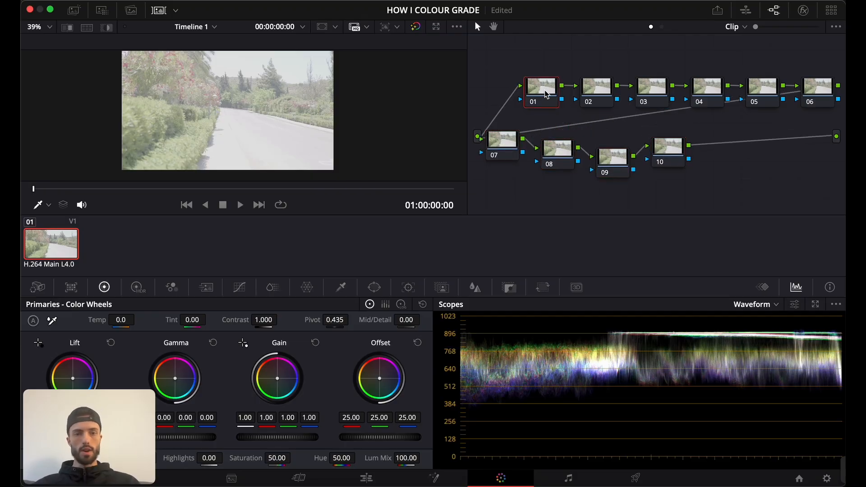
{"action": "right_click", "coordinate": [555, 94]}
{"action": "left_click", "coordinate": [571, 112]}
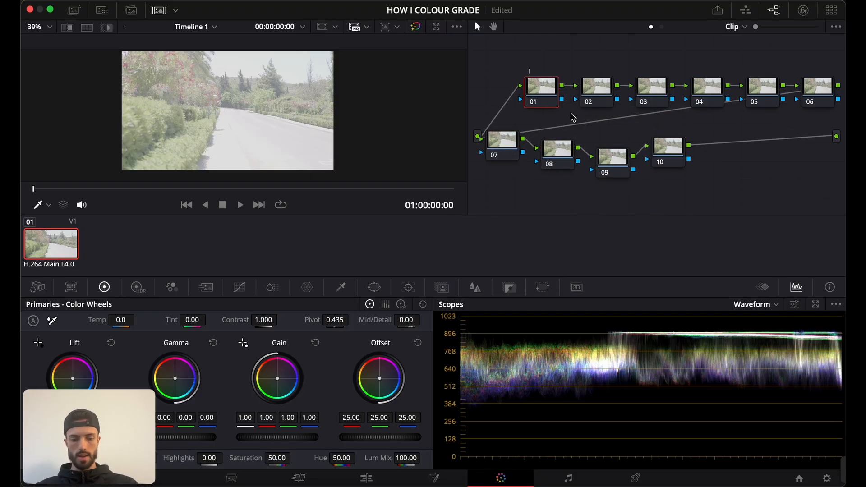
{"action": "type", "text": "Input"}
{"action": "key", "text": "Return"}
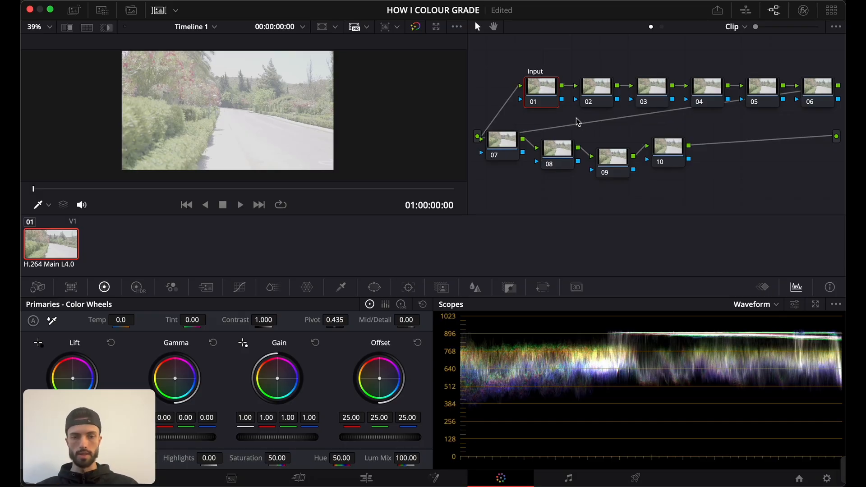
Label node 10 as Output.
{"action": "left_click", "coordinate": [660, 140]}
{"action": "right_click", "coordinate": [665, 143]}
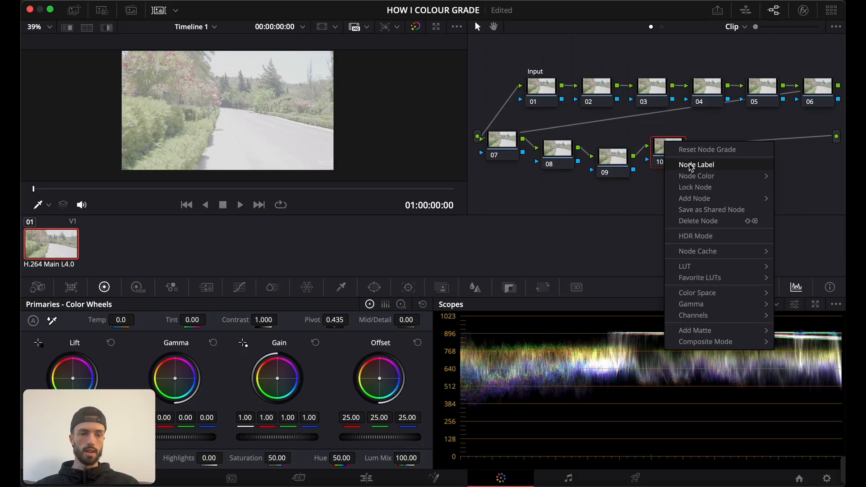
{"action": "left_click", "coordinate": [692, 166]}
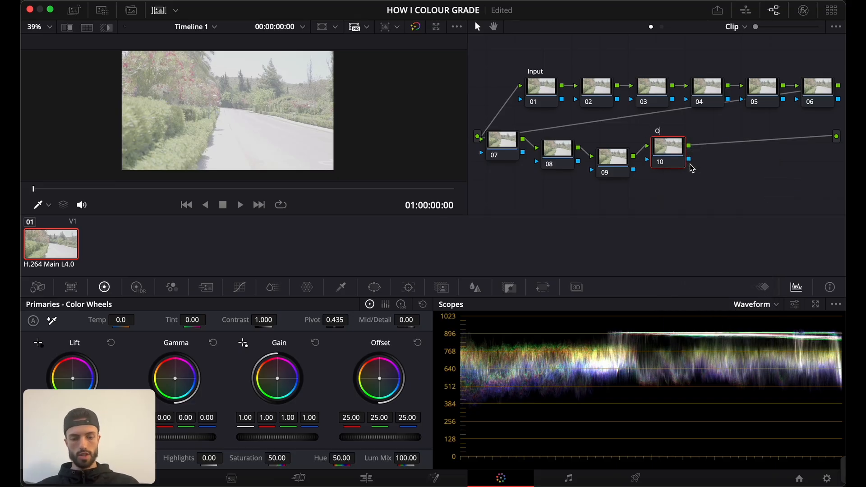
{"action": "type", "text": "Output"}
{"action": "key", "text": "Return"}
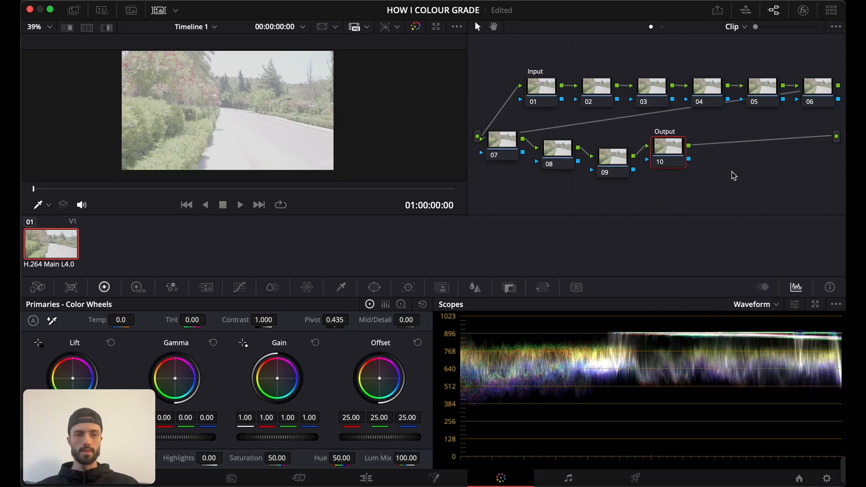
Space out nodes 08, 09 and Output in the lower row and move the Input node farther from node 02.
{"action": "left_click_drag", "start_coordinate": [670, 158], "coordinate": [713, 175]}
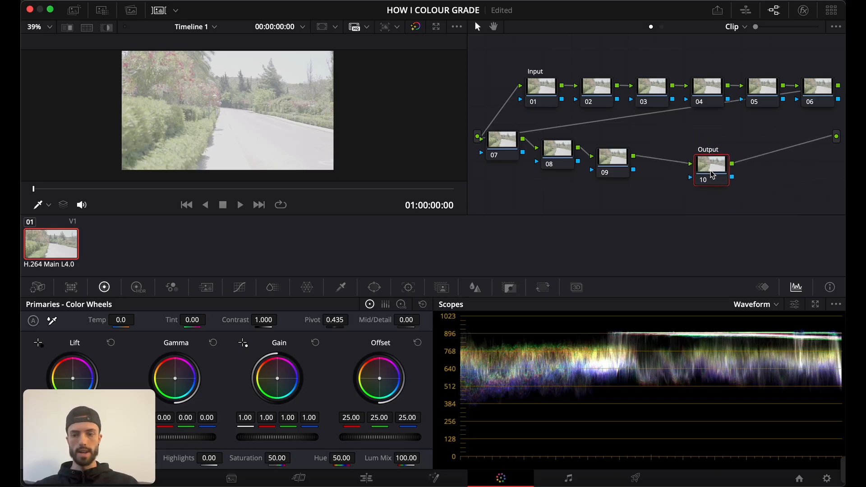
{"action": "left_click", "coordinate": [622, 159]}
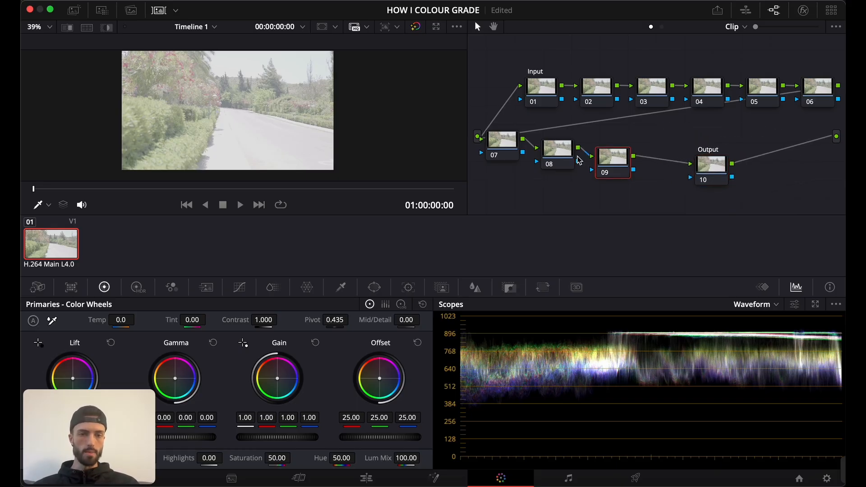
{"action": "left_click", "coordinate": [559, 157]}
{"action": "left_click", "coordinate": [507, 143]}
{"action": "left_click", "coordinate": [606, 102]}
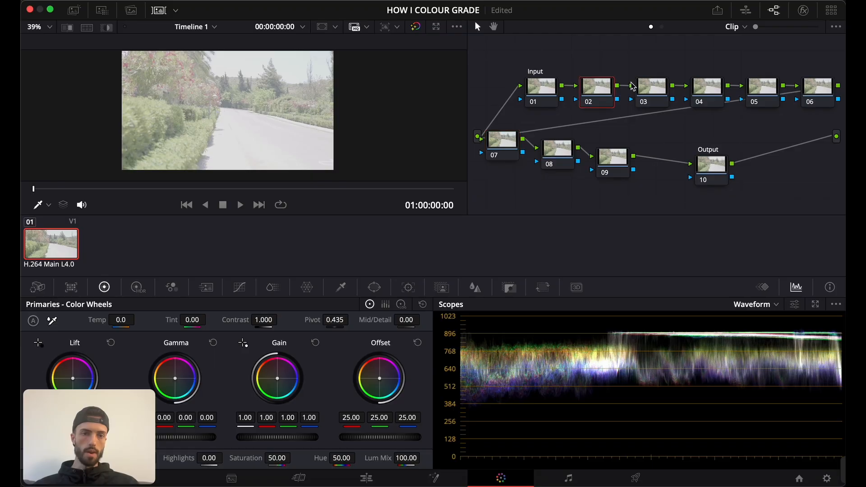
{"action": "left_click", "coordinate": [651, 89]}
{"action": "left_click_drag", "start_coordinate": [713, 178], "coordinate": [730, 167]}
{"action": "left_click_drag", "start_coordinate": [609, 170], "coordinate": [627, 171]}
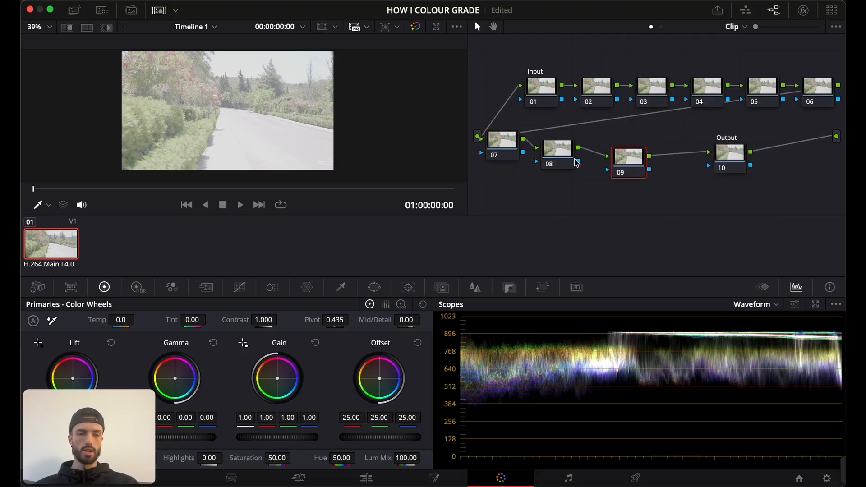
{"action": "left_click", "coordinate": [568, 162]}
{"action": "left_click_drag", "start_coordinate": [568, 161], "coordinate": [580, 166]}
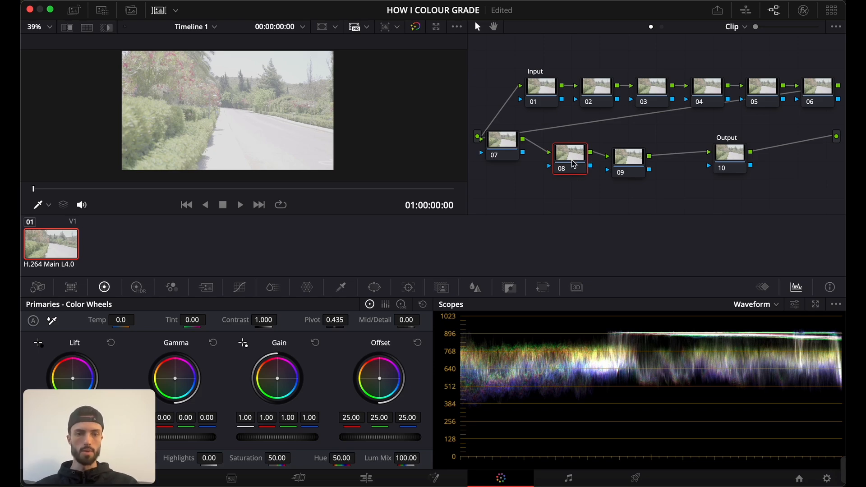
{"action": "left_click", "coordinate": [498, 149]}
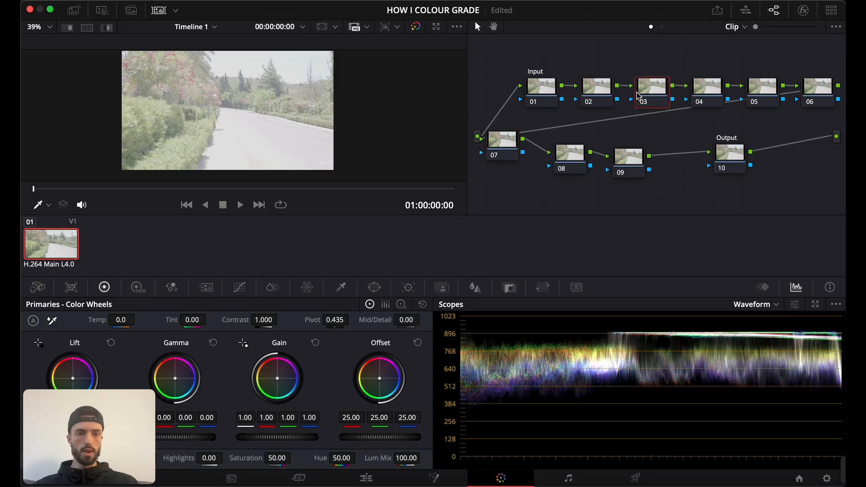
{"action": "left_click", "coordinate": [569, 163]}
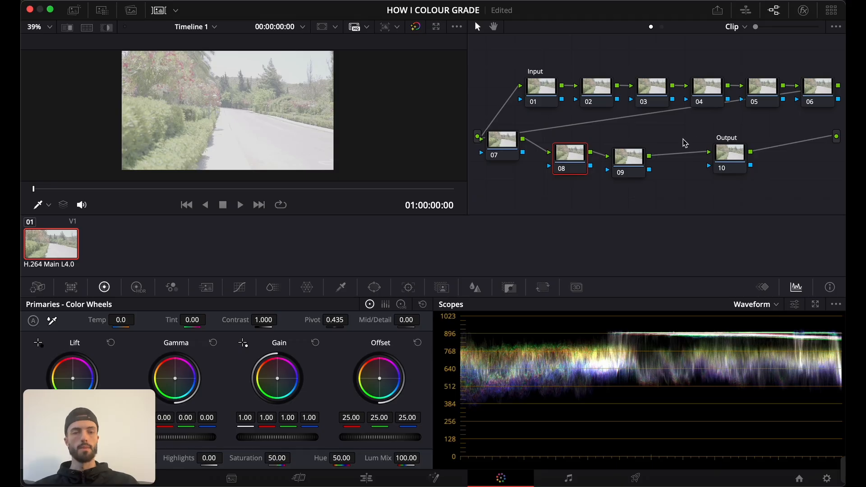
{"action": "left_click_drag", "start_coordinate": [552, 89], "coordinate": [531, 85]}
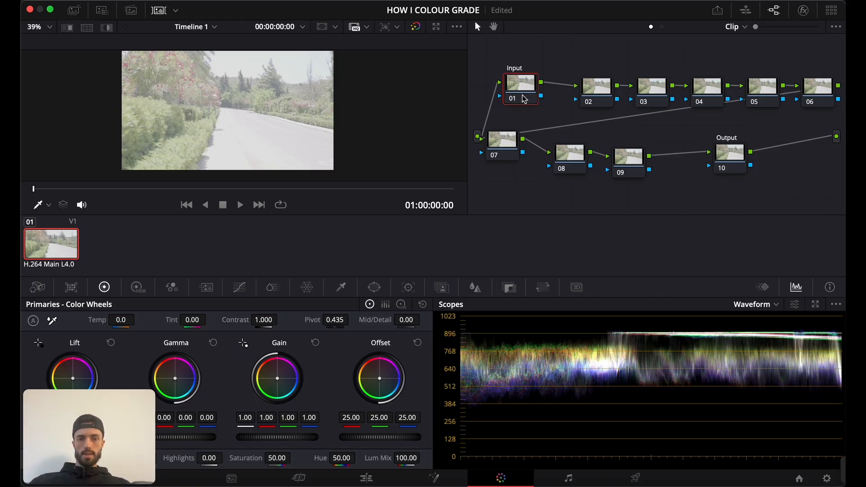
Show the effects library and apply the Color Space Transform effect to the Input node.
{"action": "left_click", "coordinate": [804, 10]}
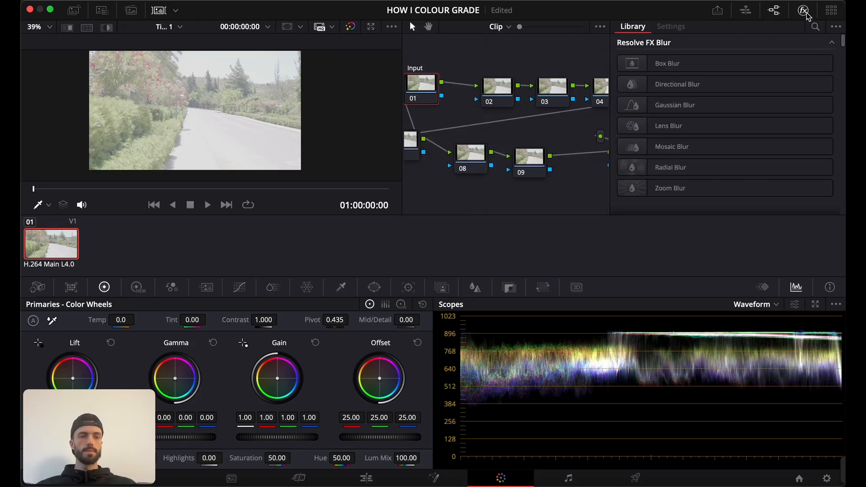
{"action": "scroll", "coordinate": [689, 76], "scroll_direction": "down", "scroll_amount": 10}
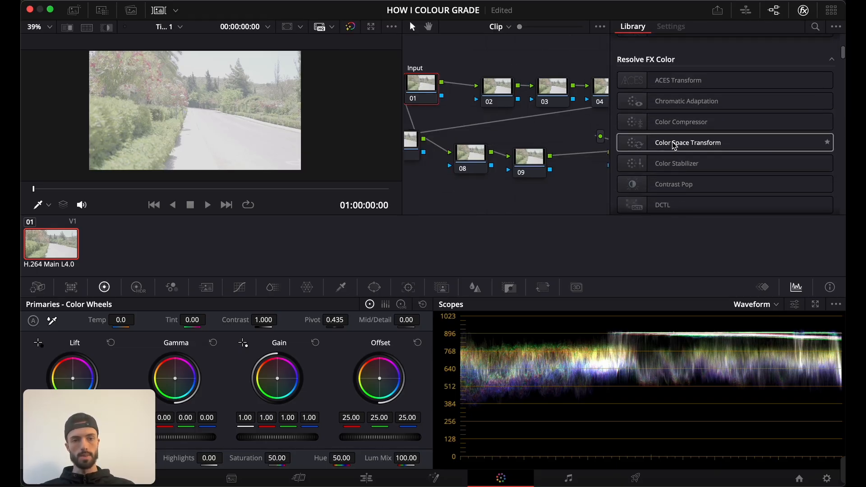
{"action": "left_click_drag", "start_coordinate": [674, 145], "coordinate": [427, 93]}
{"action": "scroll", "coordinate": [707, 131], "scroll_direction": "up", "scroll_amount": 3}
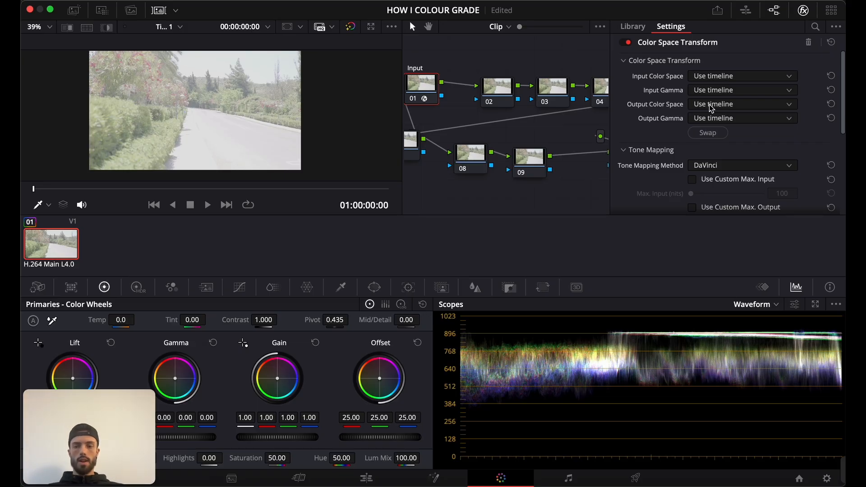
Set the Color Space Transform's input color space to Panasonic V-Gamut.
{"action": "left_click", "coordinate": [731, 77]}
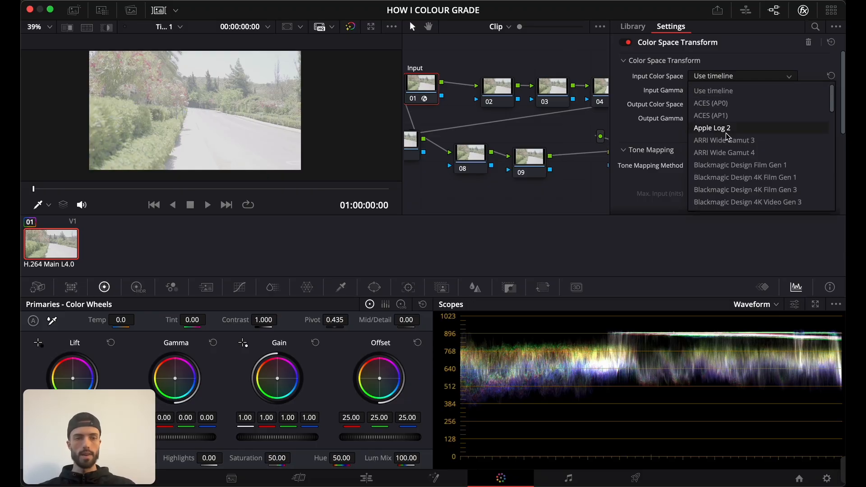
{"action": "scroll", "coordinate": [727, 136], "scroll_direction": "down", "scroll_amount": 4}
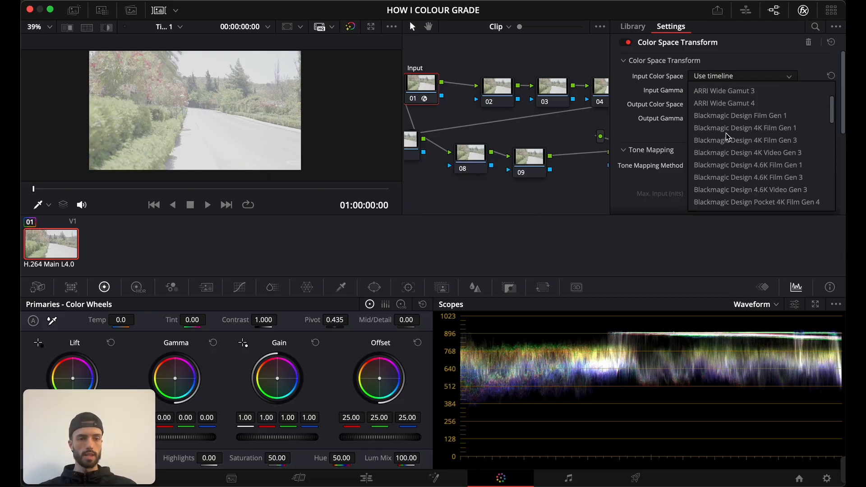
{"action": "scroll", "coordinate": [727, 137], "scroll_direction": "down", "scroll_amount": 20}
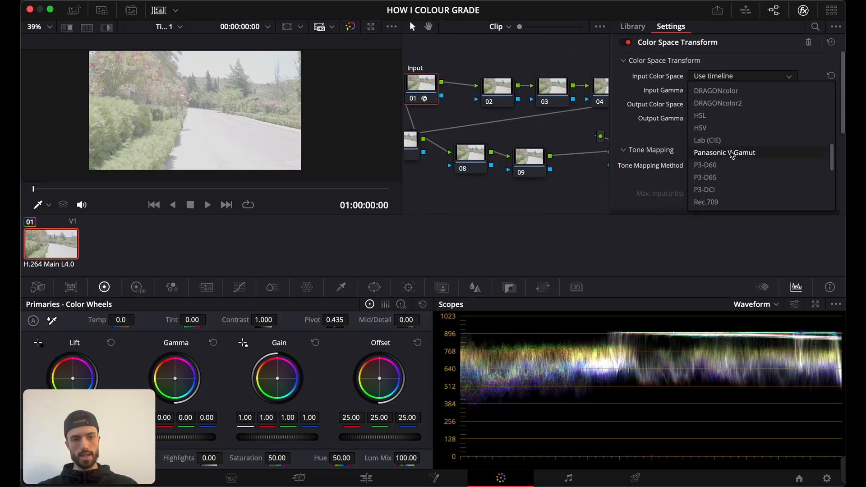
{"action": "left_click", "coordinate": [736, 153]}
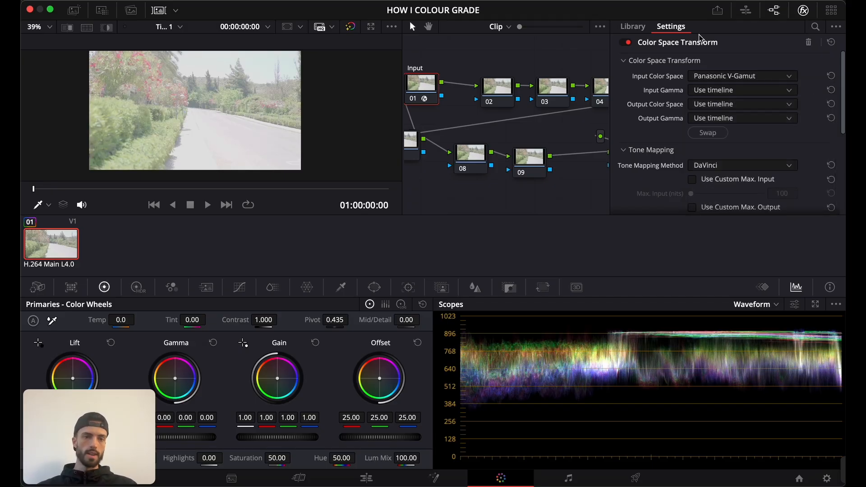
Look through the other camera options for the input color space, such as Sony S-Gamut, and keep Panasonic V-Gamut.
{"action": "left_click", "coordinate": [709, 77]}
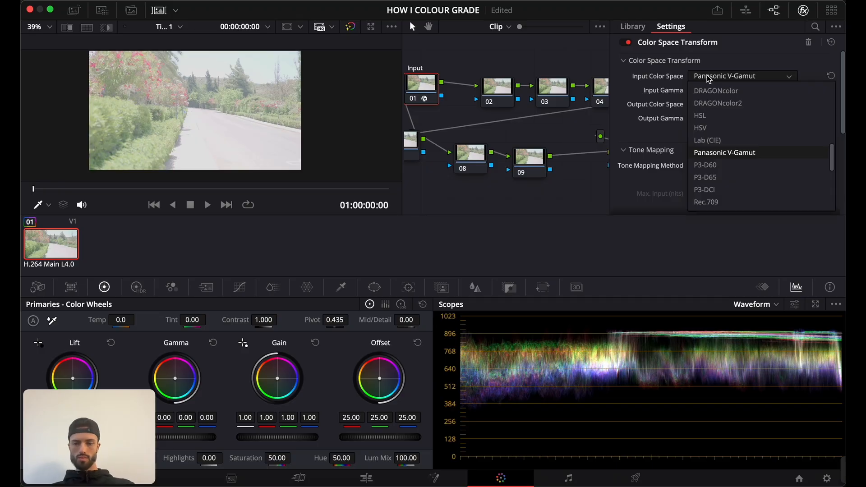
{"action": "scroll", "coordinate": [744, 154], "scroll_direction": "down", "scroll_amount": 5}
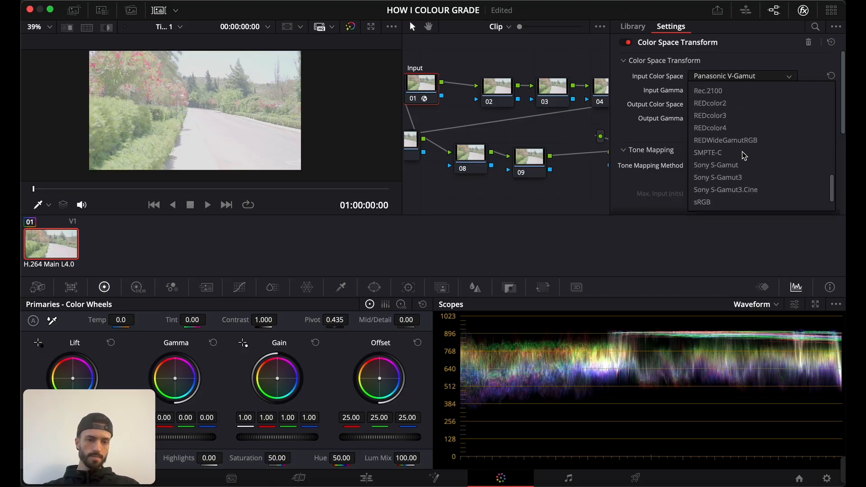
{"action": "scroll", "coordinate": [751, 177], "scroll_direction": "down", "scroll_amount": 1}
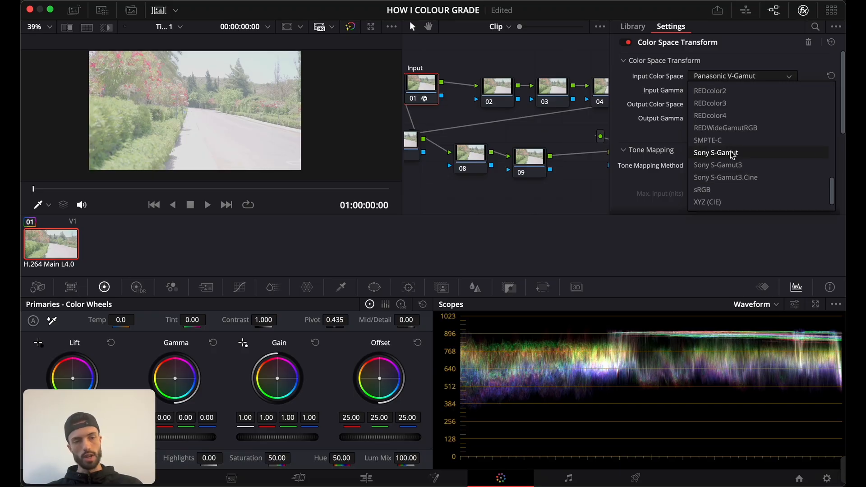
{"action": "scroll", "coordinate": [733, 160], "scroll_direction": "up", "scroll_amount": 5}
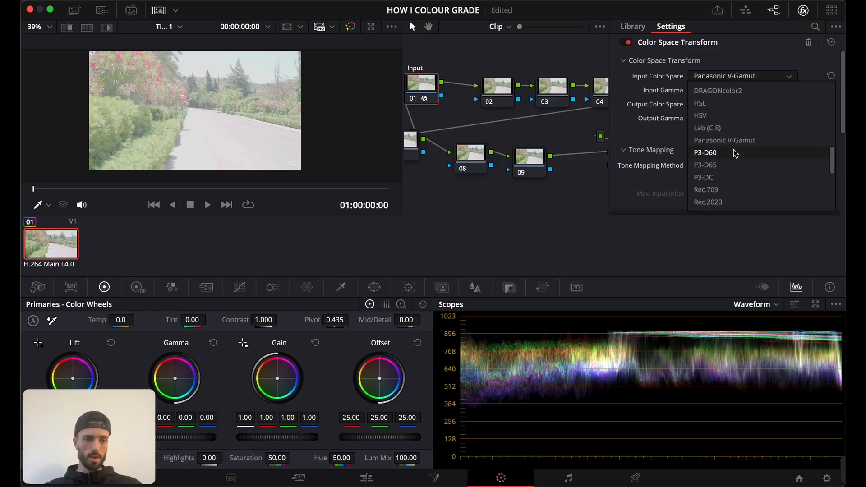
{"action": "left_click", "coordinate": [737, 138]}
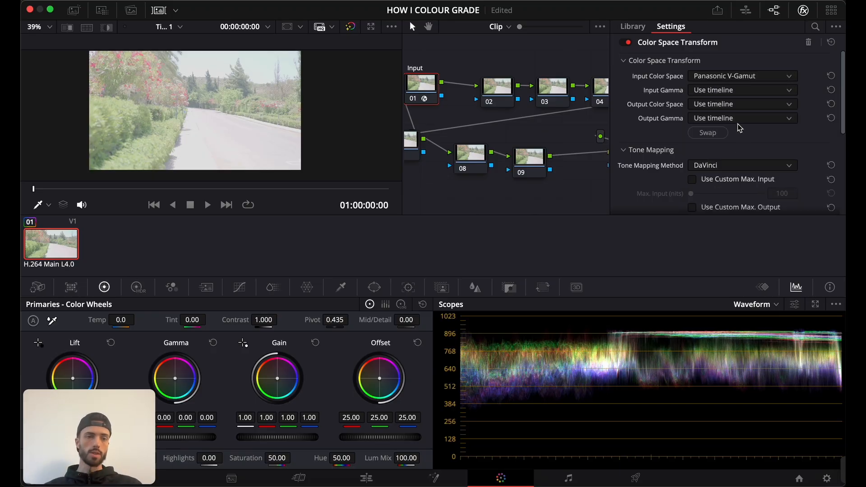
Set the Color Space Transform's input gamma to Panasonic V-Log.
{"action": "left_click", "coordinate": [743, 90]}
{"action": "scroll", "coordinate": [746, 157], "scroll_direction": "down", "scroll_amount": 4}
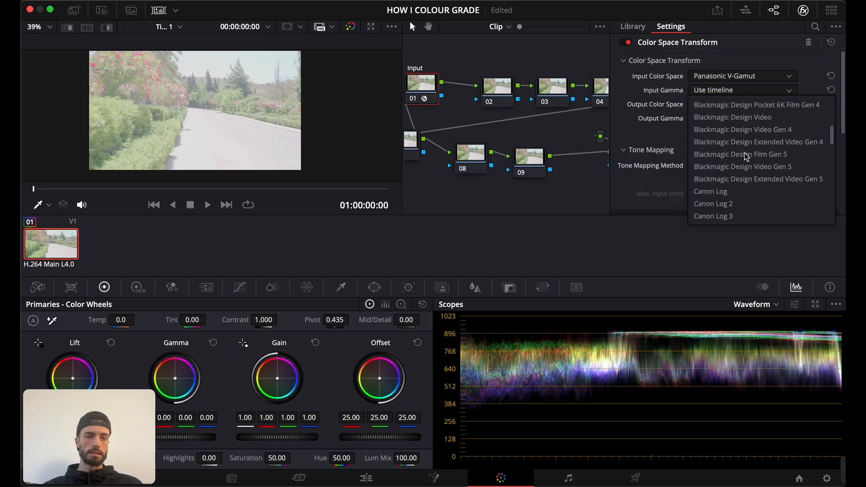
{"action": "scroll", "coordinate": [747, 156], "scroll_direction": "down", "scroll_amount": 5}
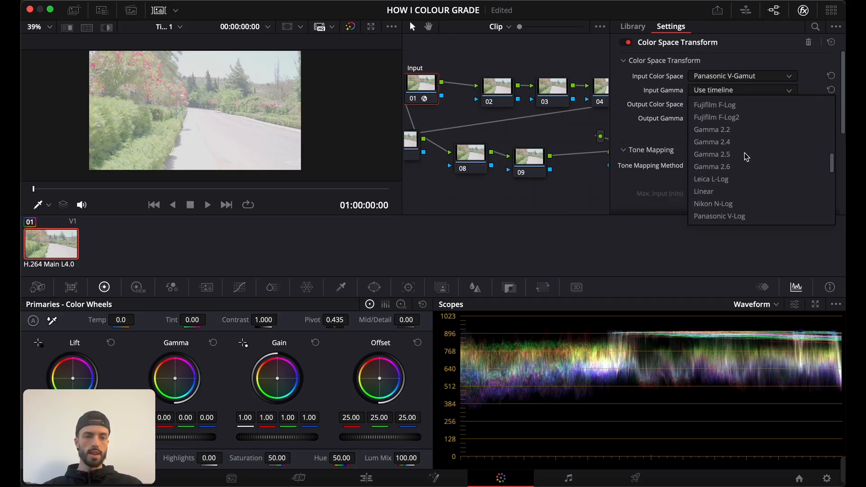
{"action": "left_click", "coordinate": [724, 217]}
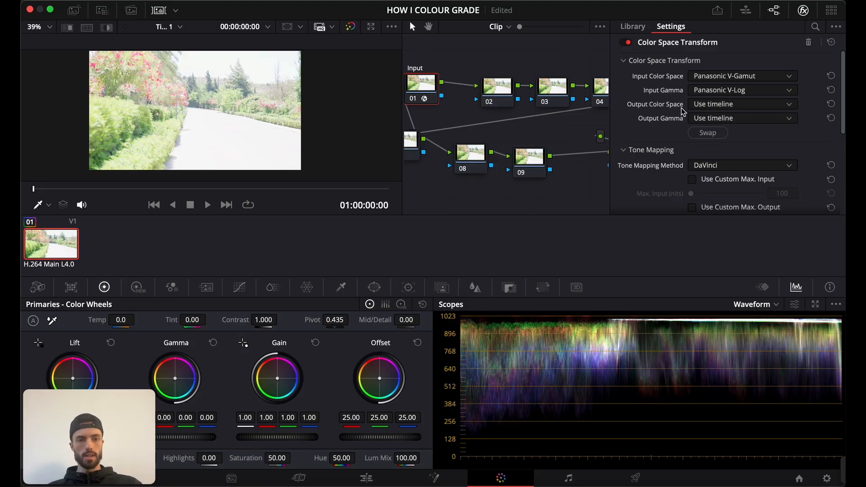
Set the Input node's Color Space Transform output to DaVinci Wide Gamut color space and DaVinci Intermediate gamma.
{"action": "left_click", "coordinate": [709, 107]}
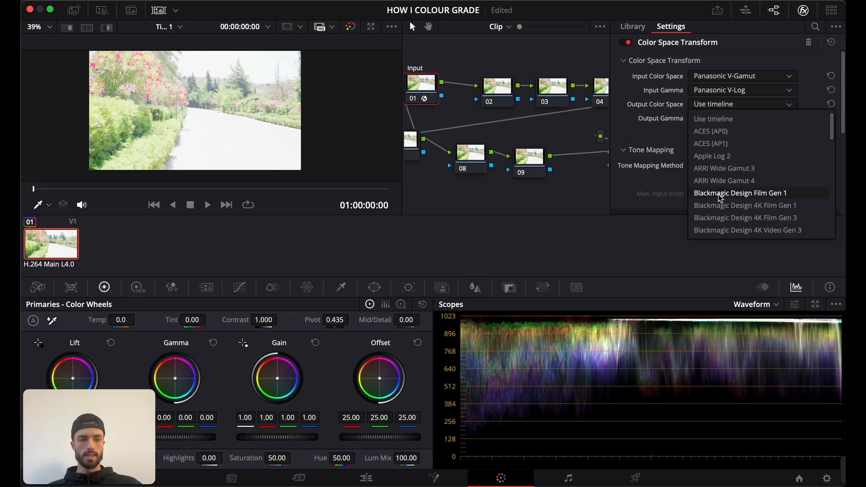
{"action": "scroll", "coordinate": [721, 198], "scroll_direction": "down", "scroll_amount": 3}
{"action": "scroll", "coordinate": [720, 198], "scroll_direction": "down", "scroll_amount": 5}
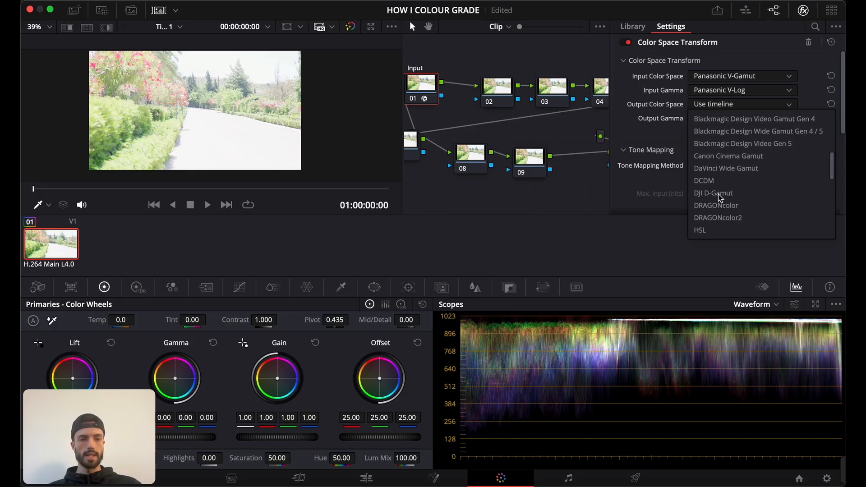
{"action": "left_click", "coordinate": [728, 168]}
{"action": "left_click", "coordinate": [722, 119]}
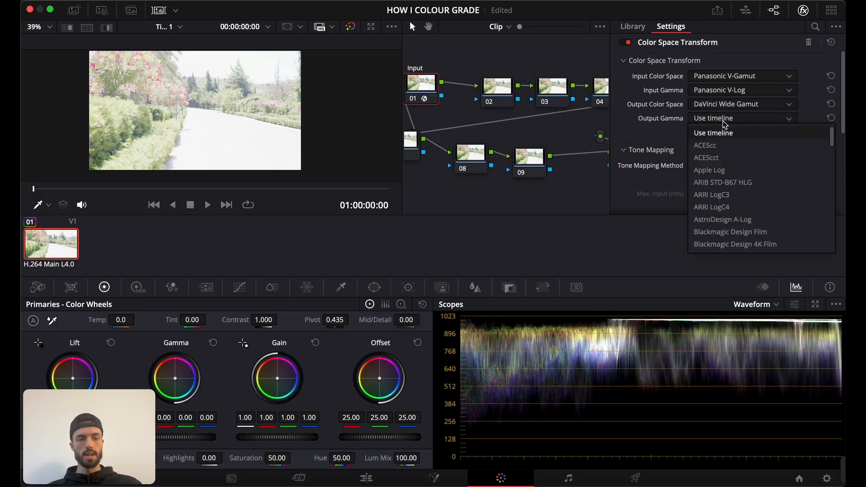
{"action": "scroll", "coordinate": [726, 185], "scroll_direction": "down", "scroll_amount": 5}
{"action": "scroll", "coordinate": [732, 170], "scroll_direction": "down", "scroll_amount": 5}
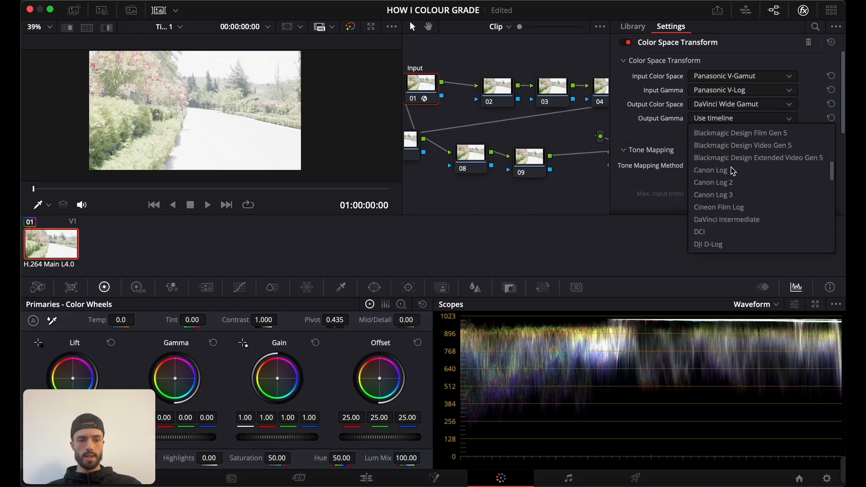
{"action": "left_click", "coordinate": [730, 207]}
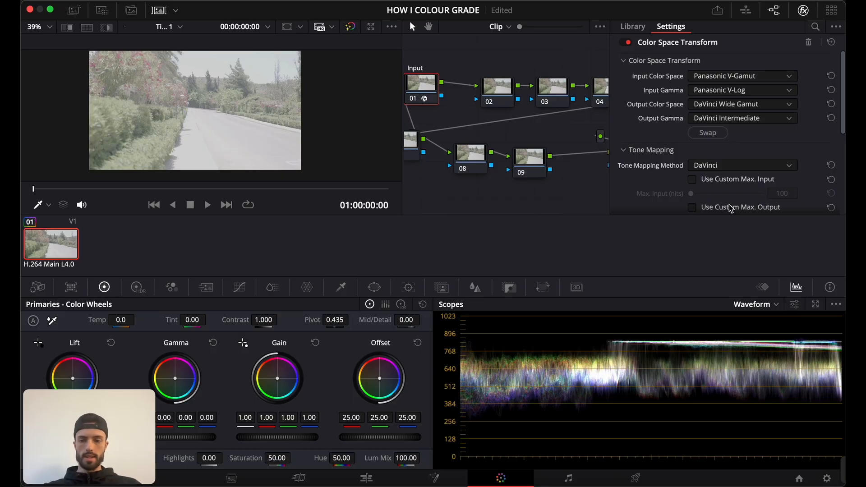
Move the Output node below node 09 and apply the Color Space Transform effect to it.
{"action": "left_click", "coordinate": [803, 7]}
{"action": "left_click", "coordinate": [727, 157]}
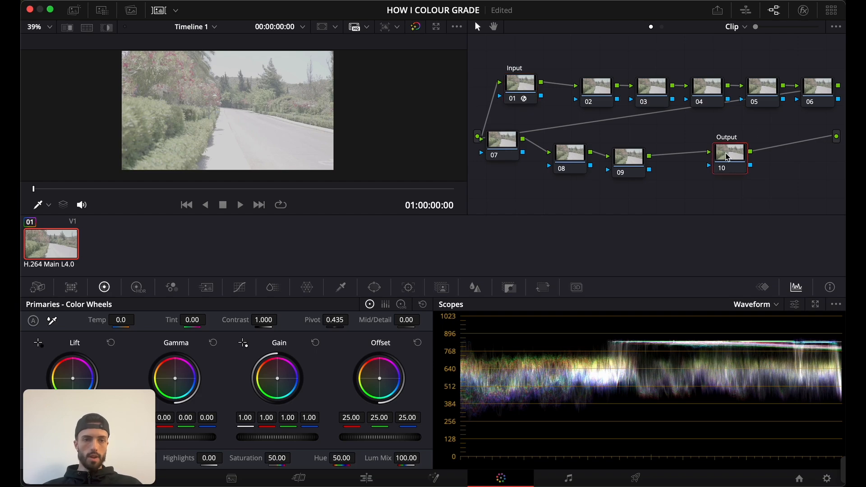
{"action": "left_click", "coordinate": [802, 10]}
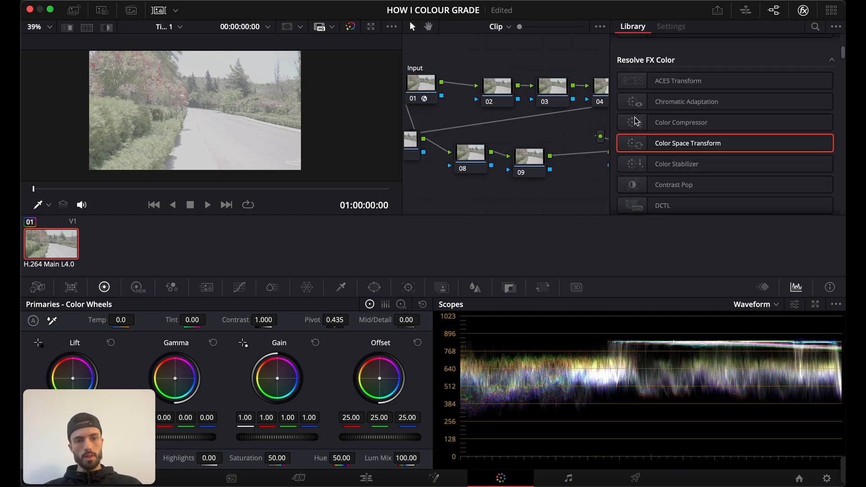
{"action": "left_click", "coordinate": [802, 10]}
{"action": "left_click_drag", "start_coordinate": [744, 149], "coordinate": [599, 188]}
{"action": "left_click", "coordinate": [804, 10]}
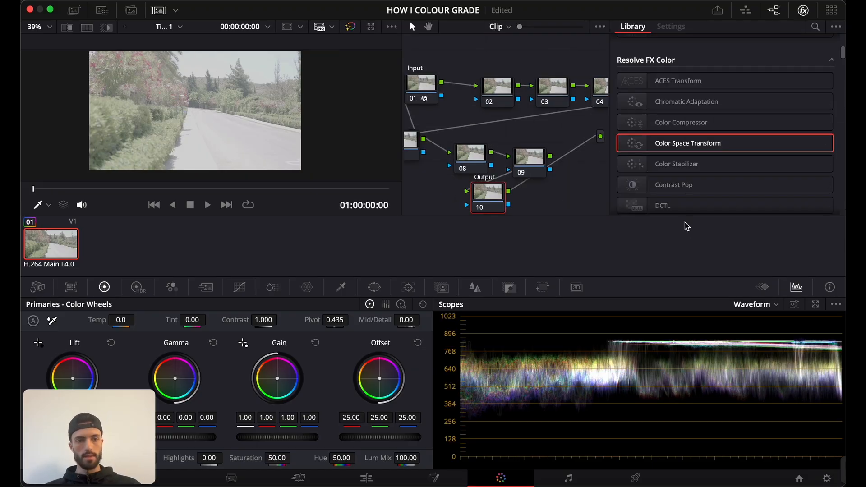
{"action": "left_click_drag", "start_coordinate": [686, 143], "coordinate": [492, 198]}
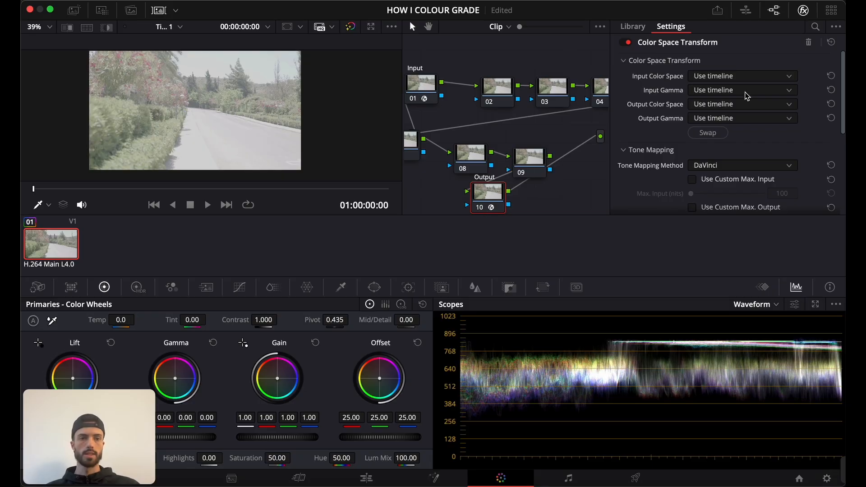
Set the Output node's transform input color space to DaVinci Wide Gamut and input gamma to DaVinci Intermediate.
{"action": "left_click", "coordinate": [724, 81]}
{"action": "scroll", "coordinate": [735, 177], "scroll_direction": "down", "scroll_amount": 10}
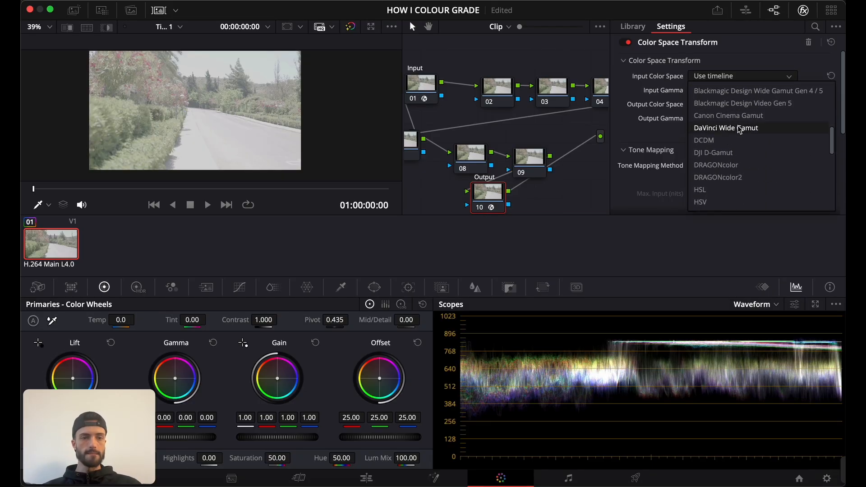
{"action": "left_click", "coordinate": [740, 139]}
{"action": "left_click", "coordinate": [740, 92]}
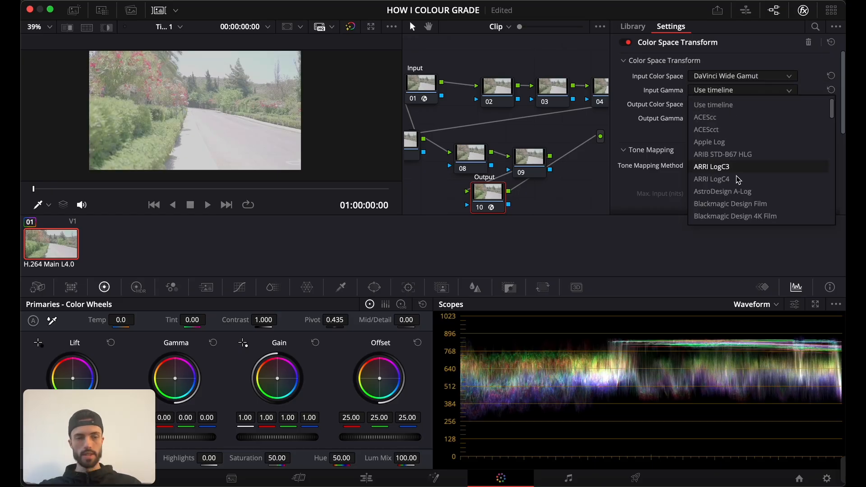
{"action": "scroll", "coordinate": [737, 180], "scroll_direction": "down", "scroll_amount": 6}
{"action": "scroll", "coordinate": [738, 181], "scroll_direction": "down", "scroll_amount": 4}
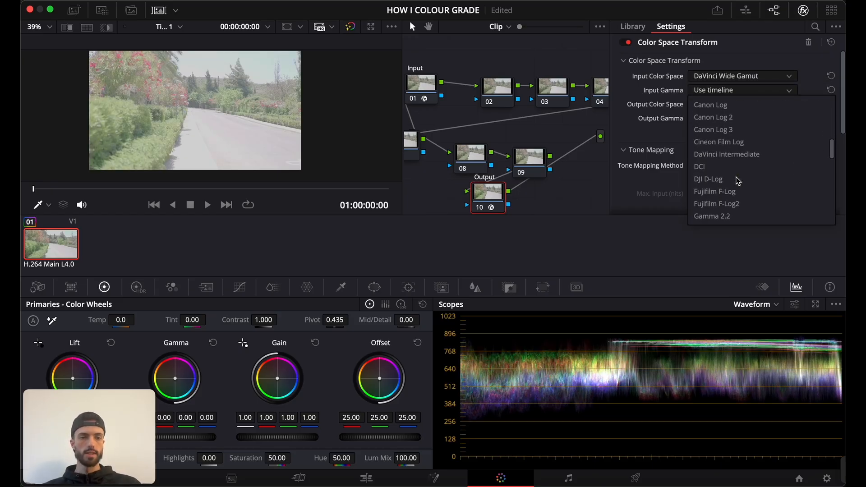
{"action": "left_click", "coordinate": [713, 167]}
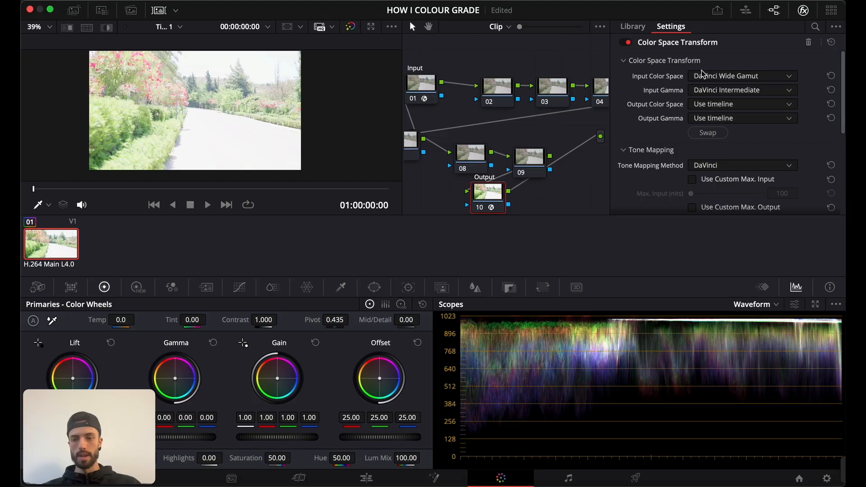
Set the Output node's transform output color space and output gamma both to Rec.709.
{"action": "left_click", "coordinate": [707, 104]}
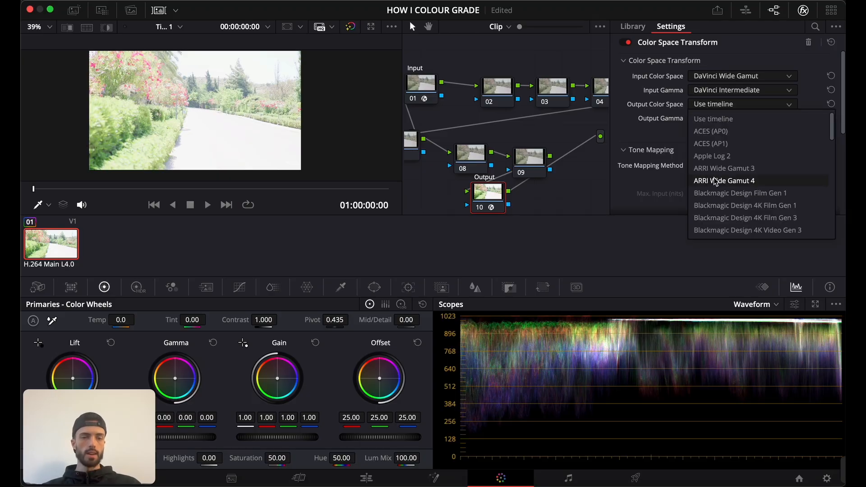
{"action": "scroll", "coordinate": [715, 180], "scroll_direction": "down", "scroll_amount": 5}
{"action": "scroll", "coordinate": [715, 181], "scroll_direction": "down", "scroll_amount": 10}
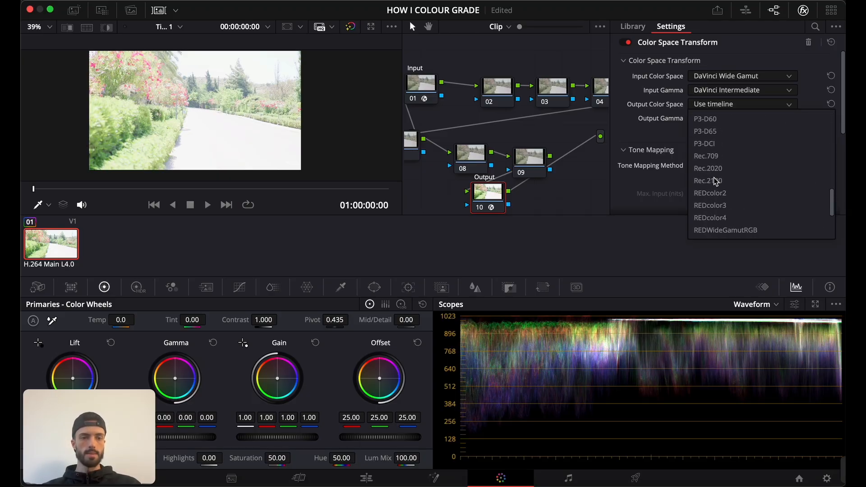
{"action": "scroll", "coordinate": [716, 180], "scroll_direction": "up", "scroll_amount": 4}
{"action": "left_click", "coordinate": [730, 158]}
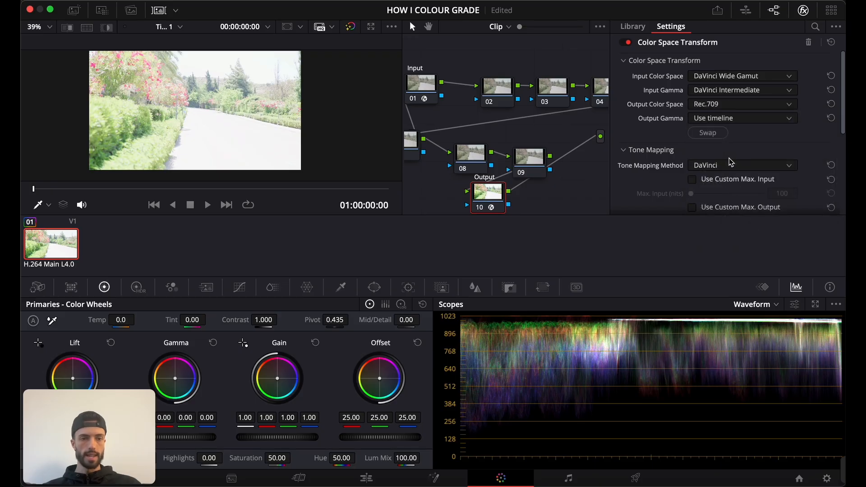
{"action": "left_click", "coordinate": [736, 119]}
{"action": "scroll", "coordinate": [725, 194], "scroll_direction": "down", "scroll_amount": 6}
{"action": "scroll", "coordinate": [727, 195], "scroll_direction": "down", "scroll_amount": 10}
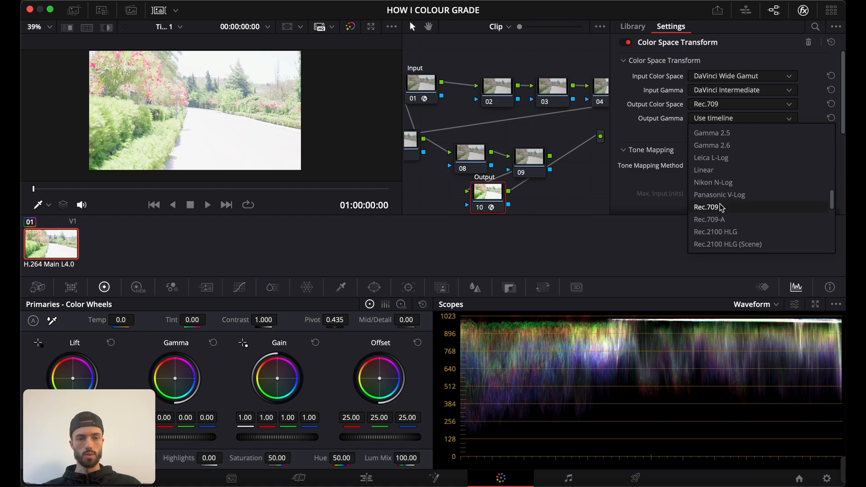
{"action": "left_click", "coordinate": [729, 209]}
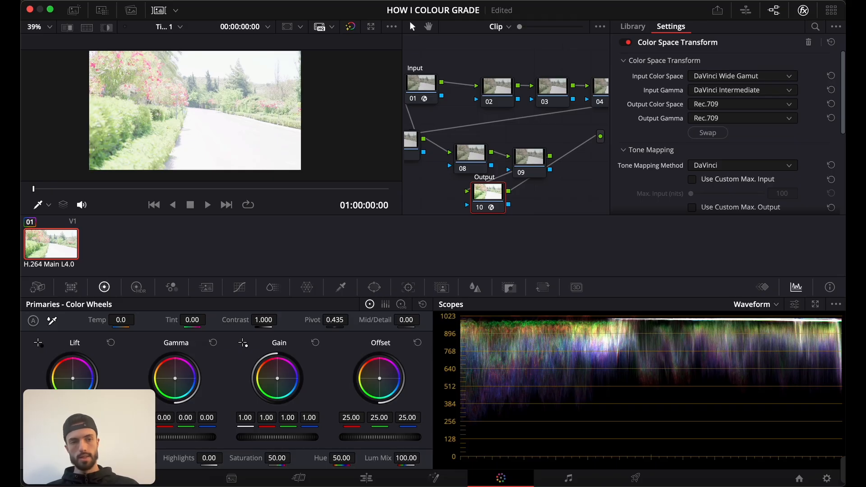
Hide the effects library and move the Output node back beside node 09 at the end of the chain.
{"action": "left_click", "coordinate": [803, 10]}
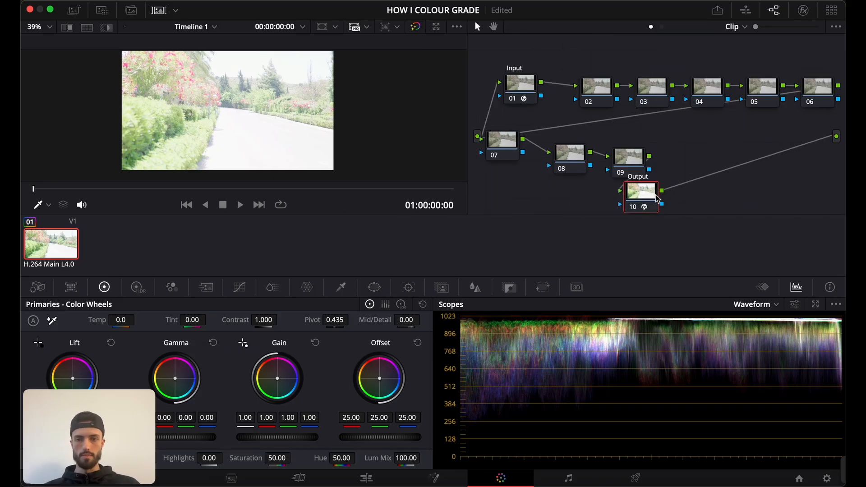
{"action": "left_click_drag", "start_coordinate": [656, 198], "coordinate": [711, 172]}
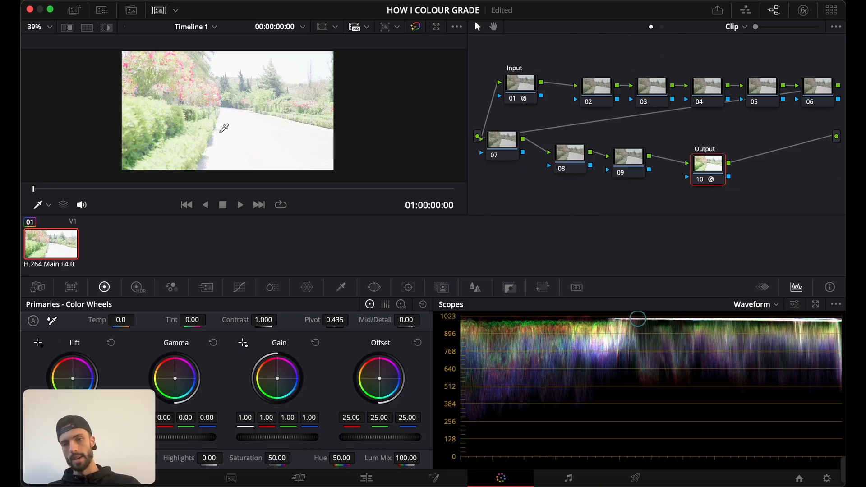
{"action": "scroll", "coordinate": [224, 128], "scroll_direction": "up", "scroll_amount": 3}
{"action": "scroll", "coordinate": [223, 128], "scroll_direction": "down", "scroll_amount": 3}
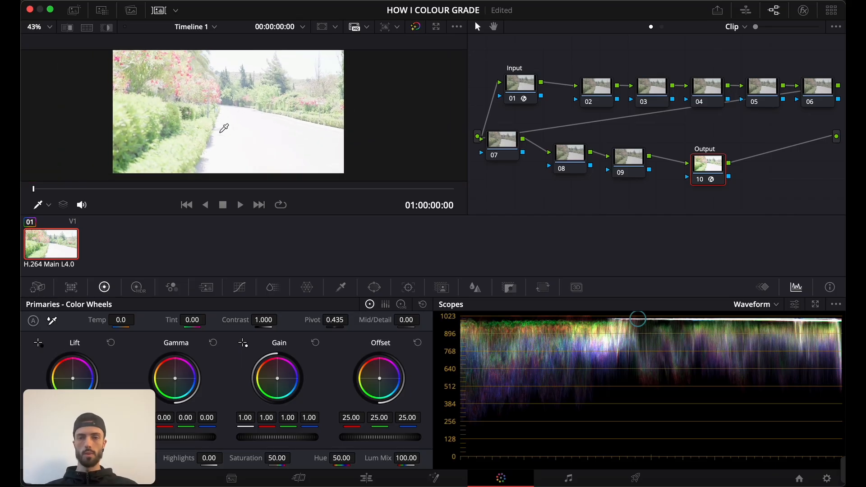
Label node 02 "Exposure node".
{"action": "left_click", "coordinate": [596, 87]}
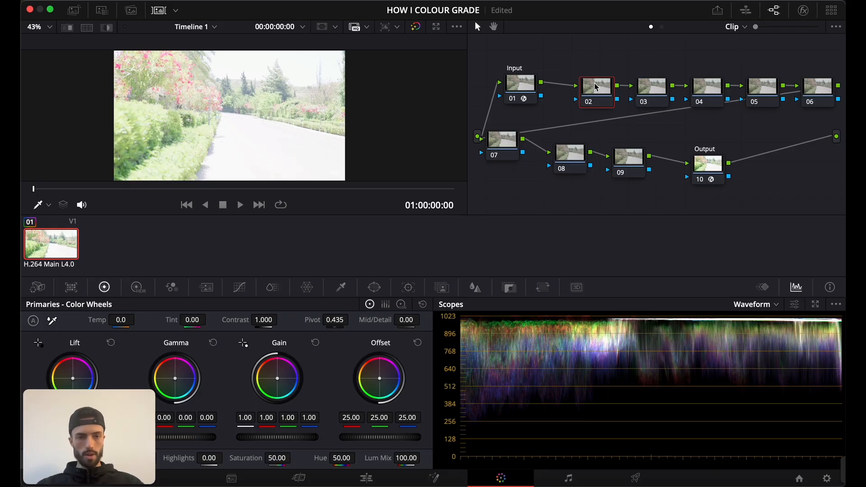
{"action": "right_click", "coordinate": [596, 87]}
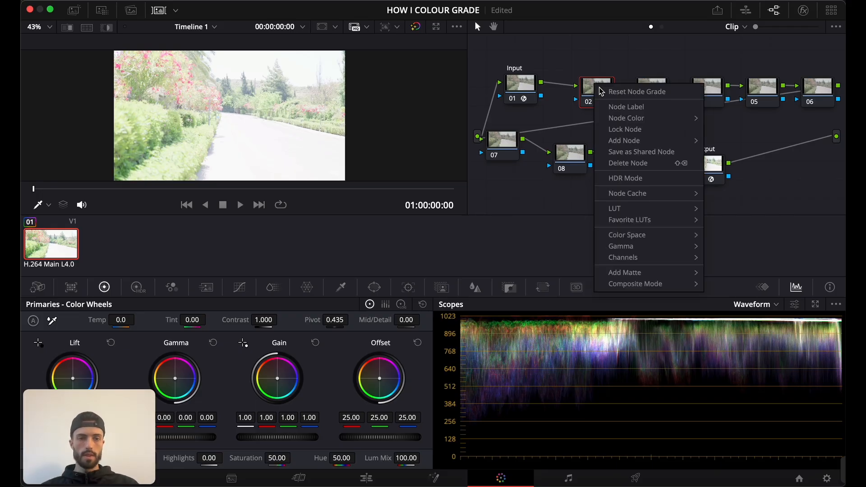
{"action": "left_click", "coordinate": [621, 107]}
{"action": "type", "text": "Exposure no"}
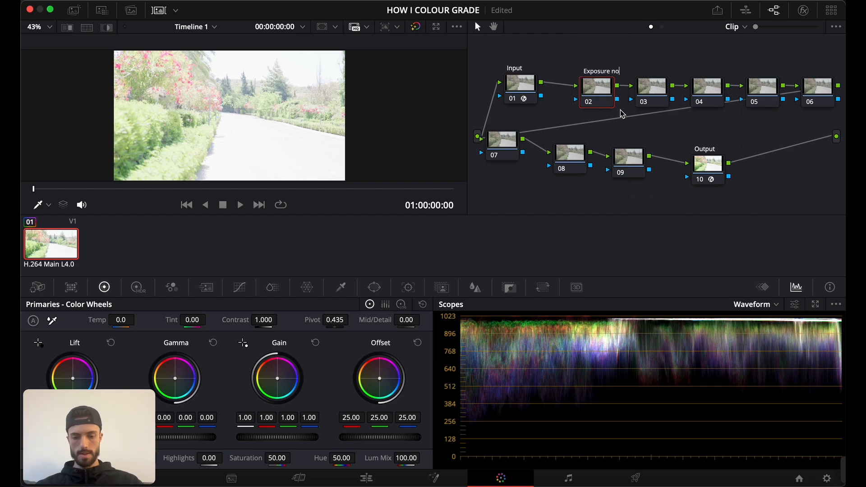
{"action": "type", "text": "de"}
Label node 03 "WB" for white balance.
{"action": "left_click", "coordinate": [652, 86]}
{"action": "right_click", "coordinate": [650, 94]}
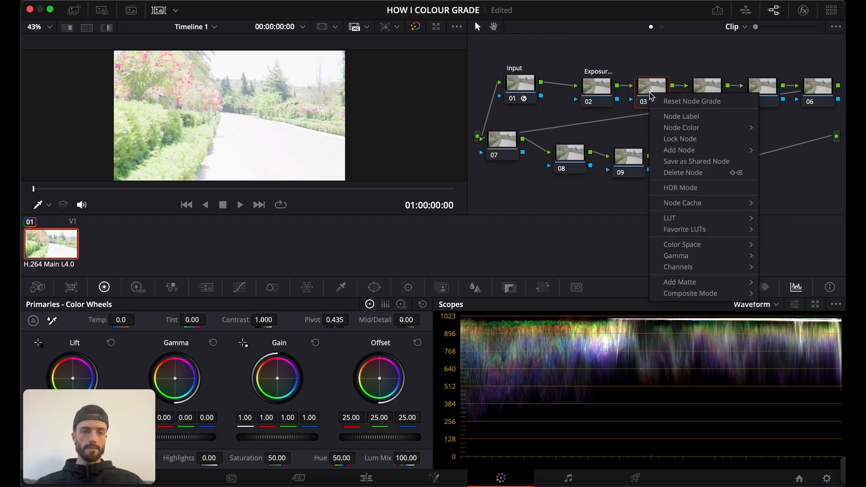
{"action": "left_click", "coordinate": [666, 116]}
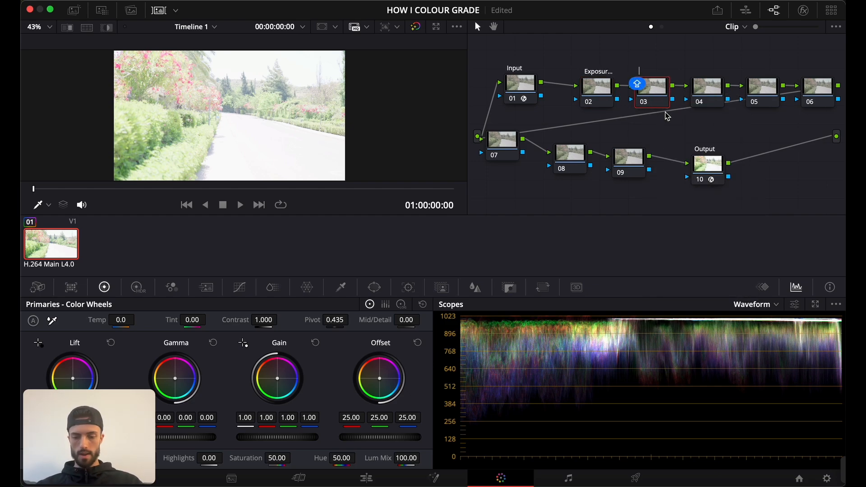
{"action": "type", "text": "WB"}
{"action": "key", "text": "Return"}
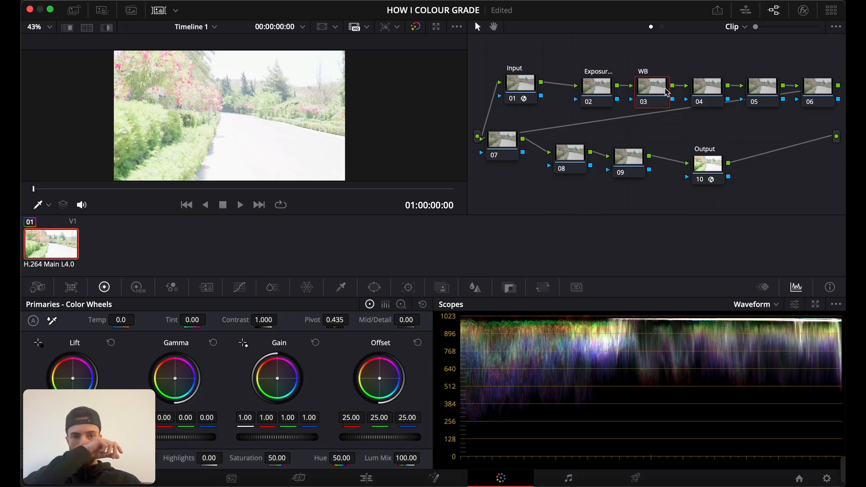
Rearrange nodes 02, 03 and 04 in the upper row and nodes 07, 08 and 09 in the lower row to tidy the tree.
{"action": "left_click_drag", "start_coordinate": [589, 96], "coordinate": [582, 93]}
{"action": "left_click_drag", "start_coordinate": [651, 98], "coordinate": [636, 96]}
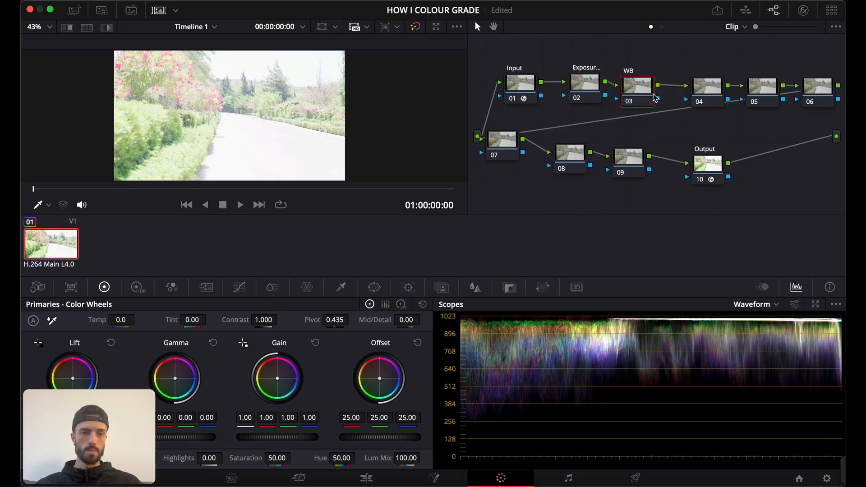
{"action": "left_click_drag", "start_coordinate": [698, 96], "coordinate": [690, 90]}
{"action": "left_click_drag", "start_coordinate": [636, 155], "coordinate": [643, 169]}
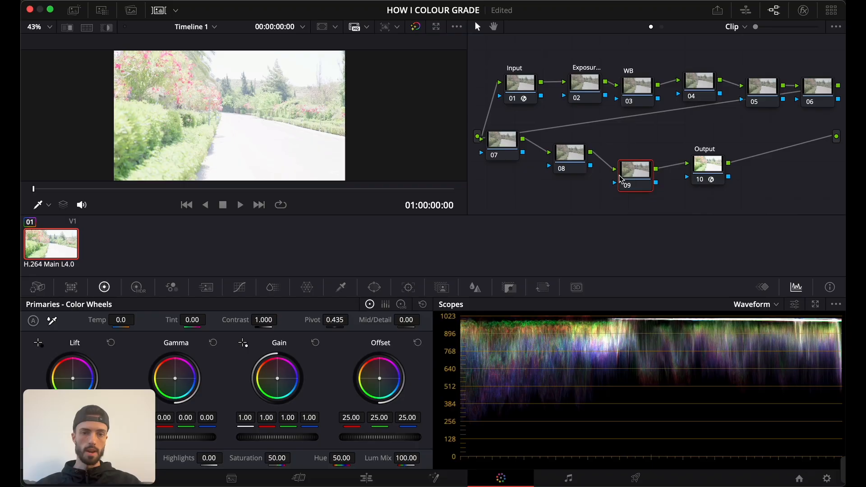
{"action": "left_click_drag", "start_coordinate": [567, 153], "coordinate": [578, 168]}
{"action": "left_click_drag", "start_coordinate": [502, 145], "coordinate": [526, 182]}
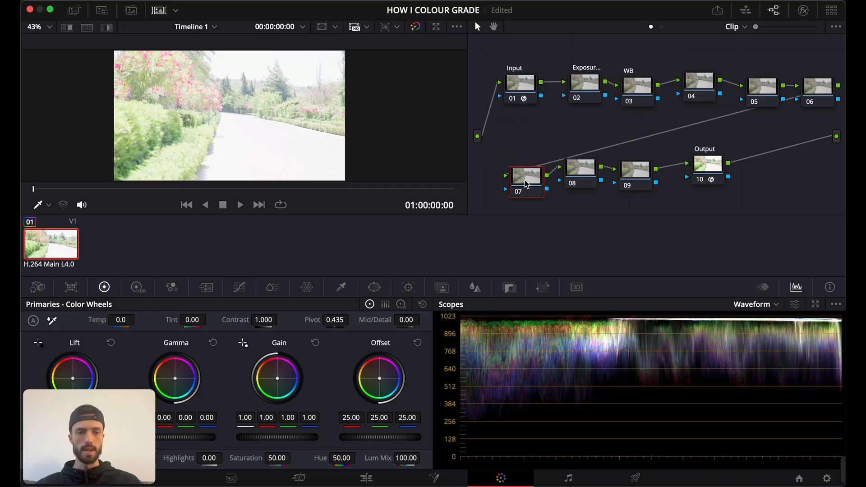
Select the exposure node, compare the Primaries wheels with the High Dynamic Range wheels, and leave the High Dynamic Range wheels showing.
{"action": "left_click", "coordinate": [584, 86]}
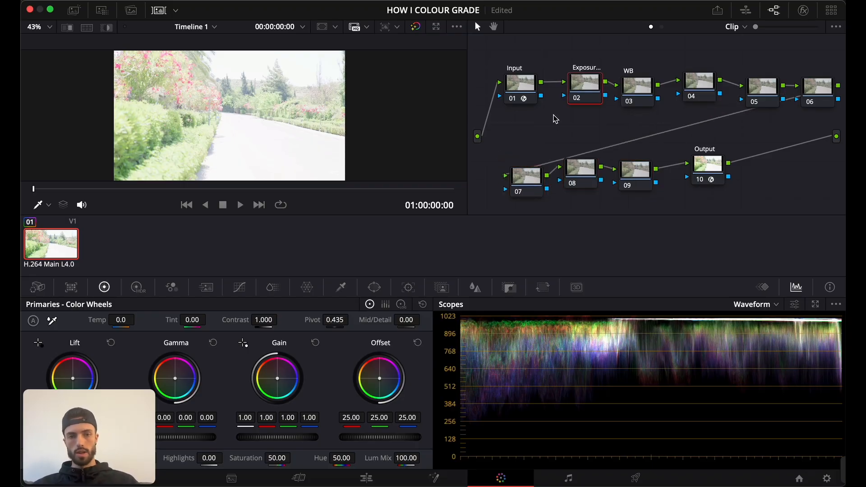
{"action": "left_click", "coordinate": [140, 290]}
{"action": "left_click", "coordinate": [104, 287]}
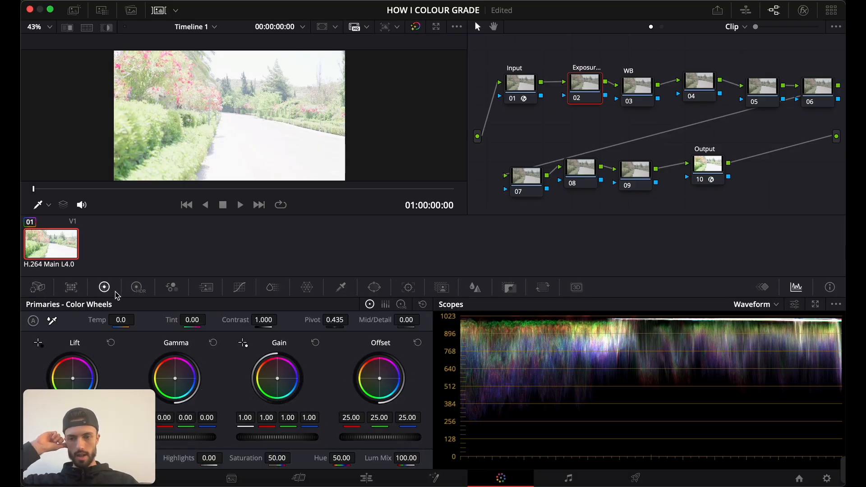
{"action": "left_click", "coordinate": [138, 289]}
{"action": "left_click", "coordinate": [104, 287]}
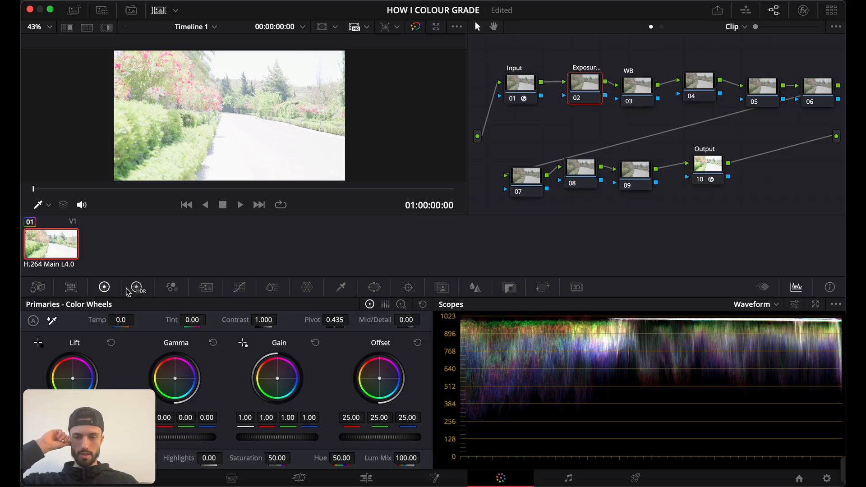
{"action": "left_click", "coordinate": [137, 289]}
{"action": "left_click", "coordinate": [105, 287]}
{"action": "left_click", "coordinate": [137, 288]}
{"action": "left_click", "coordinate": [104, 287]}
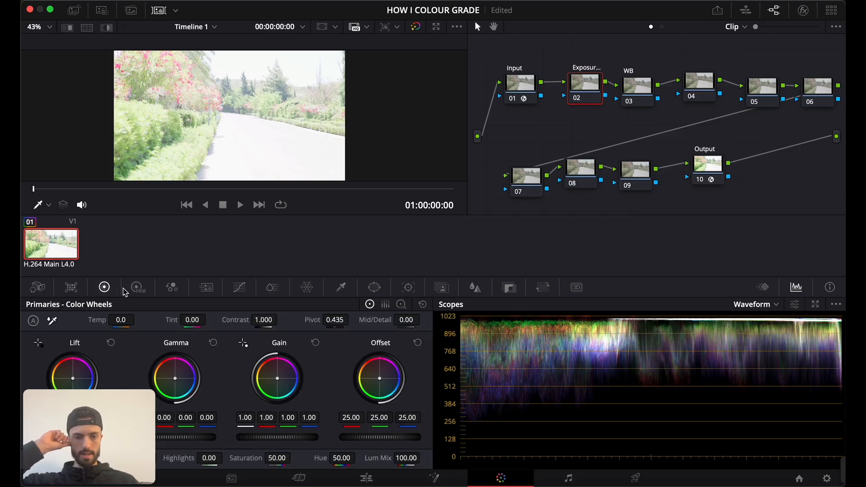
{"action": "left_click", "coordinate": [137, 288]}
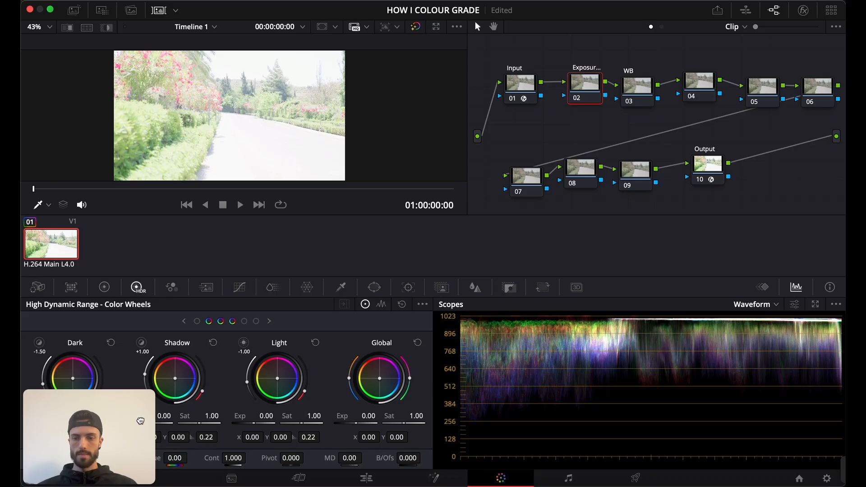
On the exposure node, lower the Global exposure to -0.70 and the Light exposure to -0.06.
{"action": "left_click_drag", "start_coordinate": [145, 420], "coordinate": [788, 223]}
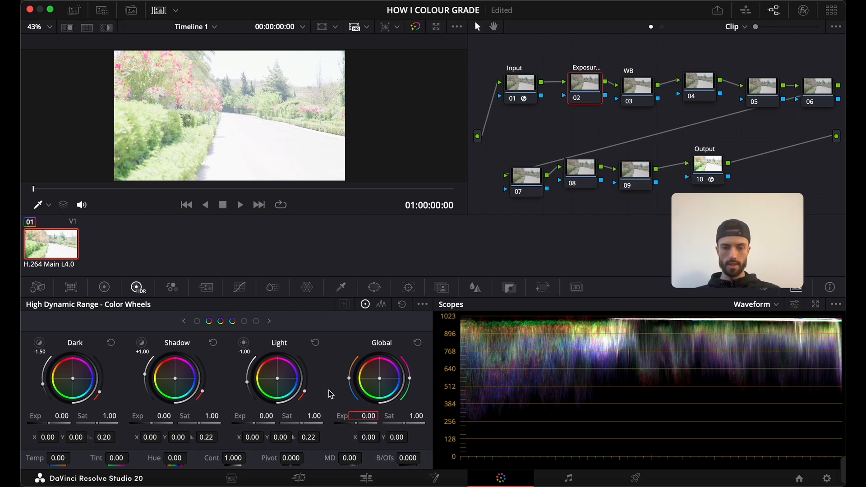
{"action": "left_click_drag", "start_coordinate": [356, 425], "coordinate": [323, 425]}
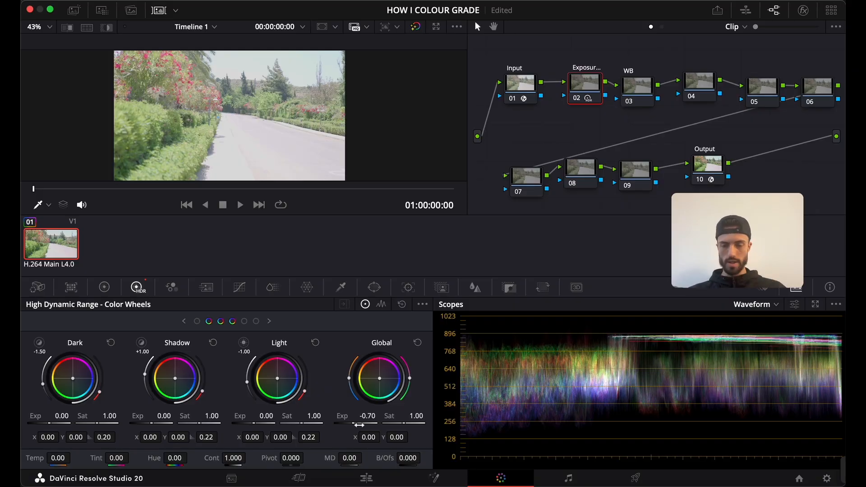
{"action": "left_click_drag", "start_coordinate": [259, 424], "coordinate": [260, 424]}
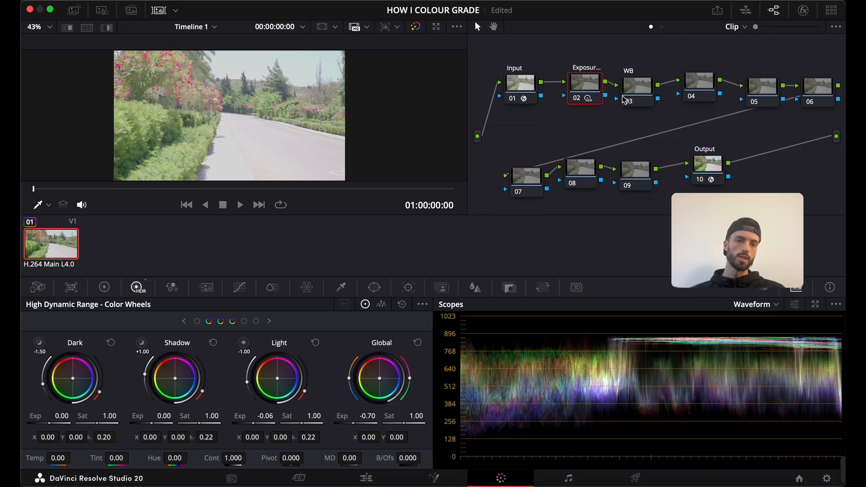
On the WB node, set the Primaries wheels to Lift -0.05, Gamma -0.02 and Gain 1.07.
{"action": "left_click", "coordinate": [641, 92]}
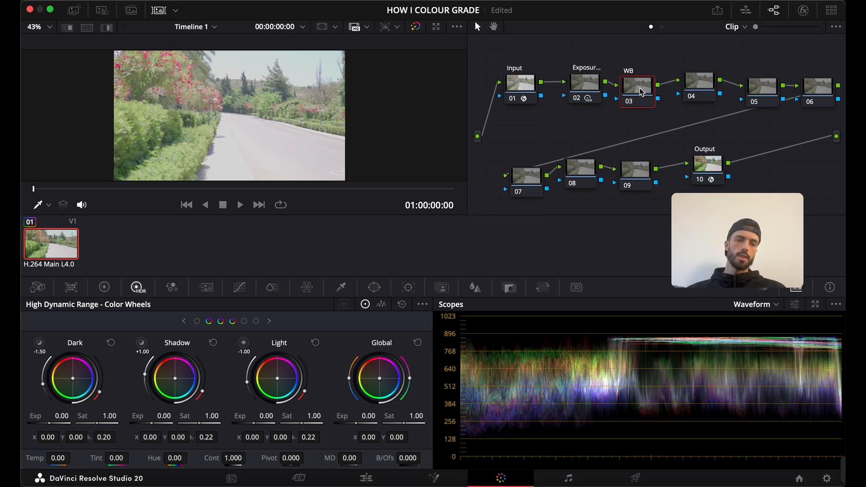
{"action": "left_click", "coordinate": [105, 287]}
{"action": "mouse_move", "coordinate": [190, 444]}
{"action": "left_mouse_down"}
{"action": "mouse_move", "coordinate": [168, 444]}
{"action": "mouse_move", "coordinate": [183, 438]}
{"action": "left_mouse_up"}
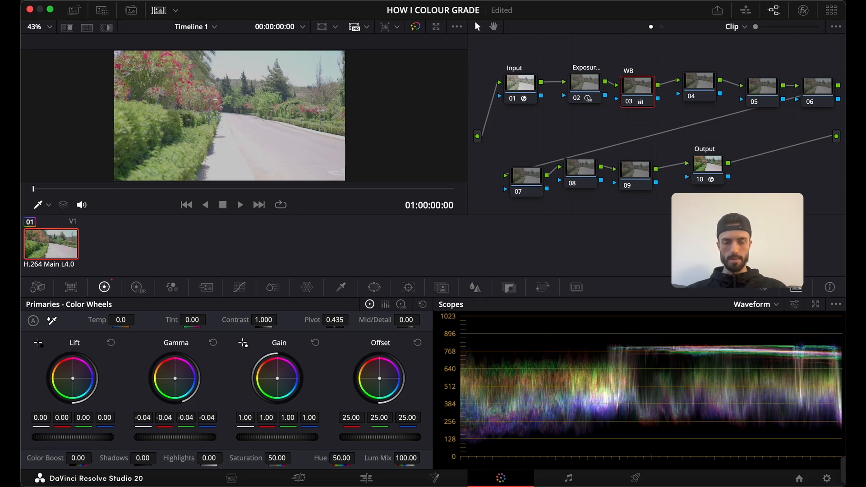
{"action": "left_click_drag", "start_coordinate": [257, 441], "coordinate": [267, 441]}
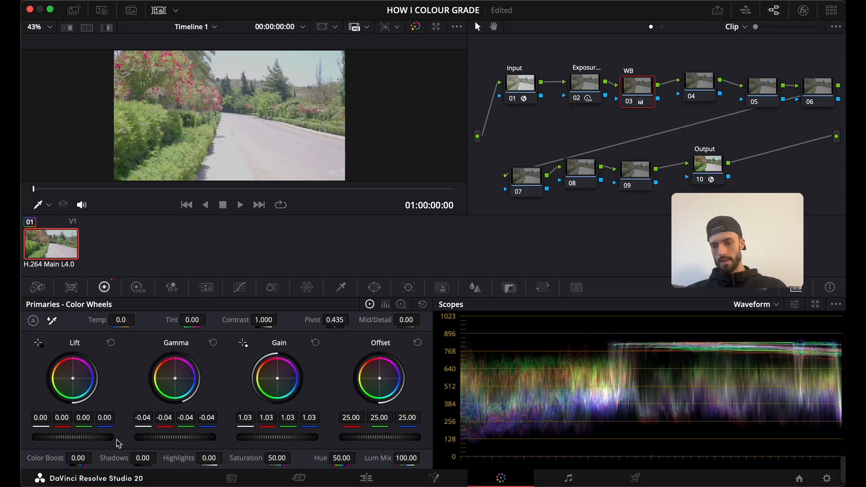
{"action": "left_click_drag", "start_coordinate": [94, 440], "coordinate": [90, 440]}
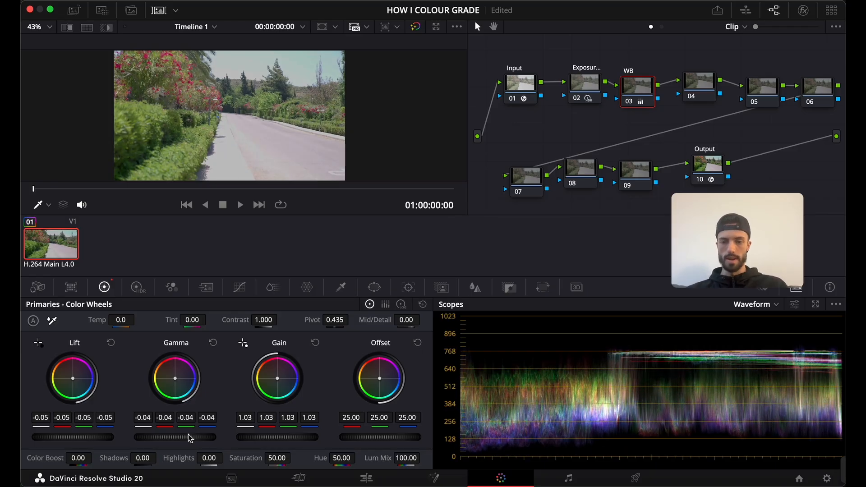
{"action": "left_click_drag", "start_coordinate": [168, 442], "coordinate": [273, 439]}
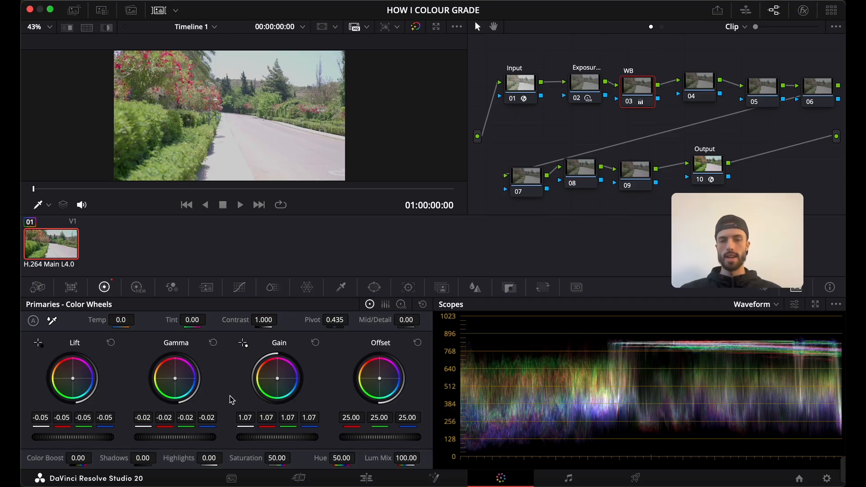
Move the playhead to 01:00:10:06 and review that frame full screen from the Cut page, ending back on the Color page.
{"action": "left_click", "coordinate": [185, 189]}
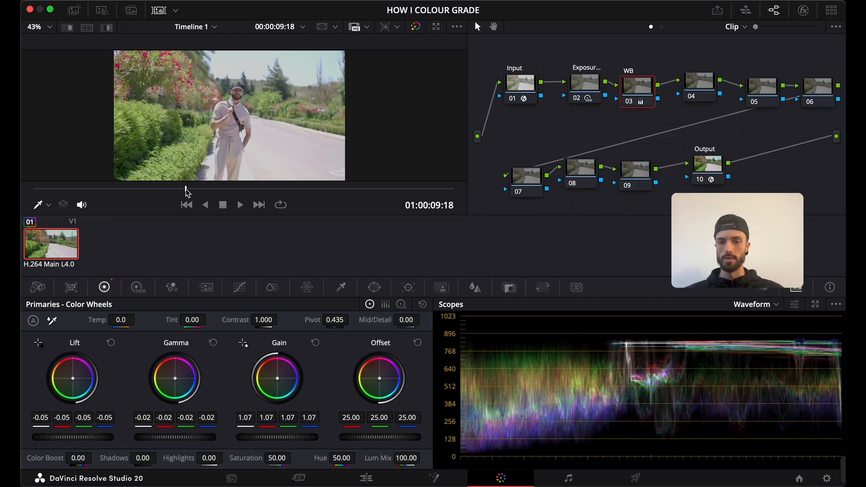
{"action": "mouse_move", "coordinate": [185, 190]}
{"action": "left_mouse_down"}
{"action": "mouse_move", "coordinate": [195, 190]}
{"action": "mouse_move", "coordinate": [176, 190]}
{"action": "mouse_move", "coordinate": [205, 193]}
{"action": "mouse_move", "coordinate": [182, 189]}
{"action": "mouse_move", "coordinate": [194, 189]}
{"action": "left_mouse_up"}
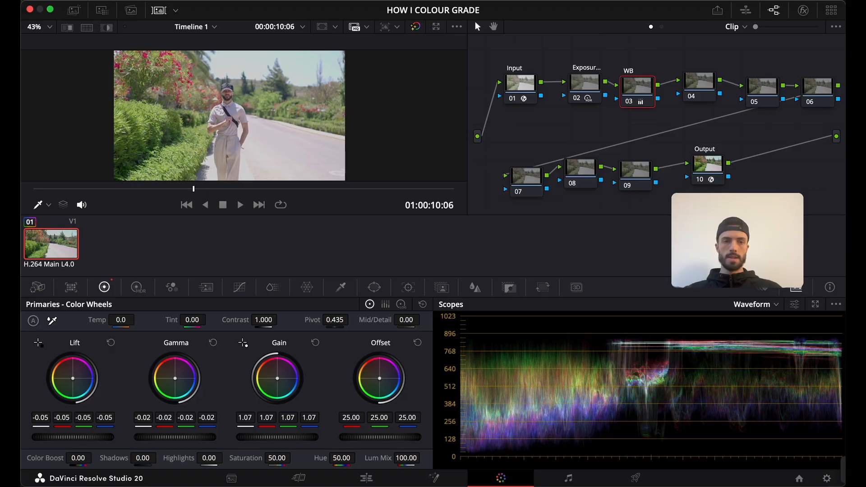
{"action": "left_click", "coordinate": [299, 478]}
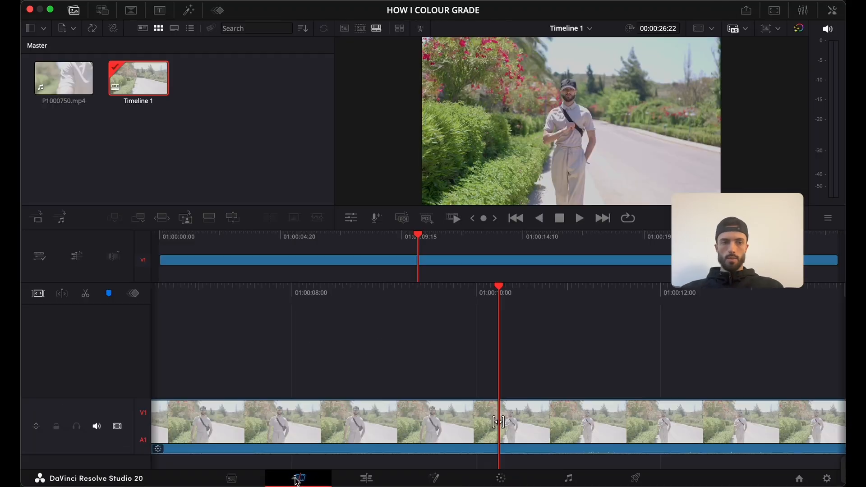
{"action": "left_click", "coordinate": [775, 11]}
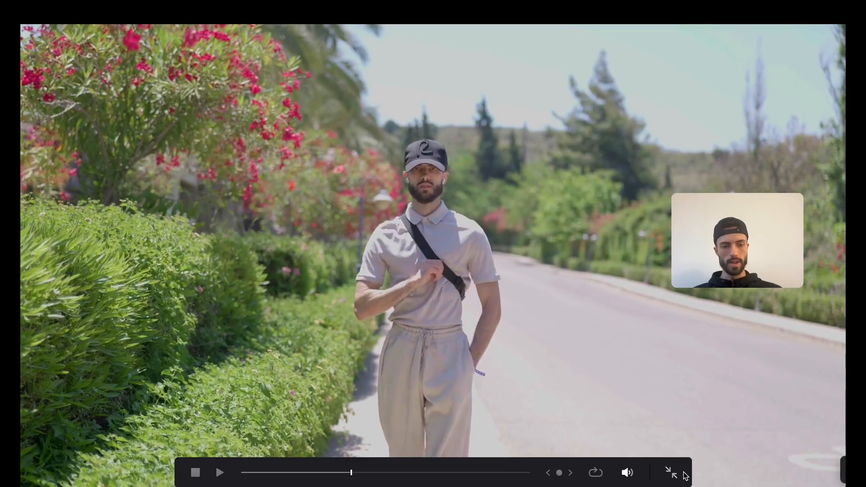
{"action": "left_click", "coordinate": [673, 473]}
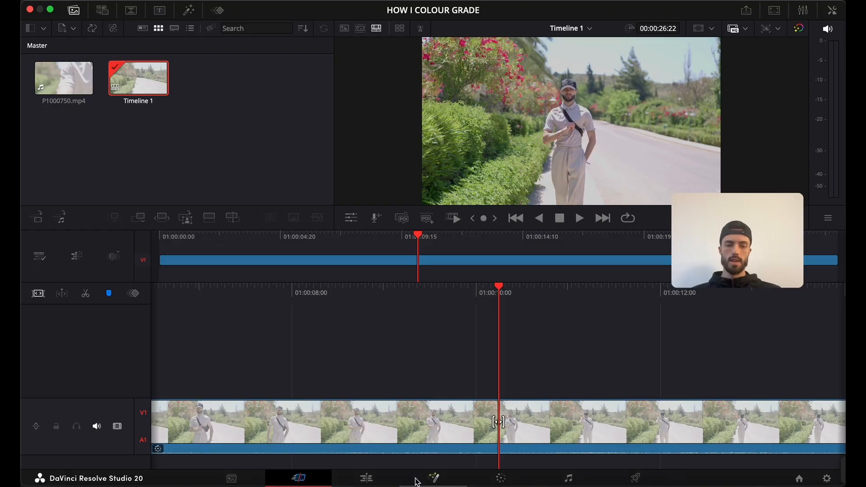
{"action": "left_click", "coordinate": [383, 479]}
{"action": "left_click", "coordinate": [501, 479]}
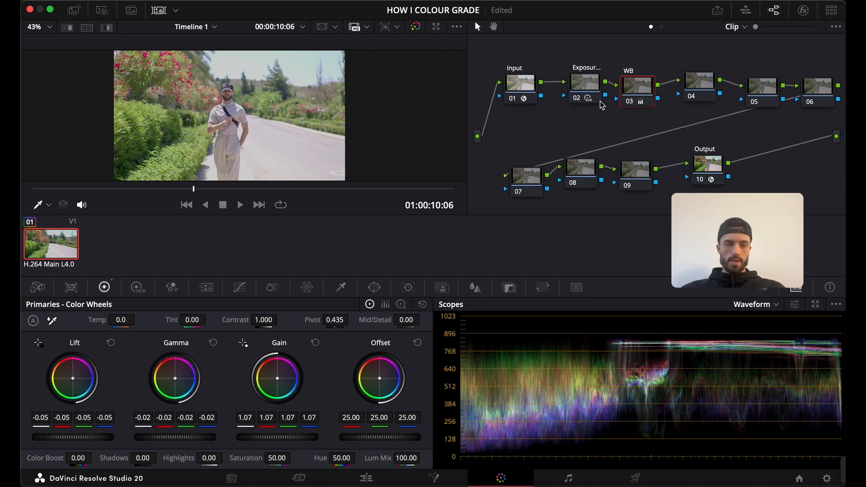
Move the exposure and WB nodes closer to the Input node and combine nodes 01 to 03 into a compound node.
{"action": "left_click_drag", "start_coordinate": [585, 88], "coordinate": [572, 89]}
{"action": "left_click_drag", "start_coordinate": [638, 86], "coordinate": [625, 85]}
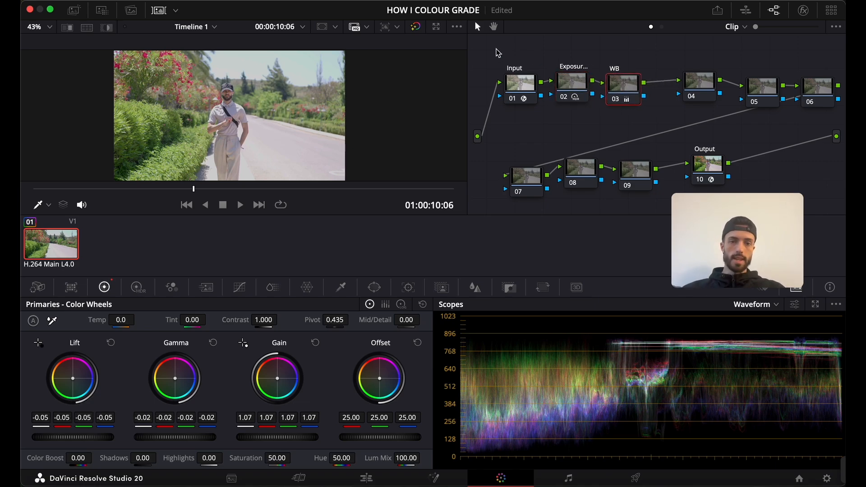
{"action": "left_click_drag", "start_coordinate": [489, 48], "coordinate": [649, 126]}
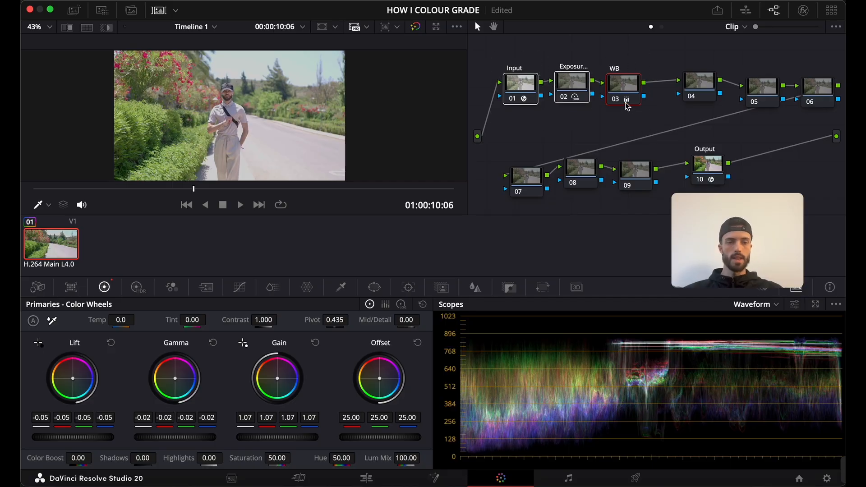
{"action": "right_click", "coordinate": [620, 93]}
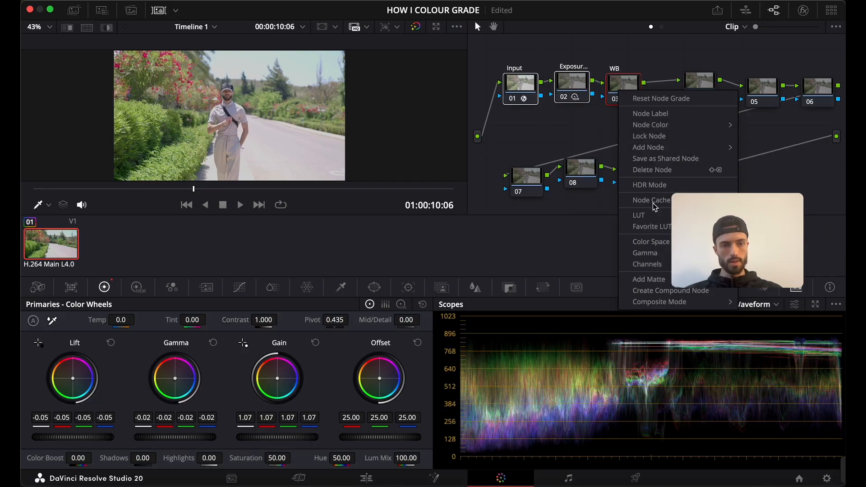
{"action": "left_click", "coordinate": [651, 295]}
{"action": "left_click_drag", "start_coordinate": [614, 108], "coordinate": [558, 108]}
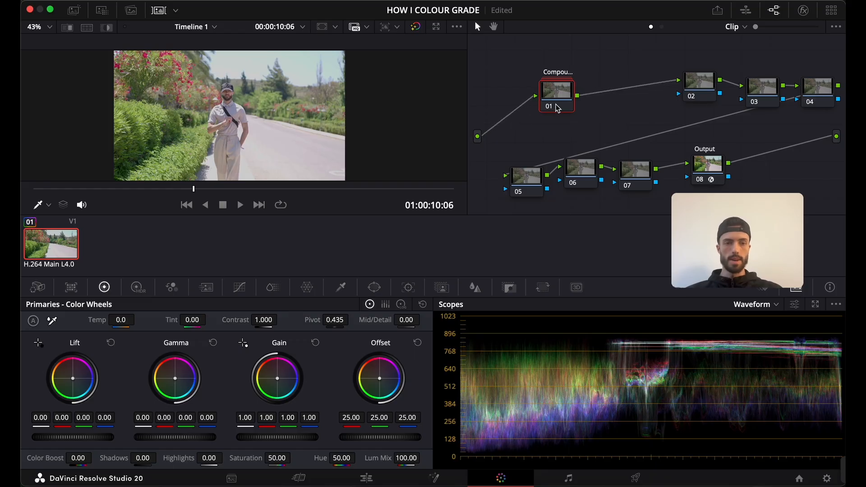
Look inside the new compound node at its contained nodes and return to the main node tree.
{"action": "left_click_drag", "start_coordinate": [579, 281], "coordinate": [220, 423]}
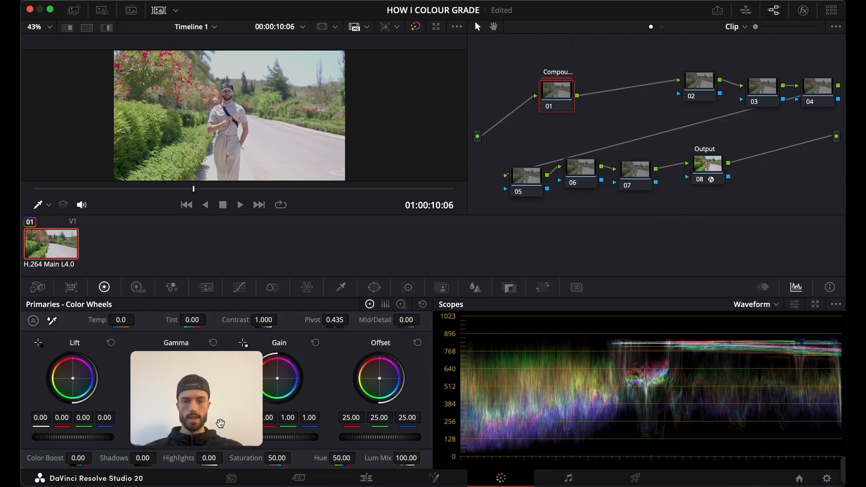
{"action": "double_click", "coordinate": [558, 96]}
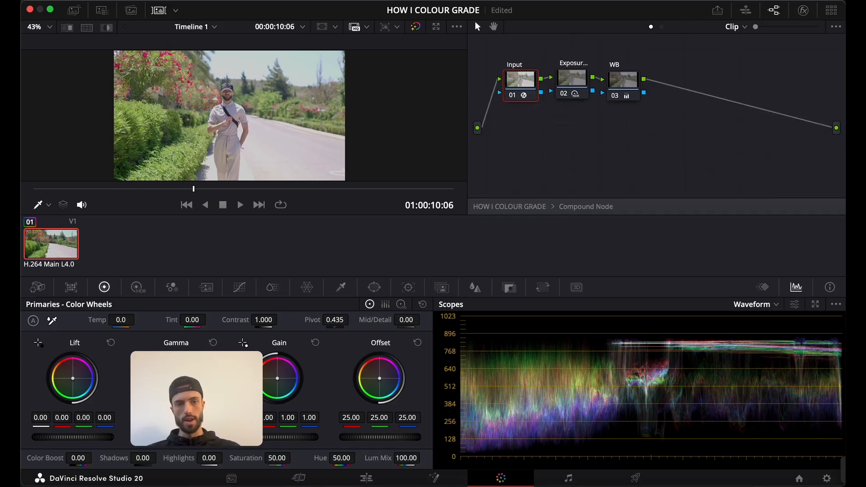
{"action": "right_click", "coordinate": [596, 126]}
{"action": "left_click", "coordinate": [614, 136]}
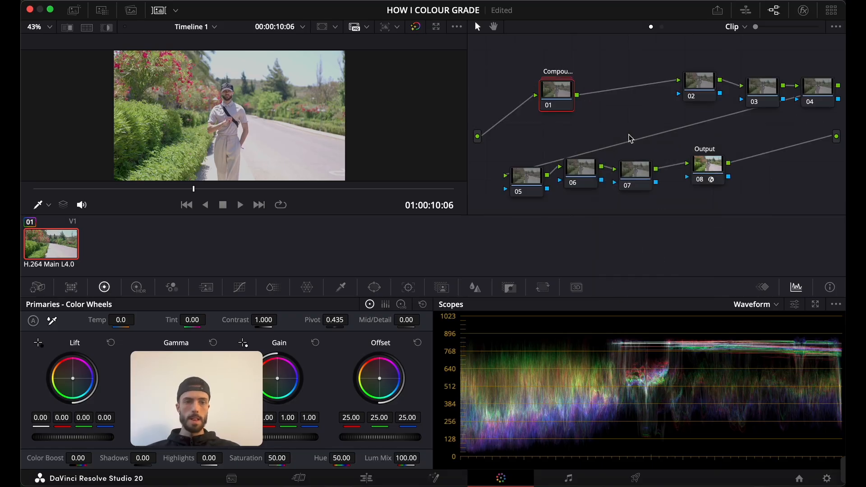
Shift the compound node slightly towards the tree's source and relabel it "Input".
{"action": "left_click_drag", "start_coordinate": [558, 107], "coordinate": [541, 107]}
{"action": "right_click", "coordinate": [540, 98]}
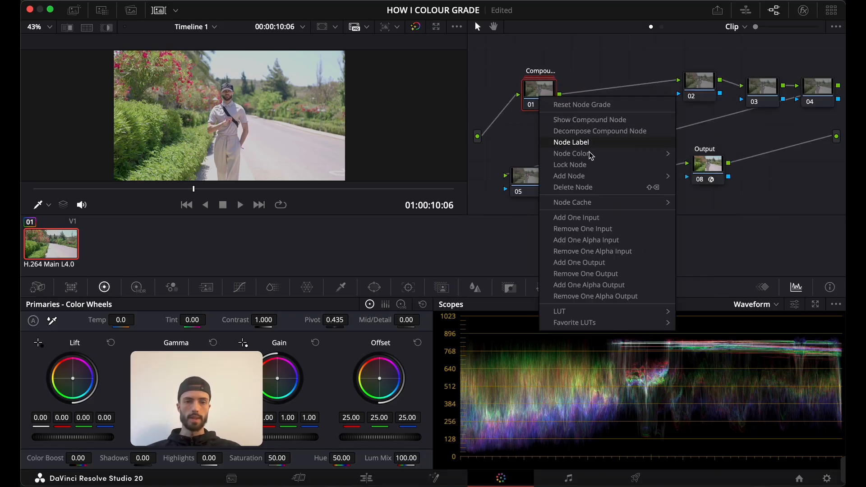
{"action": "left_click", "coordinate": [586, 142]}
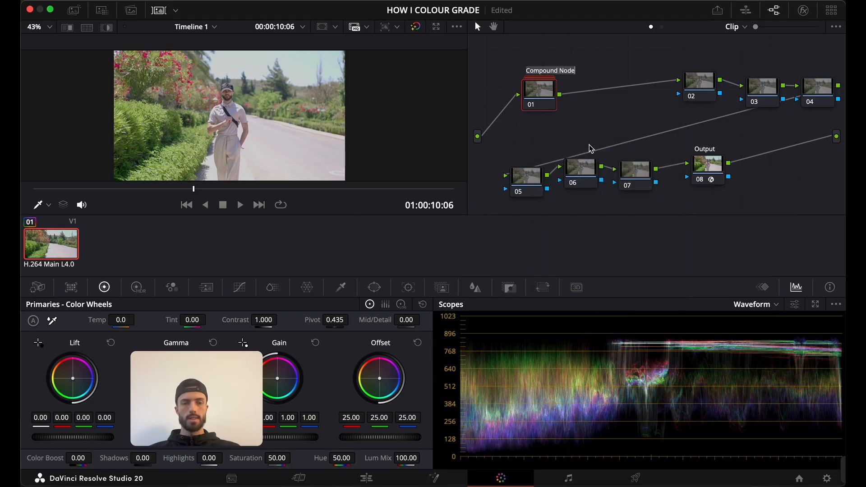
{"action": "key", "text": "BackSpace"}
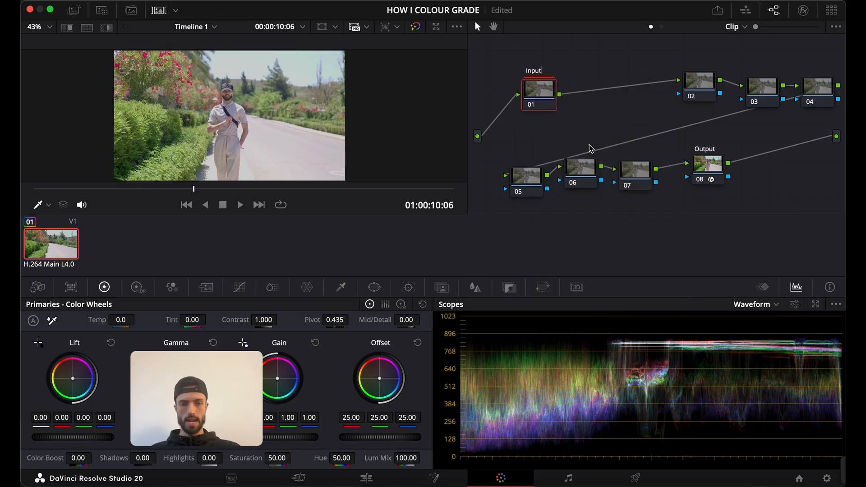
{"action": "key", "text": "Return"}
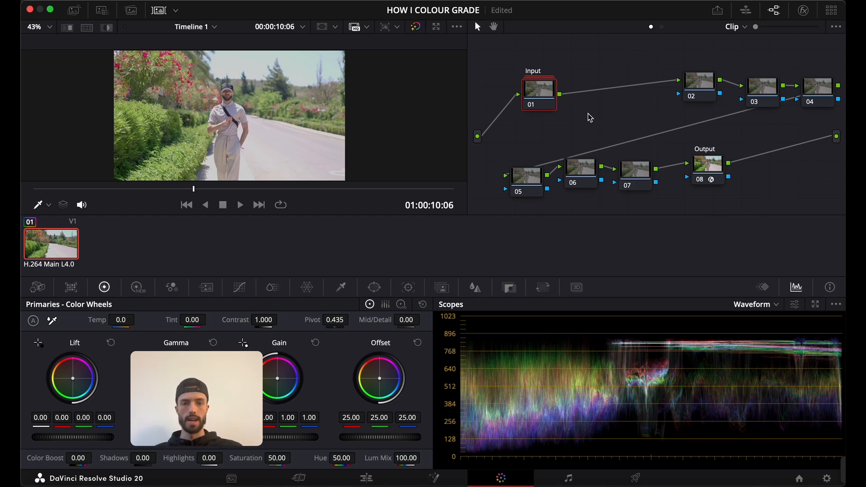
Open the Input compound node, inspect its exposure and WB nodes, and return to the main node tree.
{"action": "double_click", "coordinate": [528, 92]}
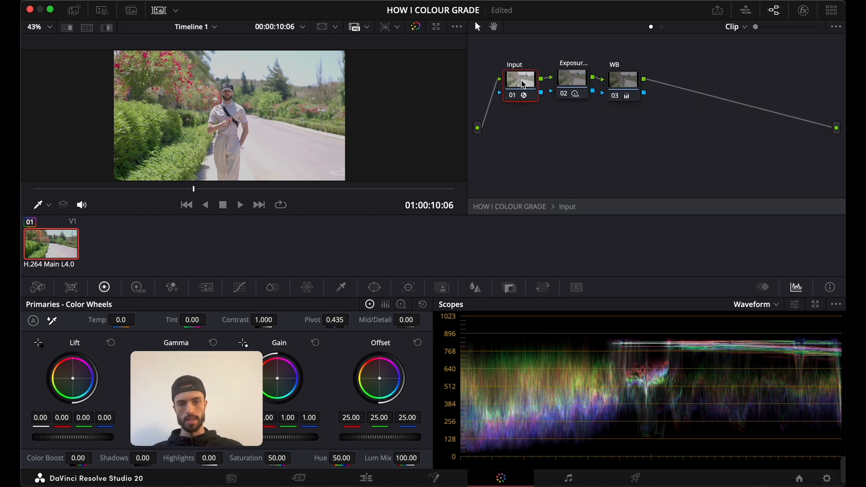
{"action": "left_click", "coordinate": [570, 78]}
{"action": "left_click", "coordinate": [625, 84]}
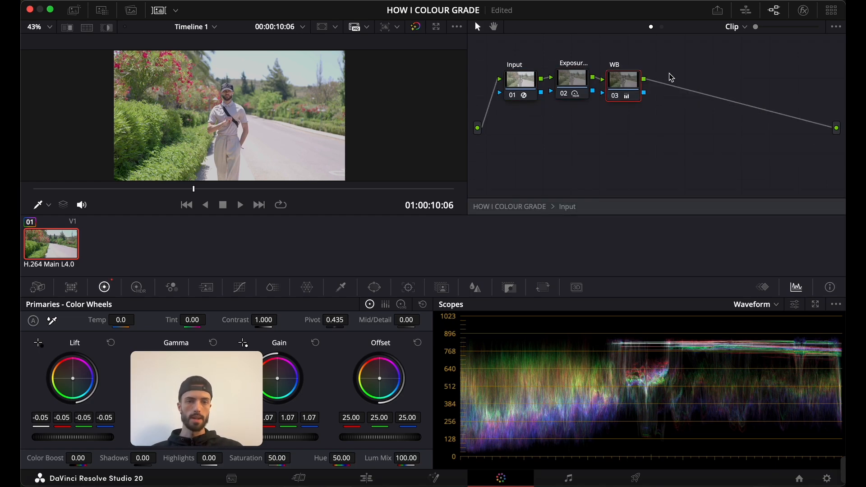
{"action": "right_click", "coordinate": [687, 60]}
{"action": "left_click", "coordinate": [711, 67]}
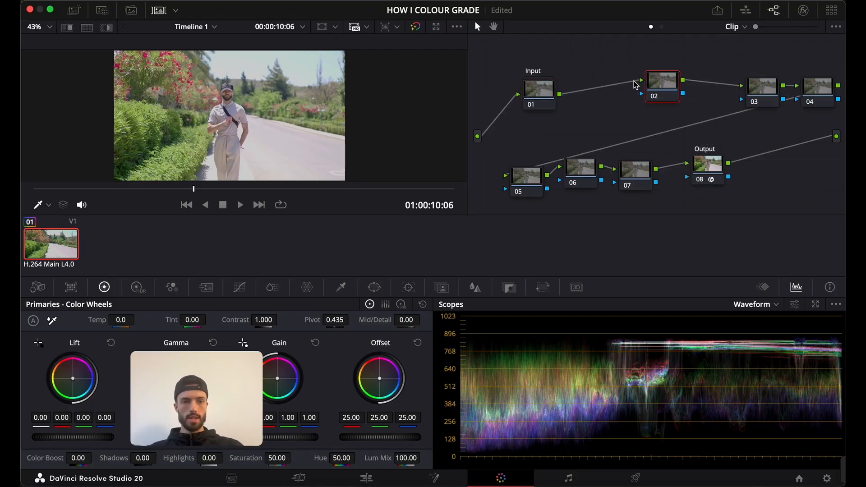
Line up nodes 02, 03, 04 and 05 side by side in the upper row and select node 02.
{"action": "left_click", "coordinate": [721, 95]}
{"action": "left_click_drag", "start_coordinate": [720, 94], "coordinate": [688, 90]}
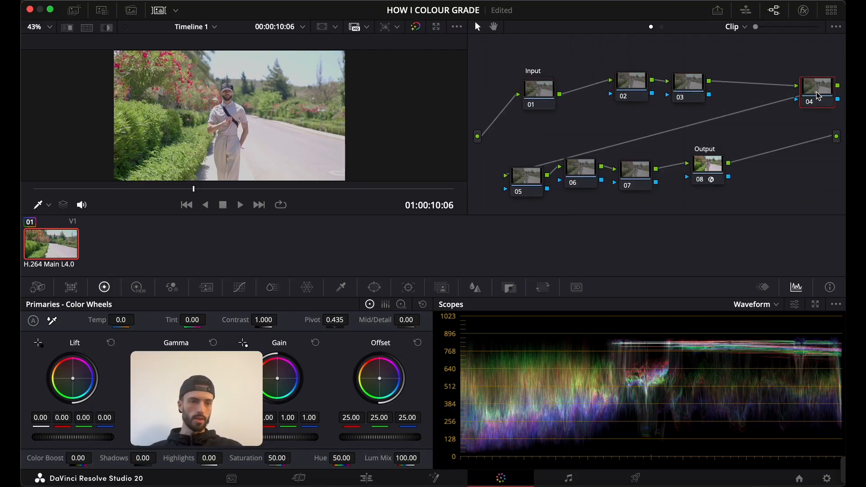
{"action": "left_click_drag", "start_coordinate": [818, 88], "coordinate": [739, 84]}
{"action": "left_click_drag", "start_coordinate": [518, 186], "coordinate": [786, 101]}
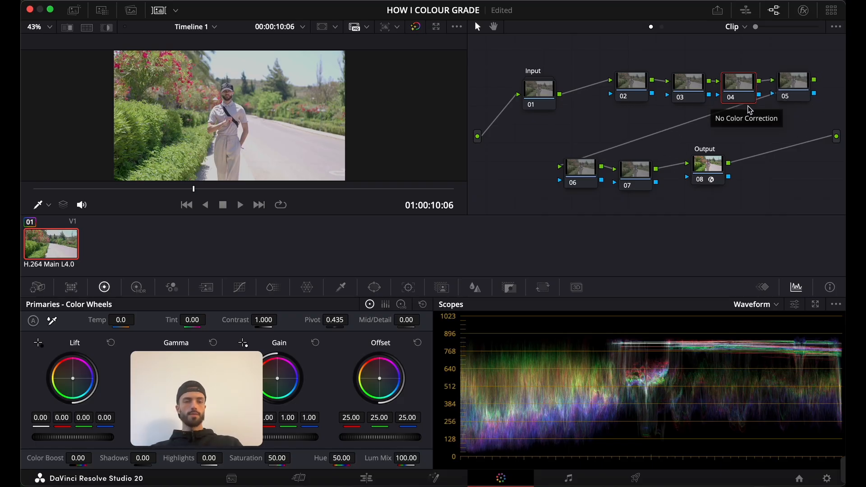
{"action": "left_click", "coordinate": [623, 89]}
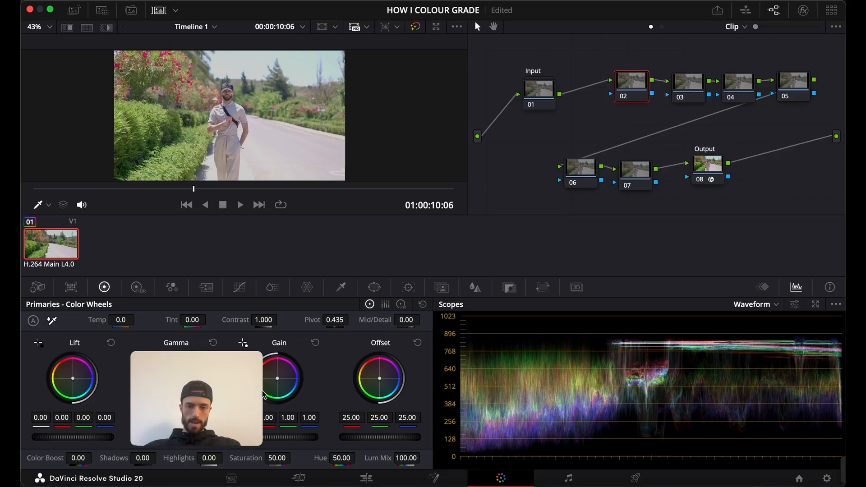
{"action": "left_click_drag", "start_coordinate": [226, 393], "coordinate": [689, 248]}
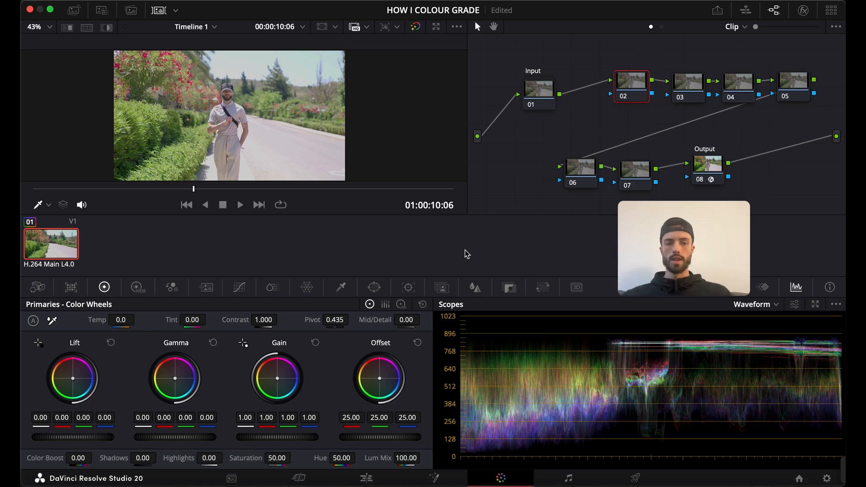
{"action": "key", "text": "XF86MonBrightnessUp"}
{"action": "key", "text": "XF86MonBrightnessUp"}
{"action": "key", "text": "XF86MonBrightnessUp"}
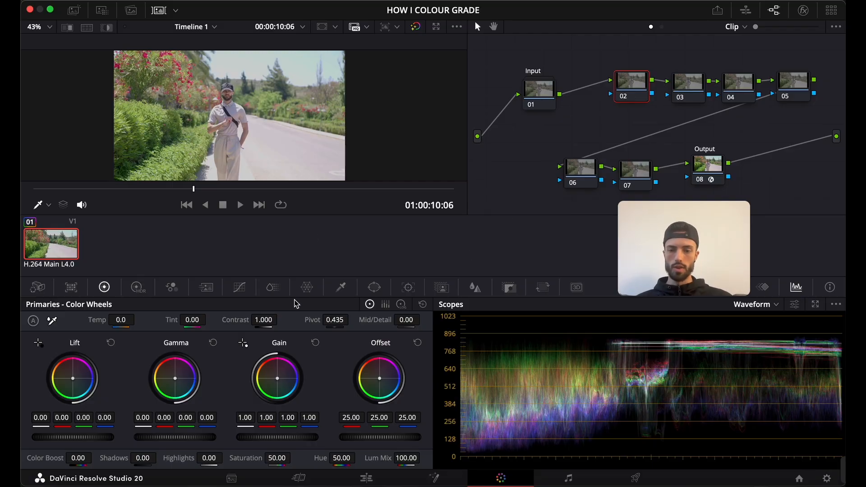
Label node 02 "Primaries".
{"action": "right_click", "coordinate": [636, 83]}
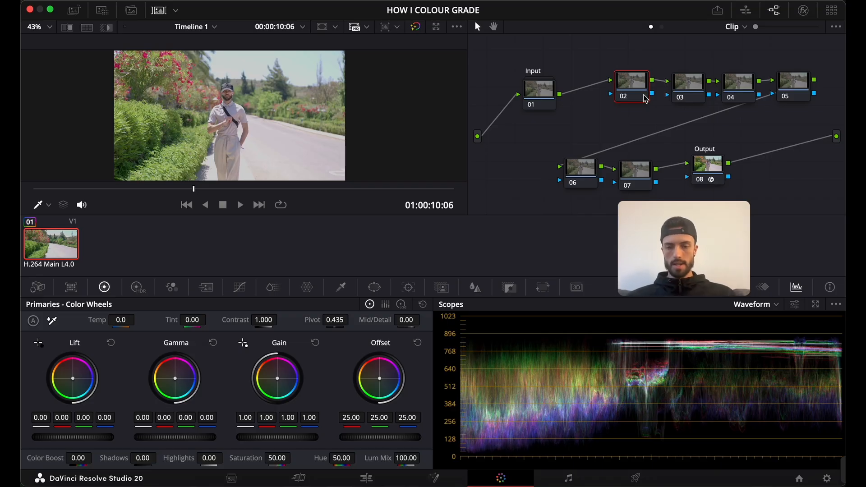
{"action": "key", "text": "shift"}
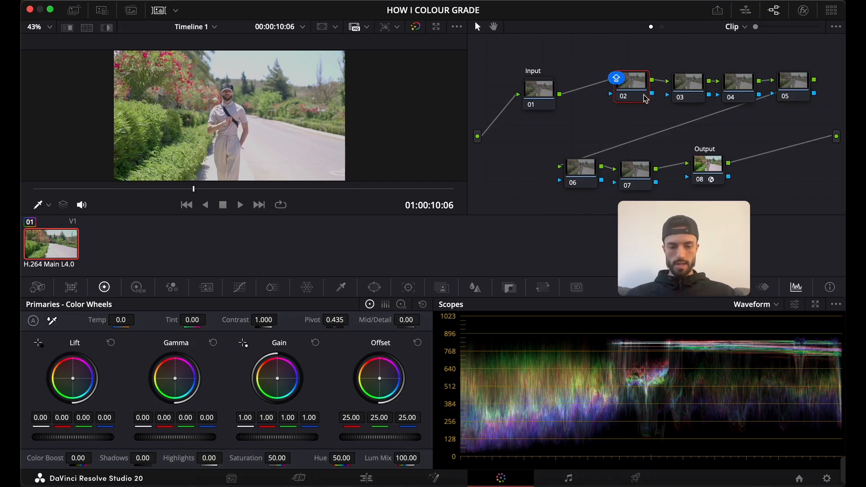
{"action": "type", "text": "Prima"}
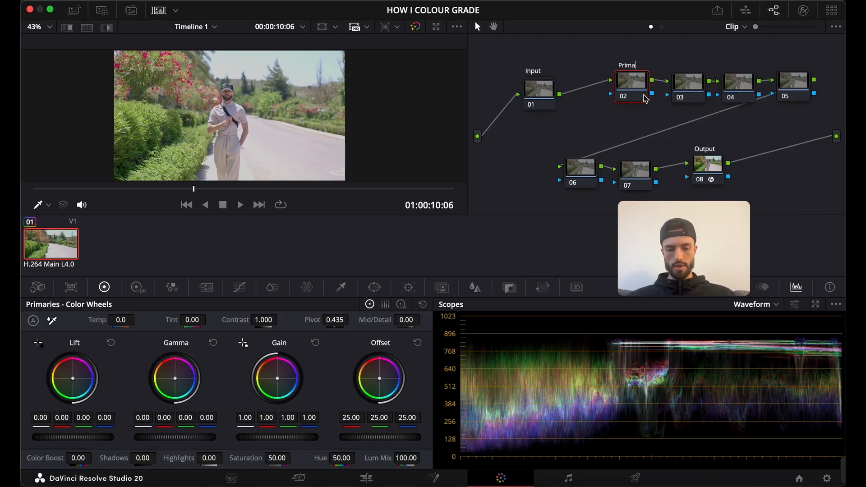
{"action": "type", "text": "ries"}
{"action": "key", "text": "Return"}
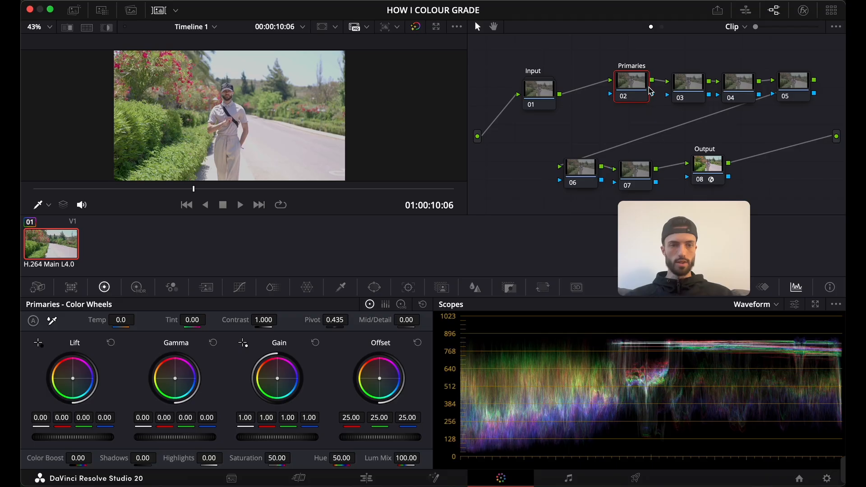
Label node 03 "Secondaries".
{"action": "right_click", "coordinate": [674, 87]}
{"action": "left_click", "coordinate": [702, 106]}
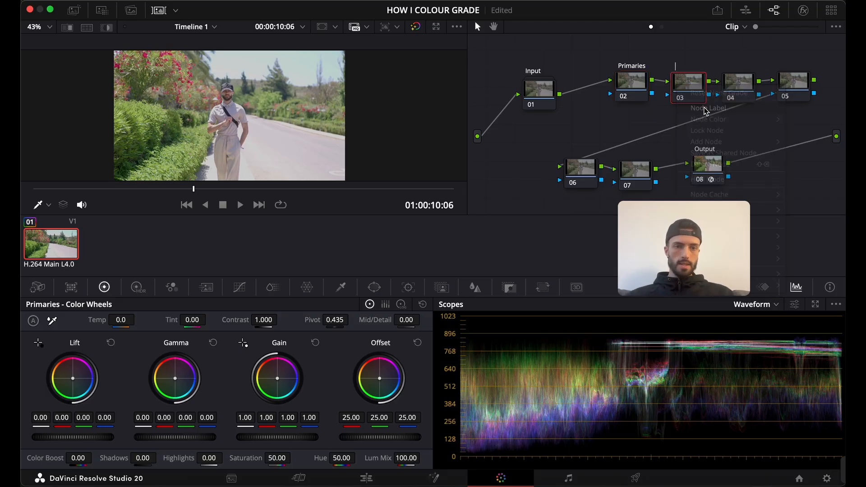
{"action": "type", "text": "Seco"}
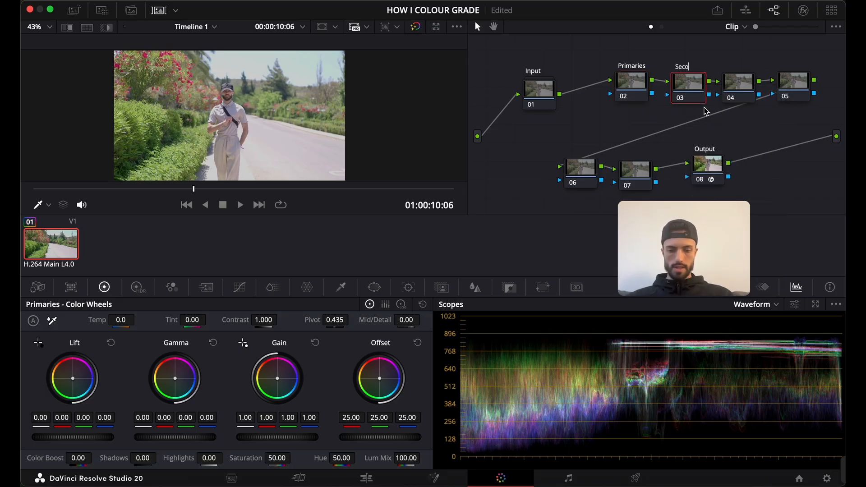
{"action": "type", "text": "ndaries"}
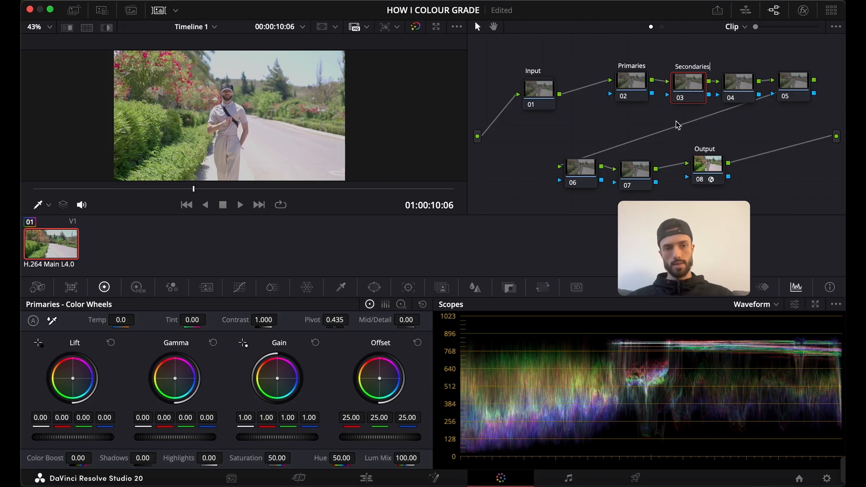
{"action": "key", "text": "Return"}
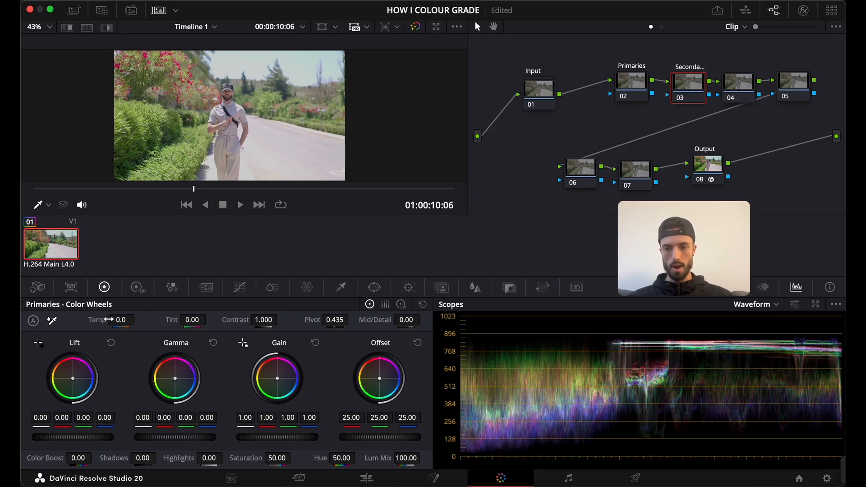
Label node 04 "Temp".
{"action": "right_click", "coordinate": [736, 96]}
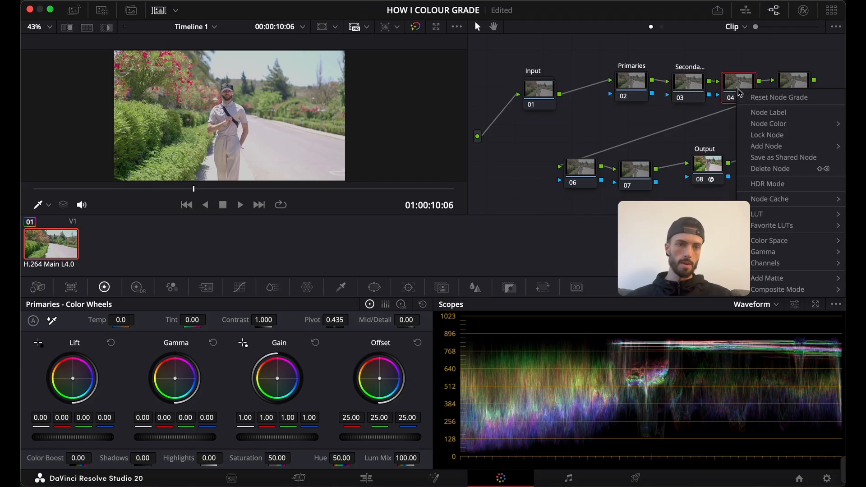
{"action": "left_click", "coordinate": [760, 116]}
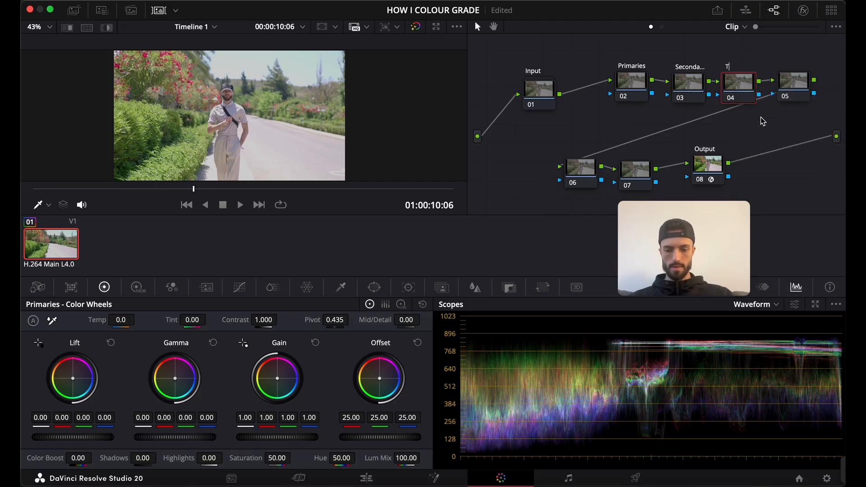
{"action": "type", "text": "Temp"}
{"action": "key", "text": "Return"}
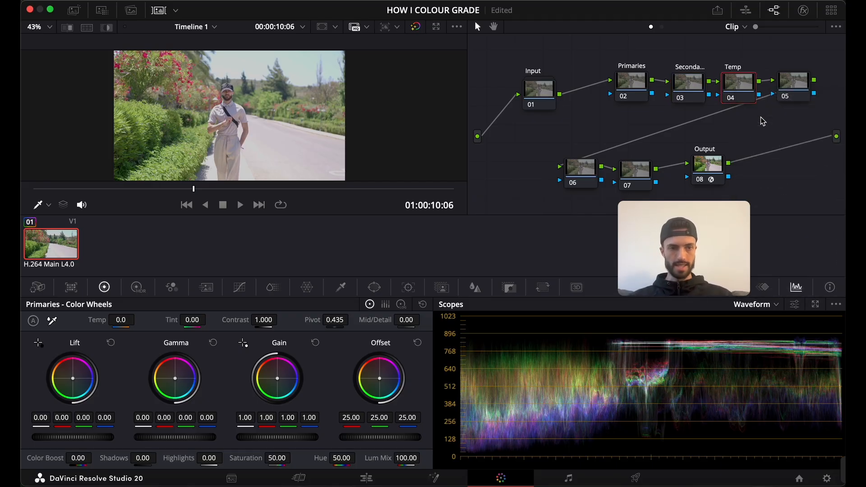
On the Secondaries node, set contrast to 1.320, pivot to 0.377, lift to -0.02 on all channels and saturation to 45.
{"action": "left_click", "coordinate": [692, 87]}
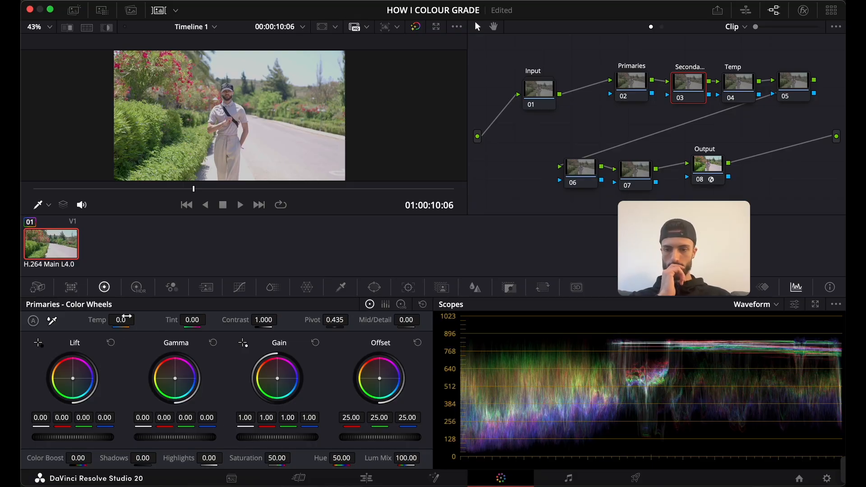
{"action": "left_click", "coordinate": [639, 92]}
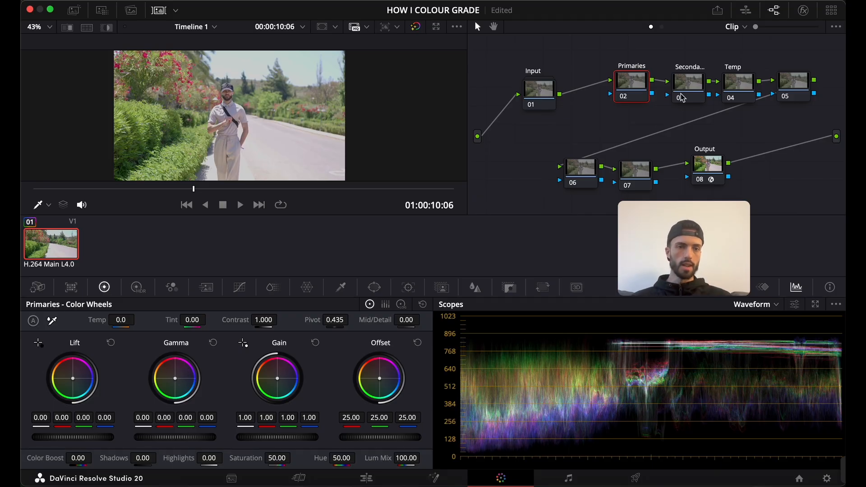
{"action": "left_click", "coordinate": [688, 83]}
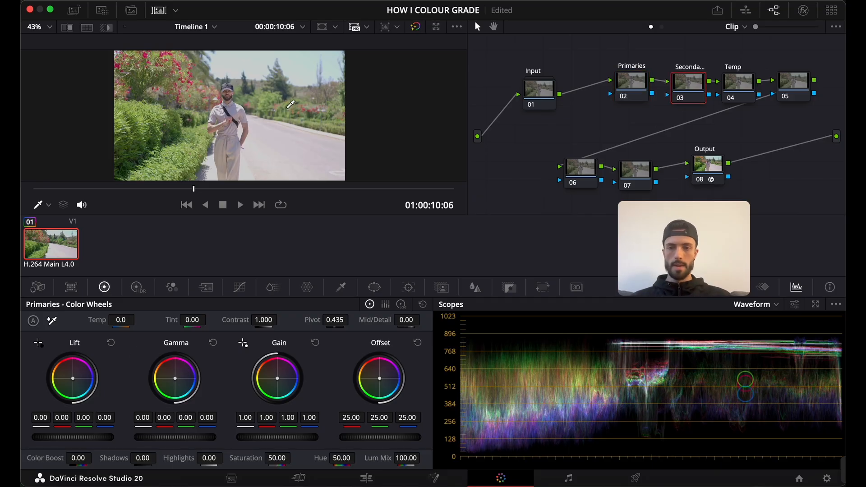
{"action": "scroll", "coordinate": [291, 104], "scroll_direction": "up", "scroll_amount": 2}
{"action": "scroll", "coordinate": [244, 118], "scroll_direction": "left", "scroll_amount": 2}
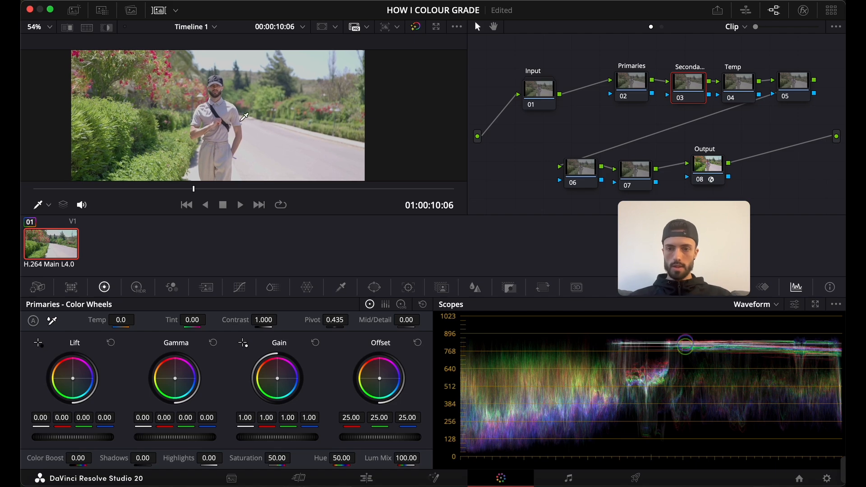
{"action": "left_click_drag", "start_coordinate": [264, 320], "coordinate": [276, 320]}
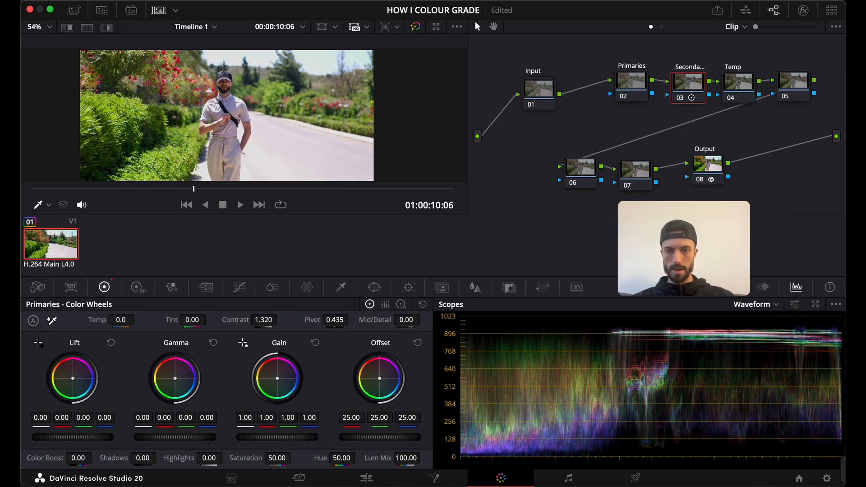
{"action": "left_click_drag", "start_coordinate": [335, 320], "coordinate": [351, 320]}
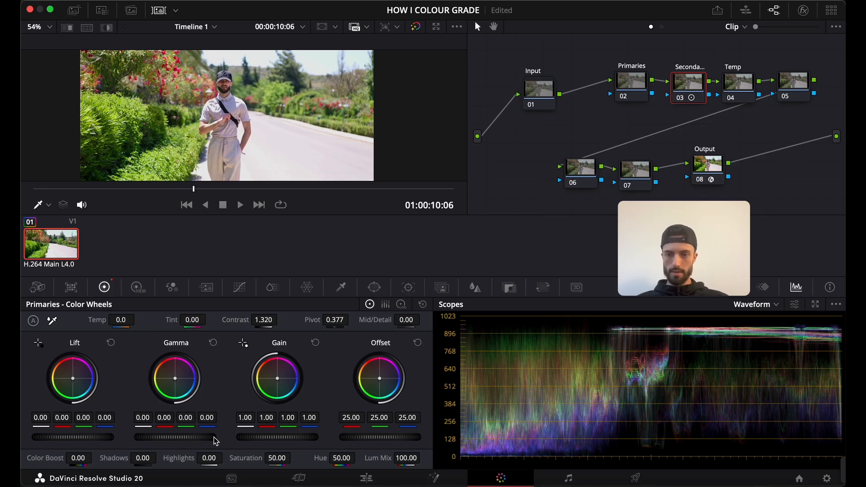
{"action": "left_click_drag", "start_coordinate": [93, 442], "coordinate": [50, 441]}
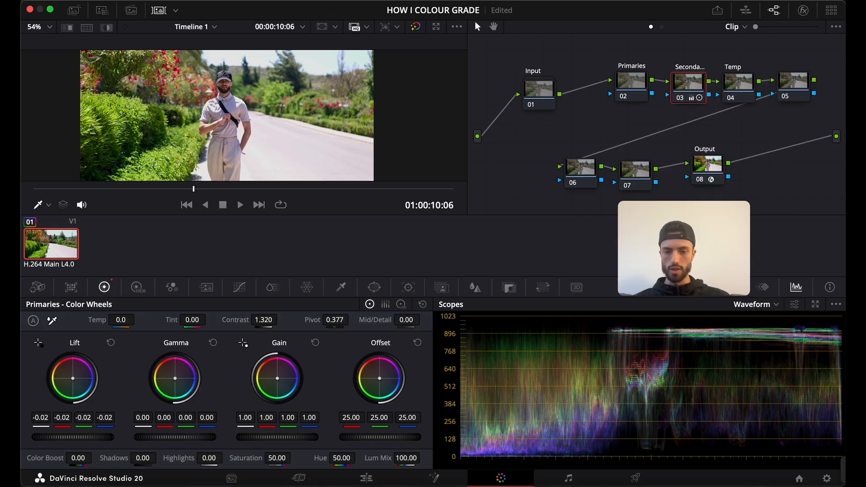
{"action": "mouse_move", "coordinate": [294, 457]}
{"action": "left_mouse_down"}
{"action": "mouse_move", "coordinate": [272, 457]}
{"action": "mouse_move", "coordinate": [294, 457]}
{"action": "left_mouse_up"}
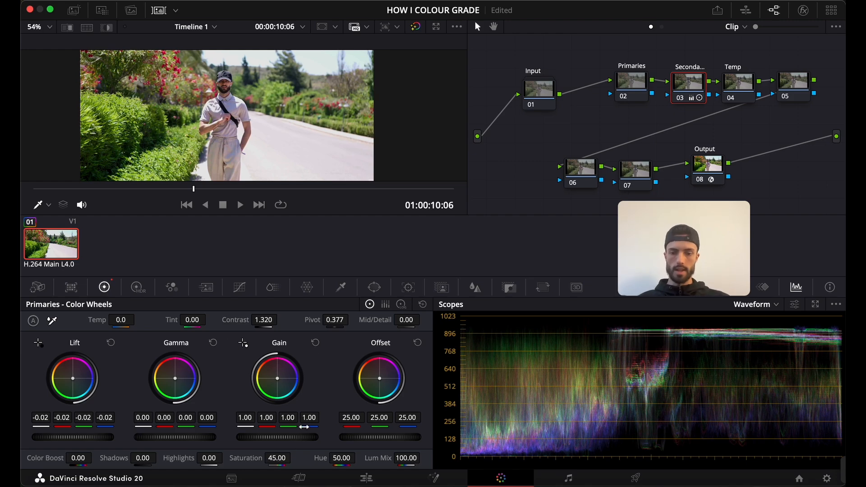
Play the graded clip full screen from the Cut page to review it, stop playback and return to the Color page.
{"action": "left_click", "coordinate": [299, 478]}
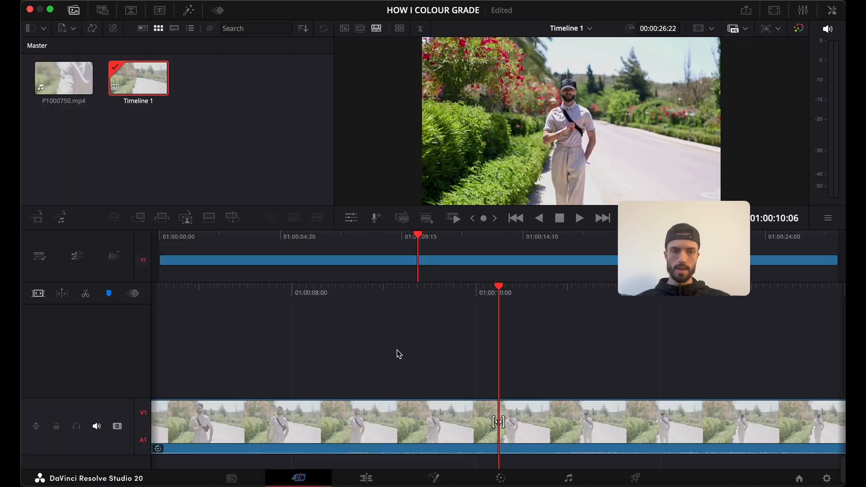
{"action": "left_click", "coordinate": [773, 10]}
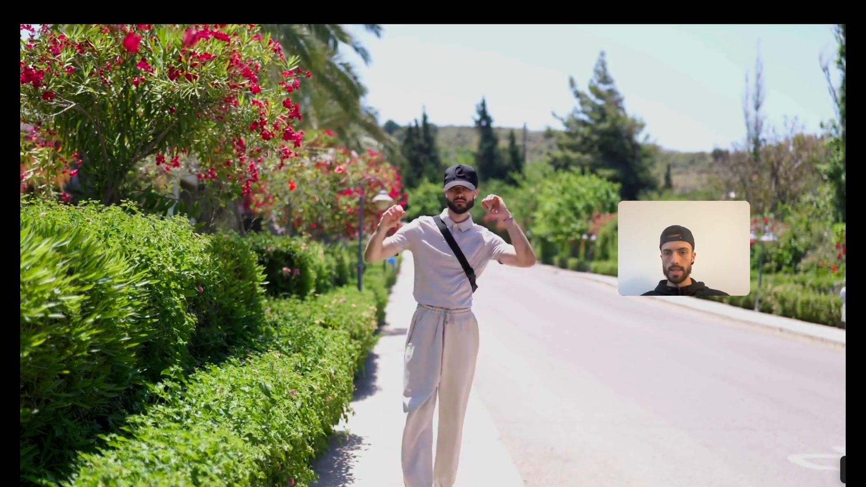
{"action": "mouse_move", "coordinate": [272, 131]}
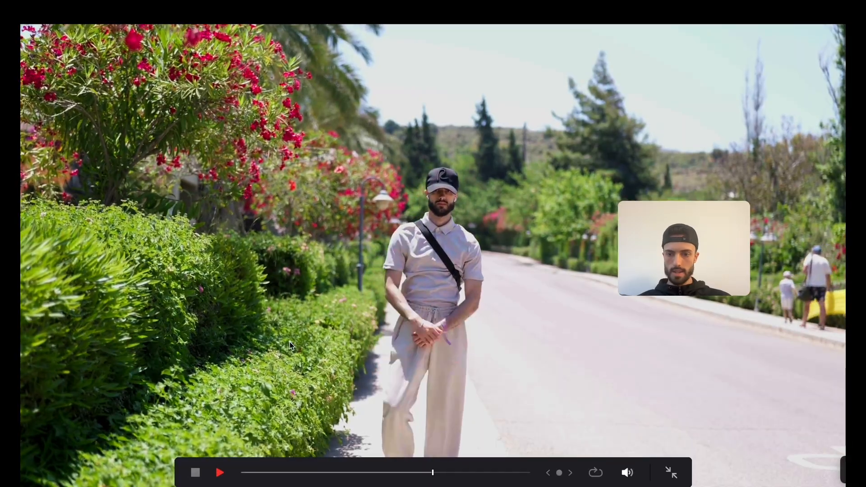
{"action": "left_click", "coordinate": [196, 472]}
{"action": "left_click", "coordinate": [671, 472]}
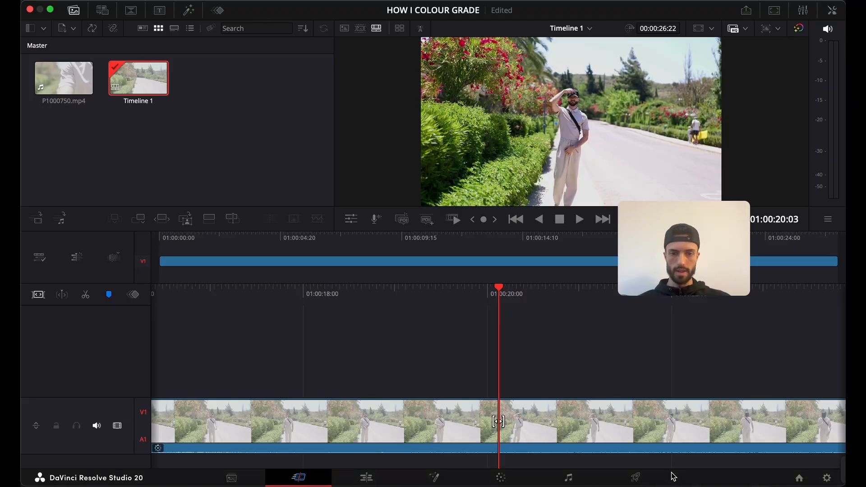
{"action": "left_click", "coordinate": [500, 477]}
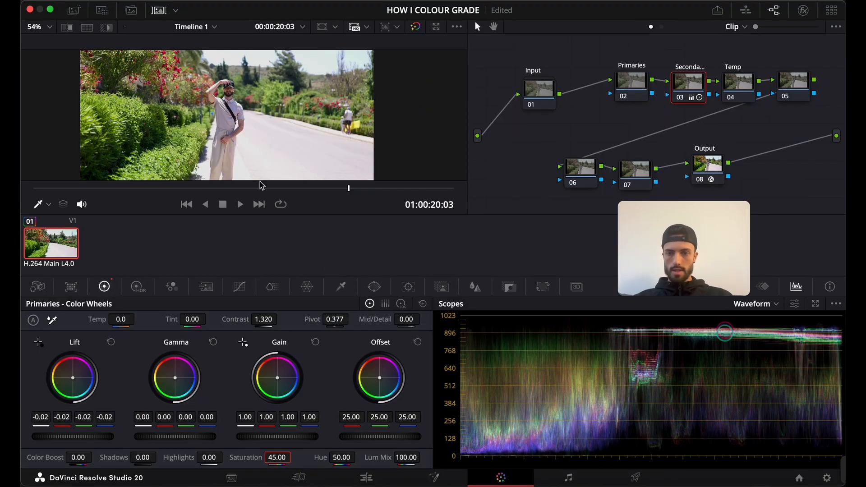
Move the playhead to 01:00:12:13 and set the Temp node's colour temperature to 340.
{"action": "left_click_drag", "start_coordinate": [205, 188], "coordinate": [230, 190]}
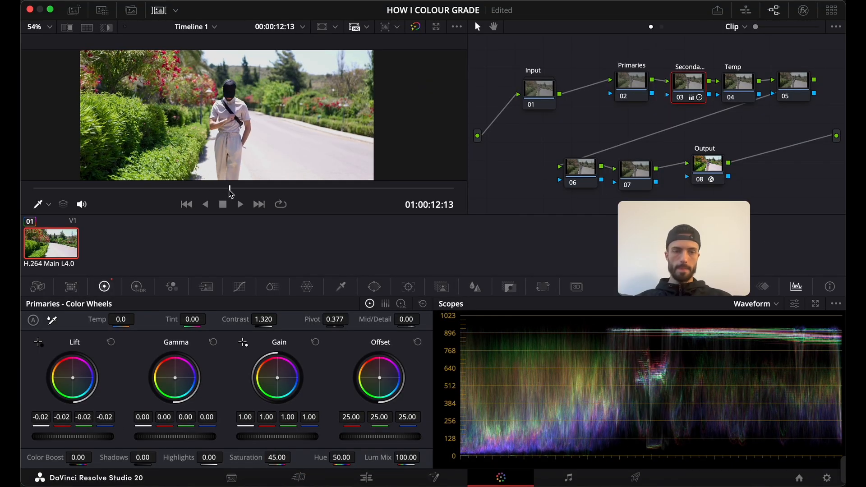
{"action": "left_click", "coordinate": [739, 81]}
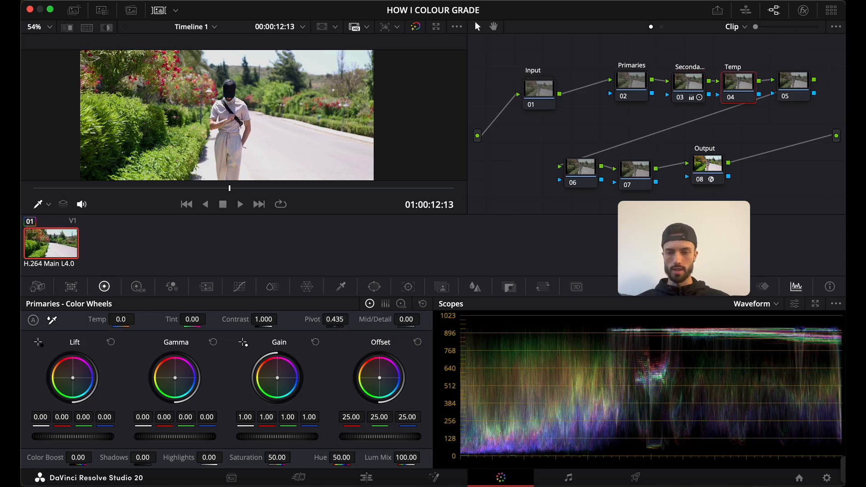
{"action": "left_click_drag", "start_coordinate": [121, 319], "coordinate": [138, 319]}
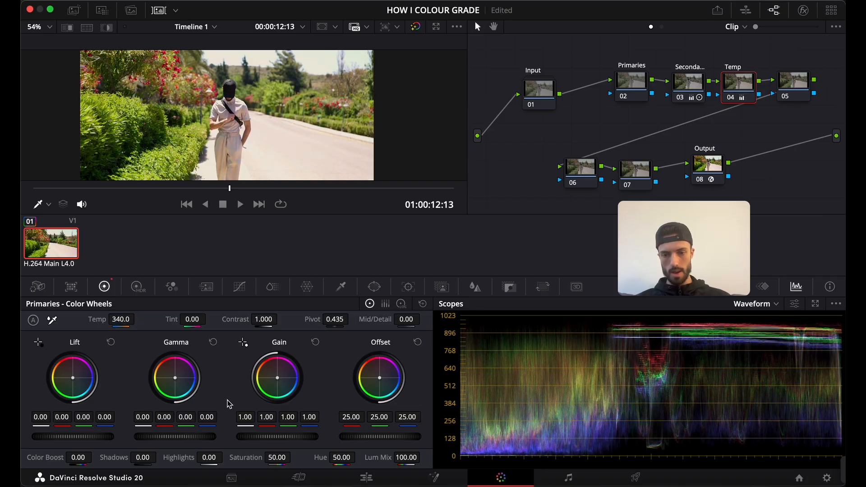
Review the warmer grade full screen from the Cut page and return to the Color page.
{"action": "left_click", "coordinate": [306, 479]}
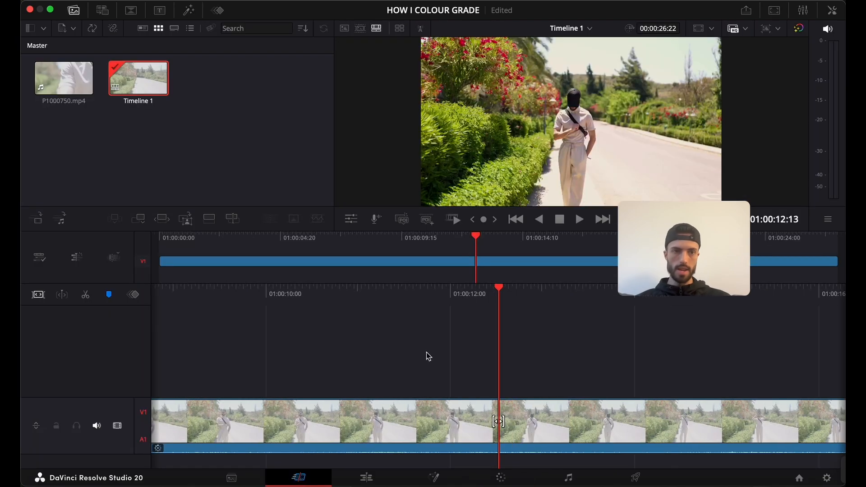
{"action": "left_click", "coordinate": [774, 14]}
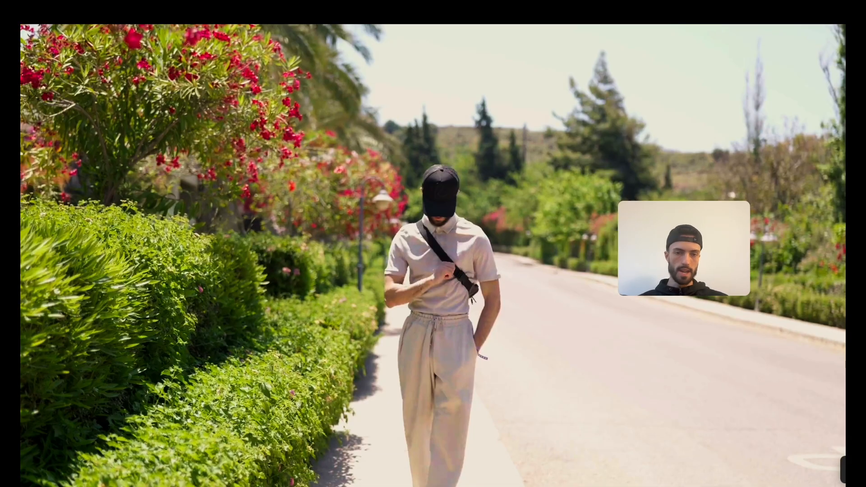
{"action": "left_click", "coordinate": [673, 474]}
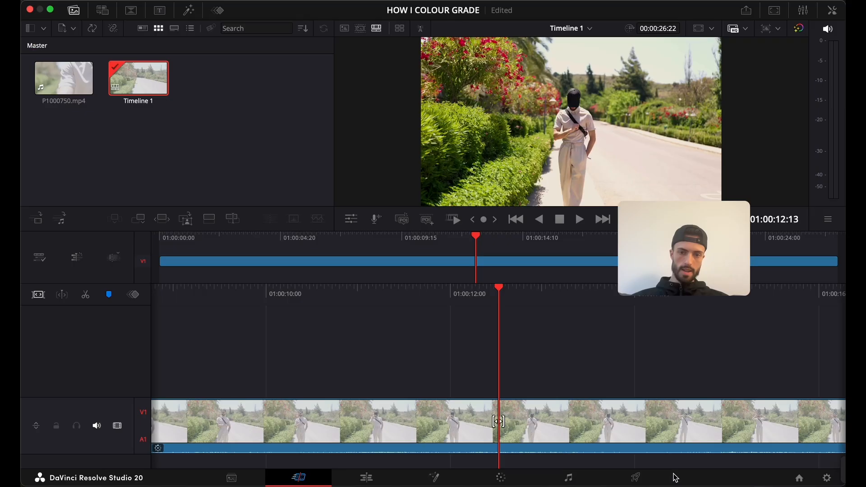
{"action": "left_click", "coordinate": [500, 478]}
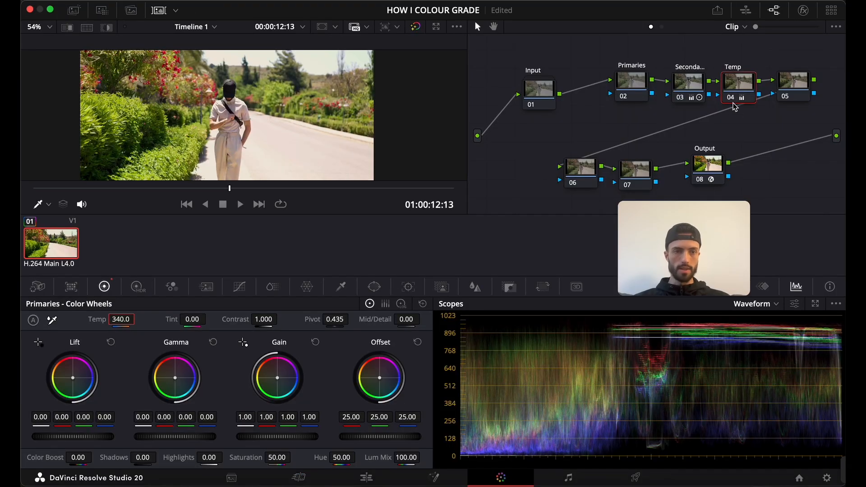
Toggle the Temp node off and on to compare the image, leave it enabled and select node 05.
{"action": "left_click", "coordinate": [731, 99]}
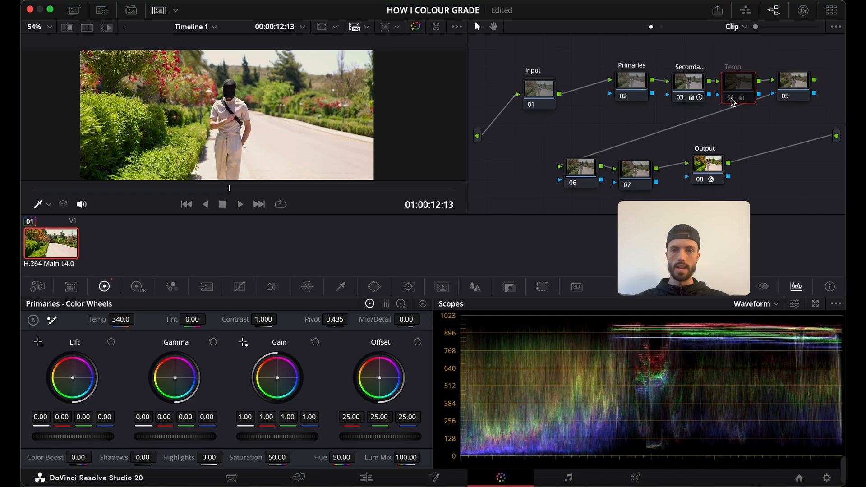
{"action": "left_click", "coordinate": [732, 98]}
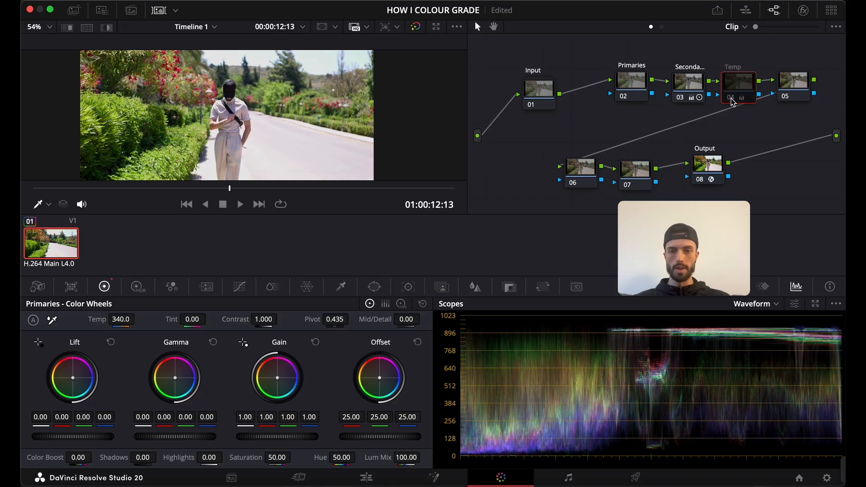
{"action": "left_click", "coordinate": [732, 98]}
{"action": "left_click", "coordinate": [732, 99]}
{"action": "left_click", "coordinate": [732, 99]}
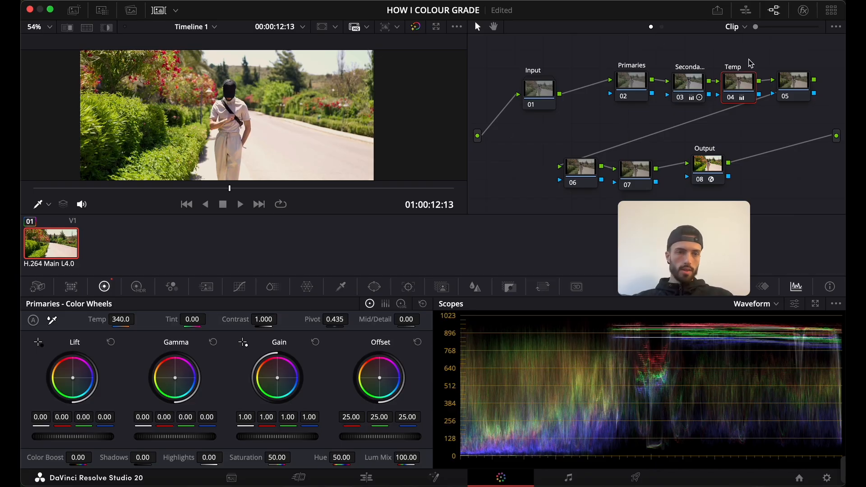
{"action": "left_click", "coordinate": [785, 85]}
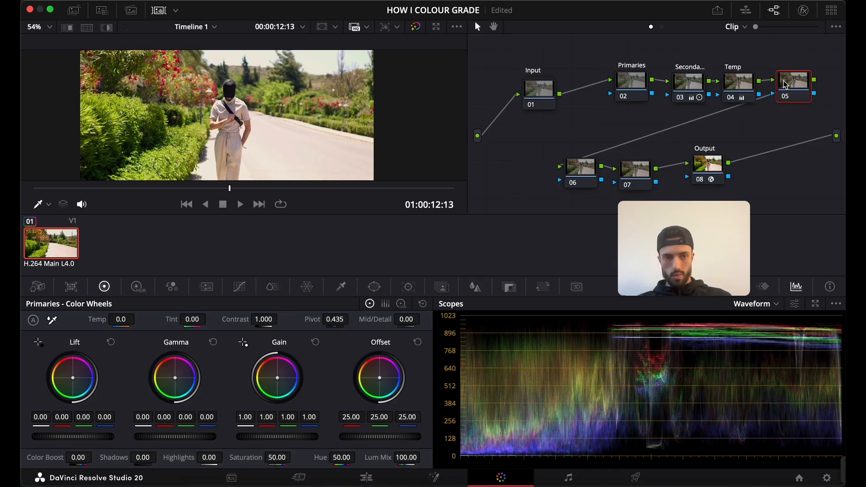
Move node 05 to the start of the lower row and shift node 07 closer to the Output node.
{"action": "left_click_drag", "start_coordinate": [785, 84], "coordinate": [499, 176]}
{"action": "left_click_drag", "start_coordinate": [650, 187], "coordinate": [663, 186]}
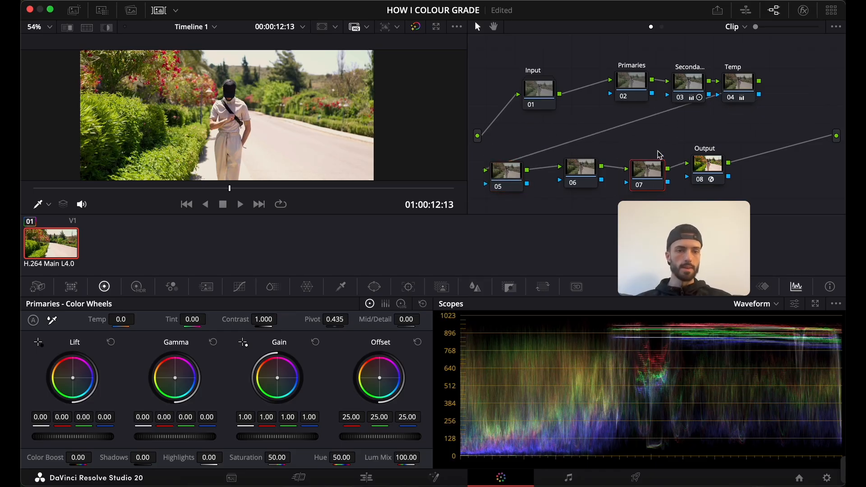
Reset the clip's entire node graph to view the ungraded footage, and undo the reset.
{"action": "right_click", "coordinate": [606, 55]}
{"action": "left_click", "coordinate": [622, 79]}
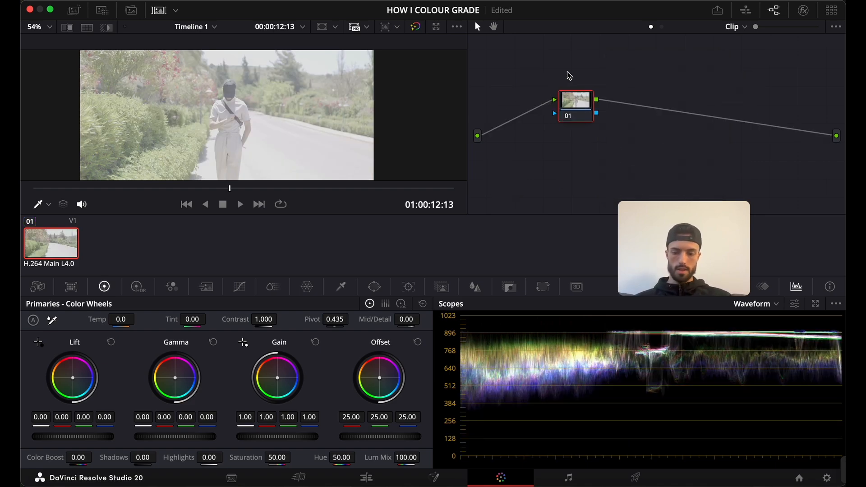
{"action": "key", "text": "super+z"}
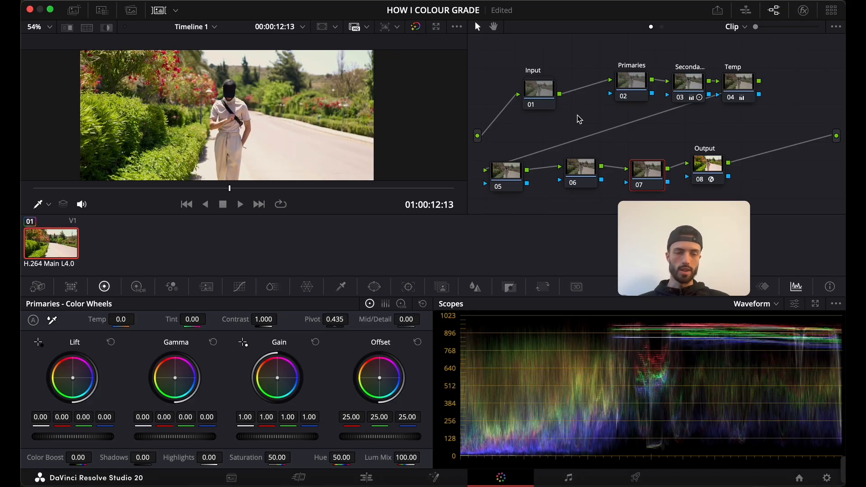
Space node 06 evenly in the lower row and combine the Primaries, Secondary and Temp nodes into one compound node.
{"action": "left_click_drag", "start_coordinate": [587, 154], "coordinate": [577, 155]}
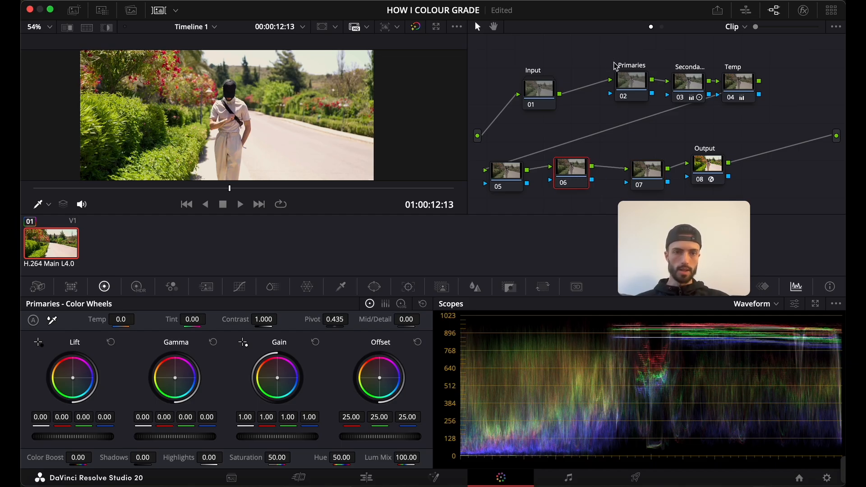
{"action": "left_click_drag", "start_coordinate": [615, 67], "coordinate": [767, 115]}
{"action": "right_click", "coordinate": [732, 92]}
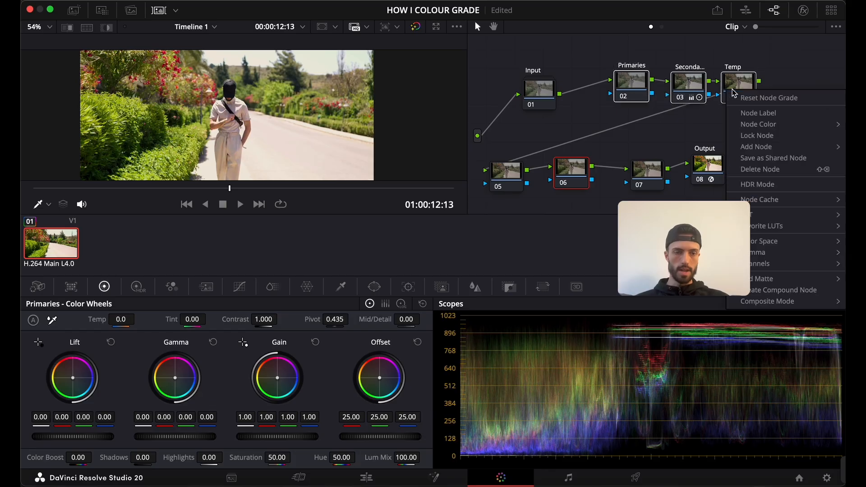
{"action": "left_click", "coordinate": [780, 291]}
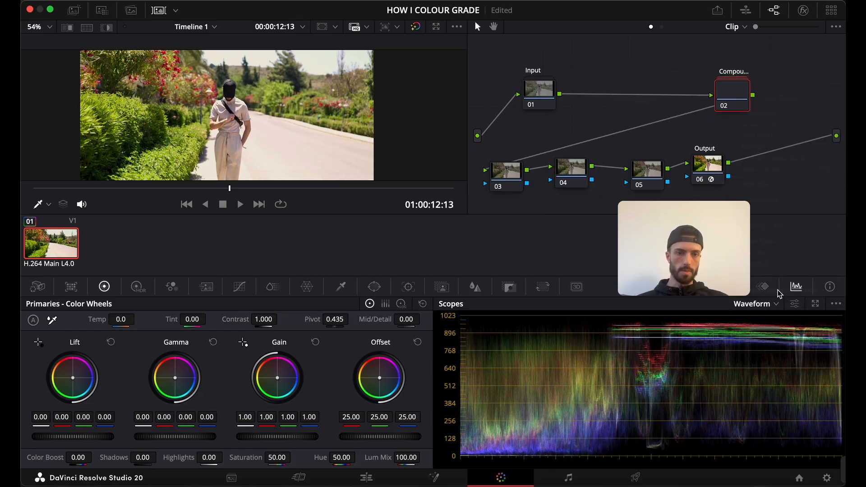
Place the new compound node directly beside the Input node and label it Primary.
{"action": "left_click_drag", "start_coordinate": [727, 95], "coordinate": [596, 106]}
{"action": "right_click", "coordinate": [603, 100]}
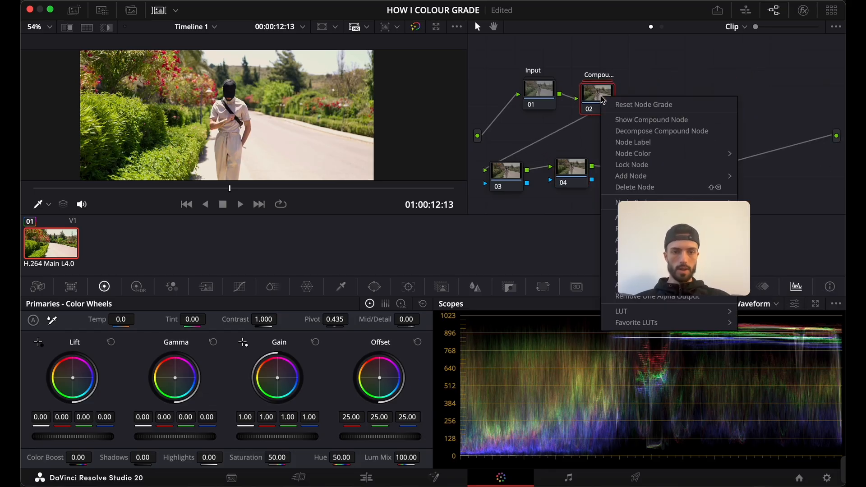
{"action": "left_click", "coordinate": [636, 143]}
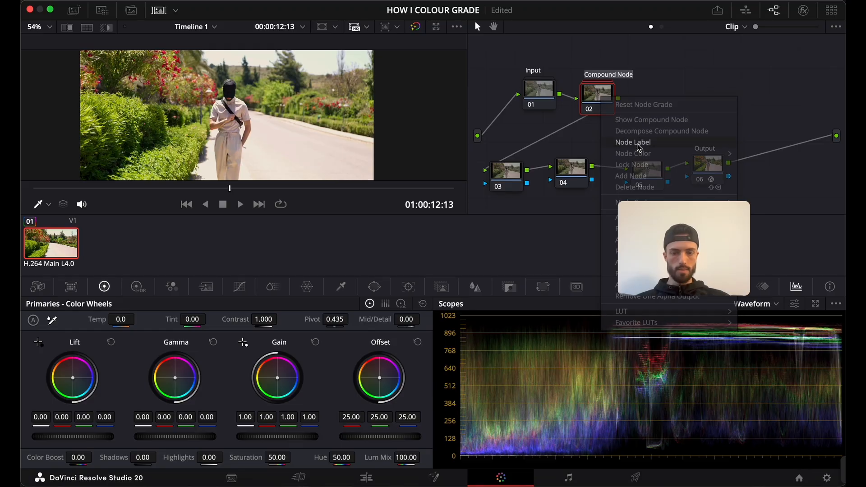
{"action": "type", "text": "Primar"}
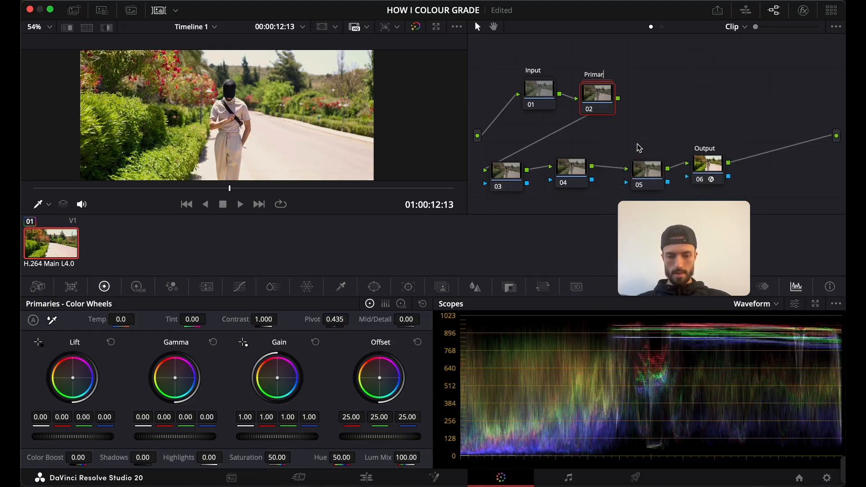
{"action": "type", "text": "y"}
{"action": "key", "text": "Return"}
{"action": "left_click_drag", "start_coordinate": [604, 112], "coordinate": [596, 98]}
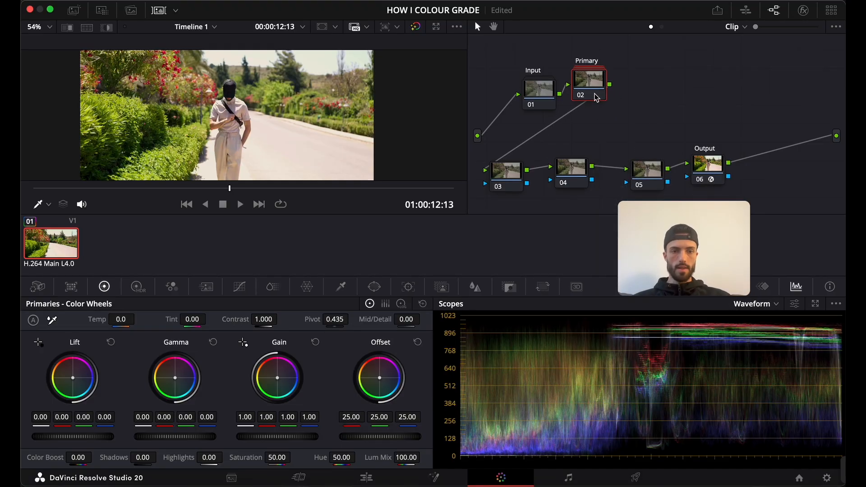
Arrange empty nodes 03, 04 and 05 in a closely spaced upper row following the Primary node.
{"action": "left_click_drag", "start_coordinate": [510, 174], "coordinate": [707, 86]}
{"action": "left_click_drag", "start_coordinate": [575, 174], "coordinate": [766, 95]}
{"action": "left_click_drag", "start_coordinate": [650, 173], "coordinate": [815, 99]}
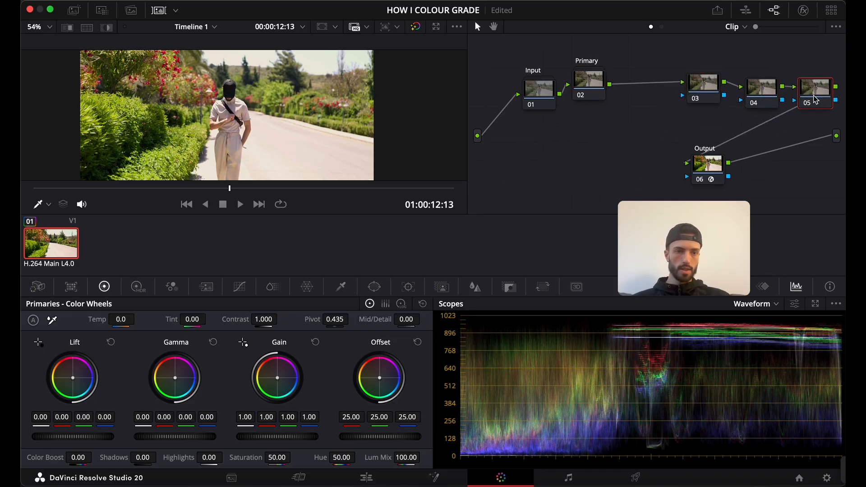
{"action": "left_click_drag", "start_coordinate": [706, 89], "coordinate": [684, 89]}
{"action": "left_click_drag", "start_coordinate": [770, 92], "coordinate": [754, 92]}
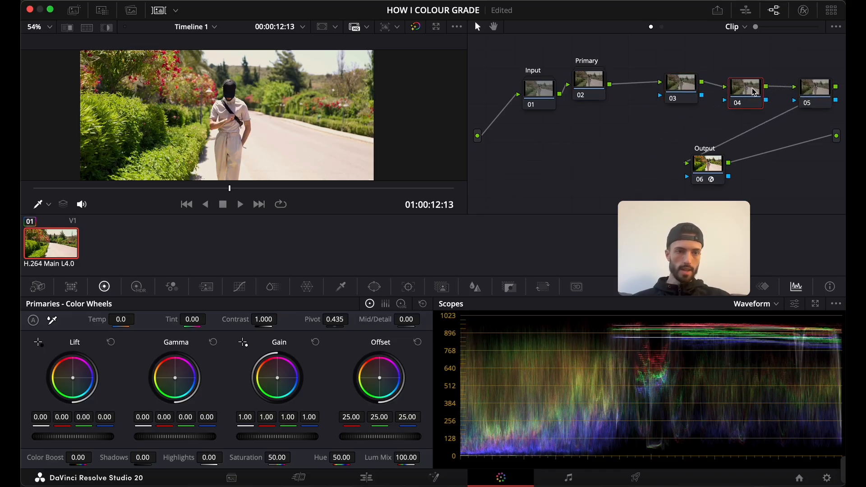
{"action": "left_click_drag", "start_coordinate": [817, 93], "coordinate": [806, 93]}
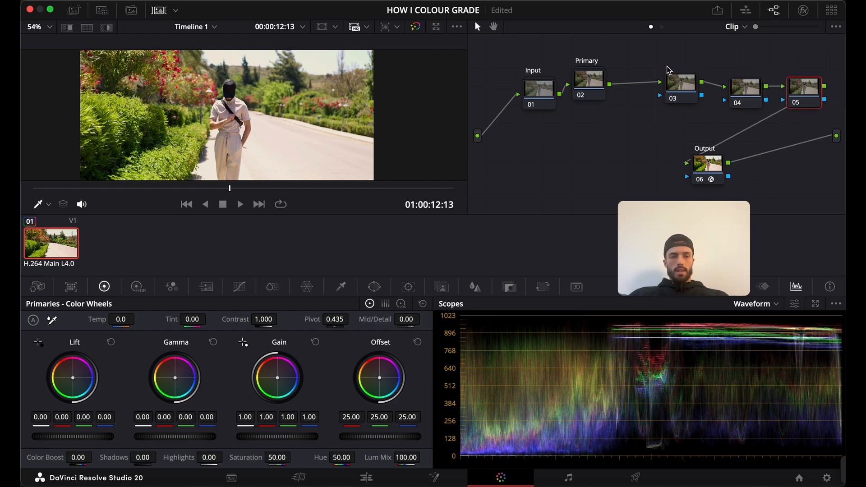
{"action": "left_click_drag", "start_coordinate": [673, 83], "coordinate": [654, 84]}
{"action": "left_click", "coordinate": [744, 97]}
{"action": "left_click_drag", "start_coordinate": [745, 97], "coordinate": [711, 93]}
{"action": "left_click_drag", "start_coordinate": [805, 96], "coordinate": [761, 92]}
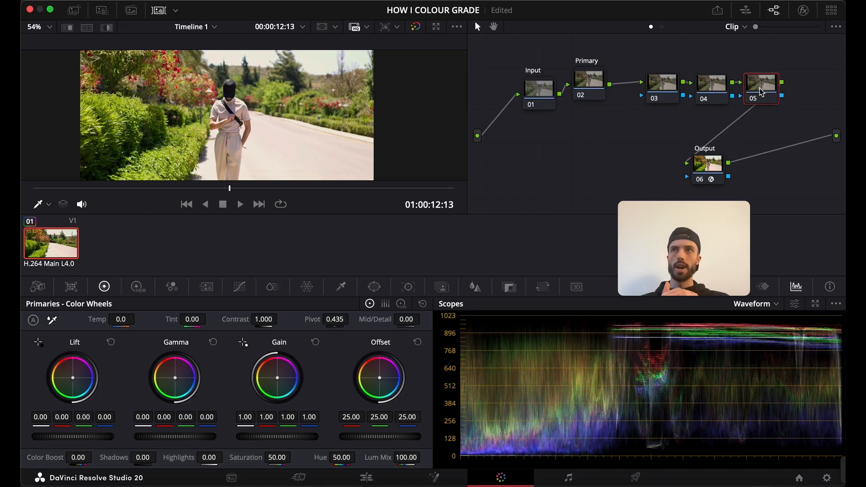
Move node 03 to the lower row below Input and apply the Resolve FX Glow effect to it.
{"action": "left_click", "coordinate": [655, 87]}
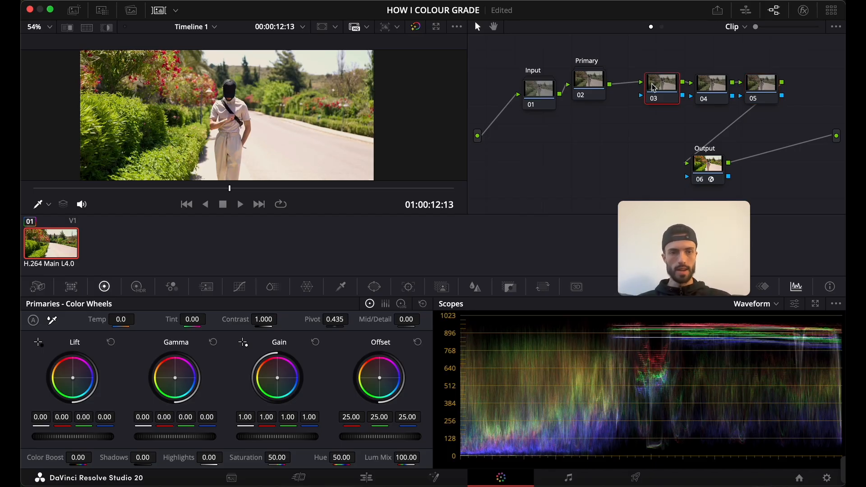
{"action": "left_click_drag", "start_coordinate": [655, 88], "coordinate": [521, 178]}
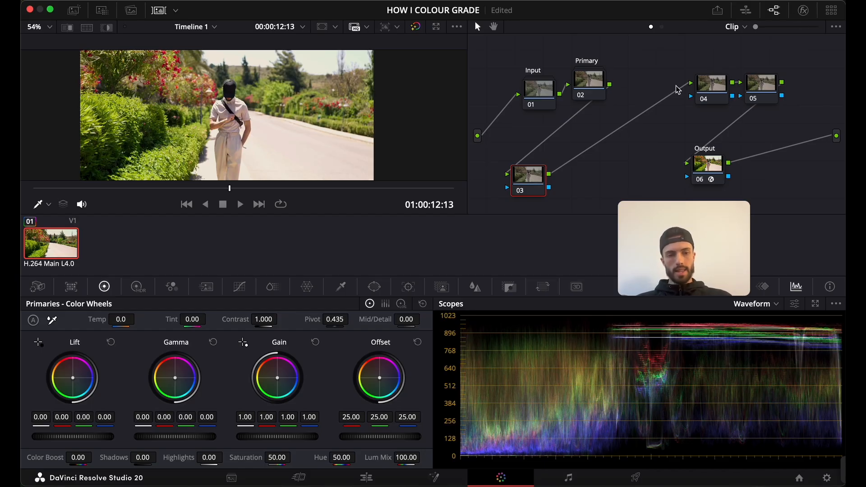
{"action": "left_click", "coordinate": [804, 10]}
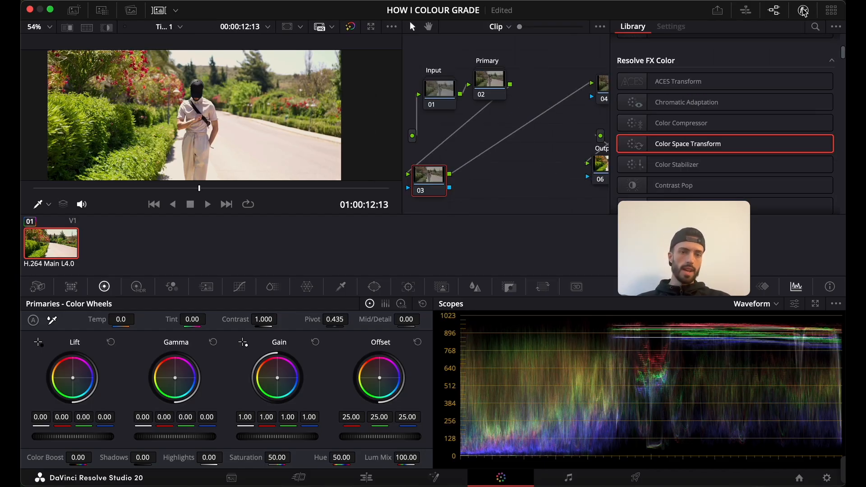
{"action": "scroll", "coordinate": [698, 135], "scroll_direction": "down", "scroll_amount": 10}
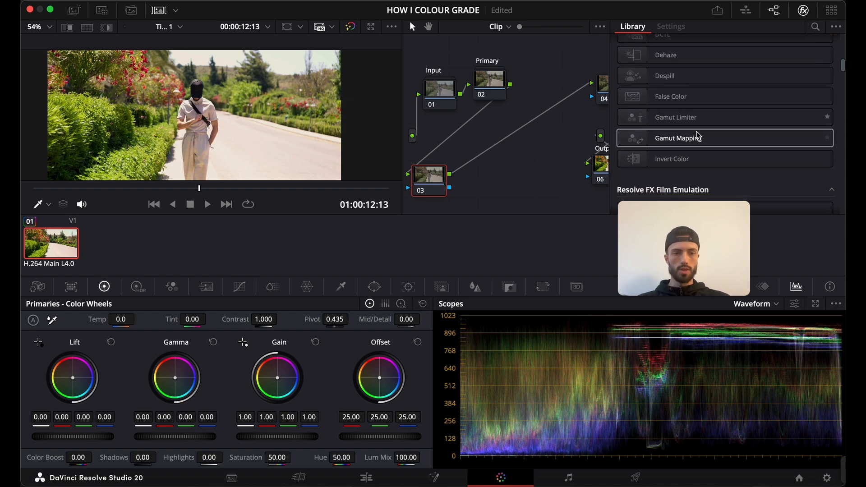
{"action": "scroll", "coordinate": [698, 135], "scroll_direction": "down", "scroll_amount": 12}
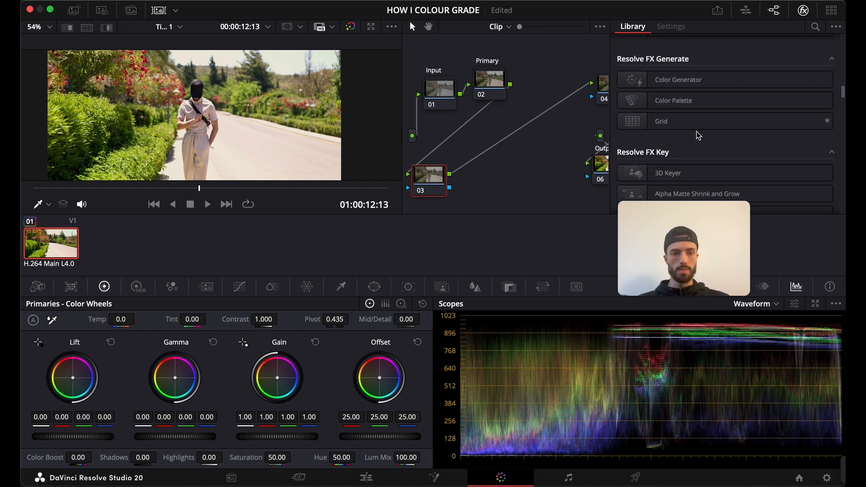
{"action": "scroll", "coordinate": [698, 135], "scroll_direction": "down", "scroll_amount": 4}
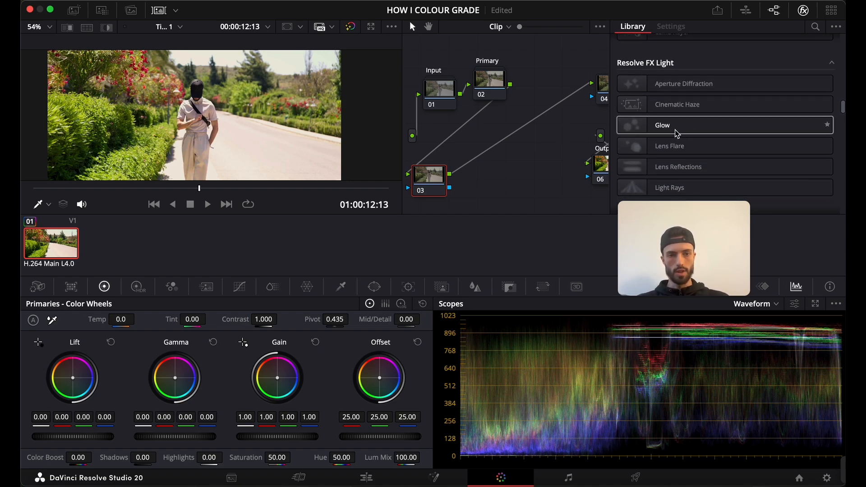
{"action": "left_click_drag", "start_coordinate": [690, 129], "coordinate": [436, 184]}
Set the Glow effect's composite type to Softlight in its advanced controls.
{"action": "scroll", "coordinate": [740, 168], "scroll_direction": "down", "scroll_amount": 6}
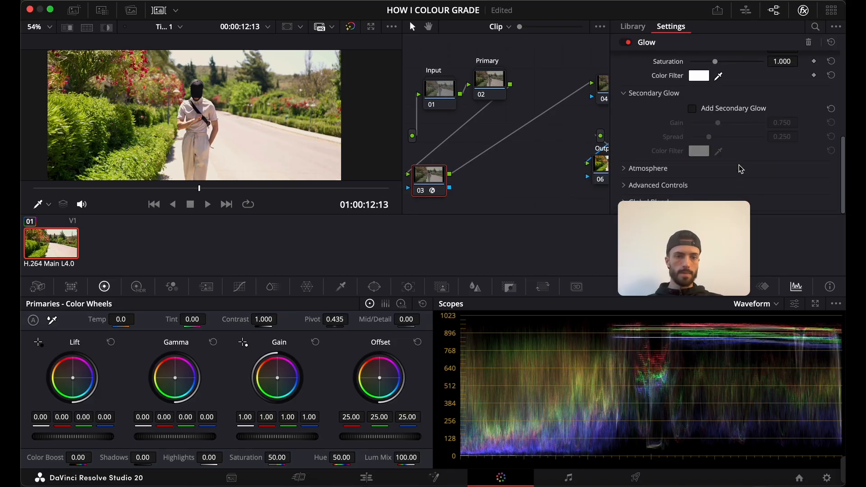
{"action": "scroll", "coordinate": [740, 168], "scroll_direction": "up", "scroll_amount": 6}
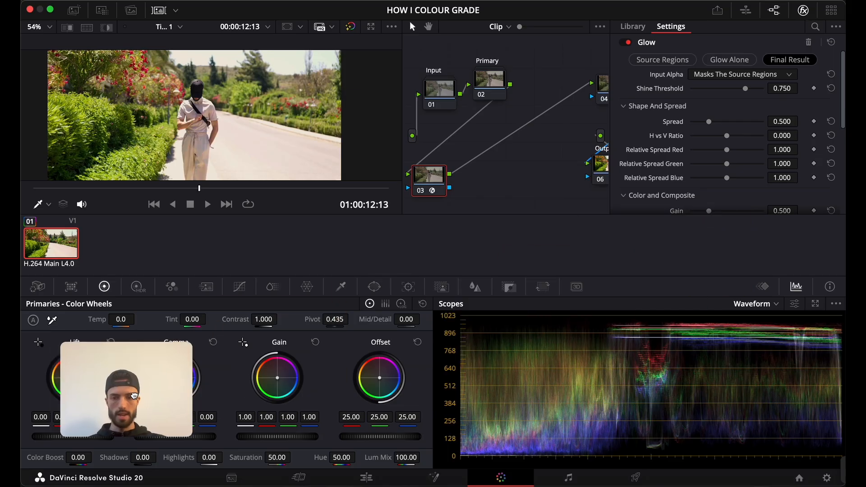
{"action": "scroll", "coordinate": [712, 173], "scroll_direction": "down", "scroll_amount": 5}
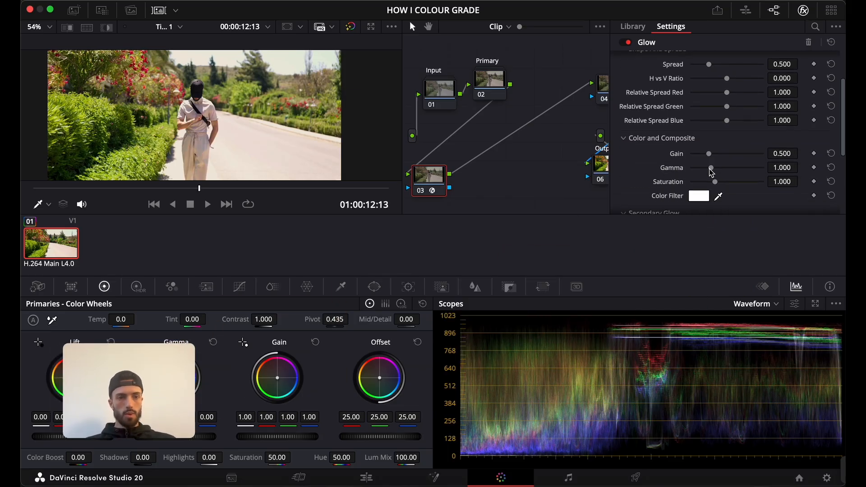
{"action": "scroll", "coordinate": [711, 173], "scroll_direction": "up", "scroll_amount": 2}
{"action": "scroll", "coordinate": [709, 173], "scroll_direction": "down", "scroll_amount": 3}
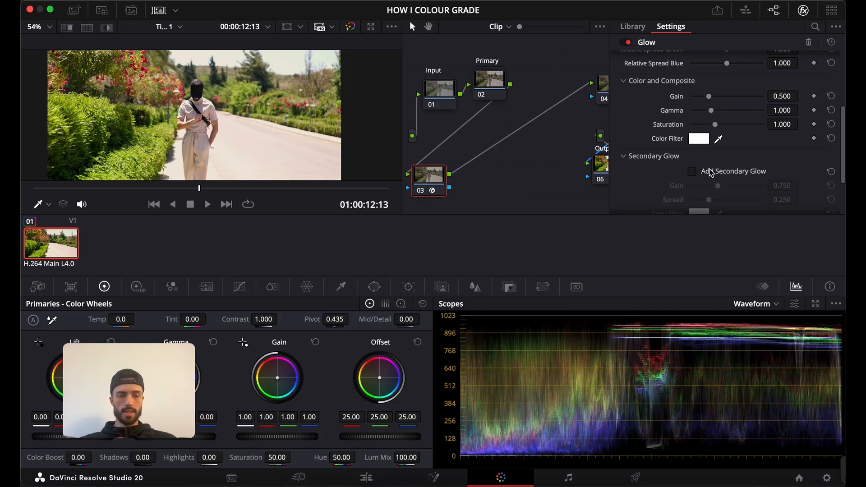
{"action": "left_click", "coordinate": [658, 185]}
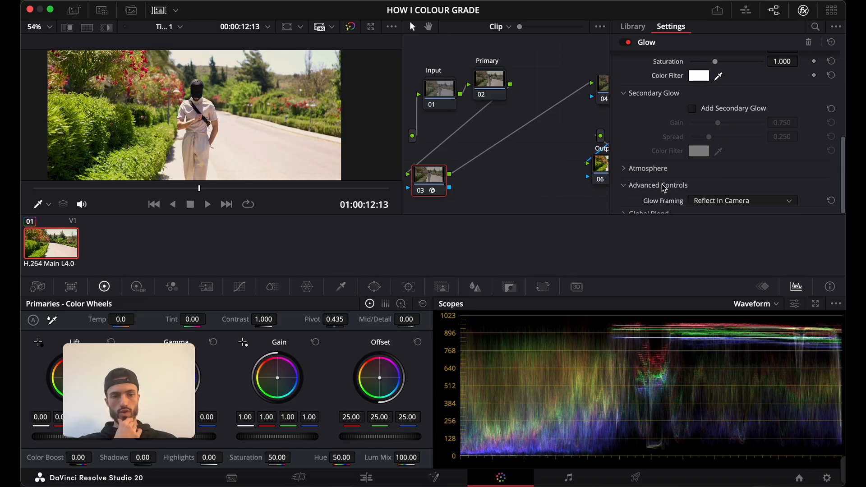
{"action": "scroll", "coordinate": [664, 188], "scroll_direction": "down", "scroll_amount": 3}
{"action": "left_click", "coordinate": [709, 145]}
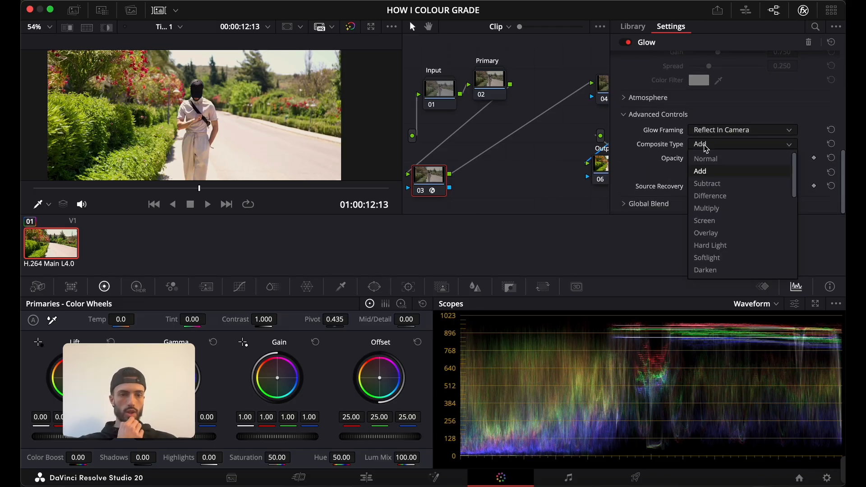
{"action": "left_click", "coordinate": [709, 258]}
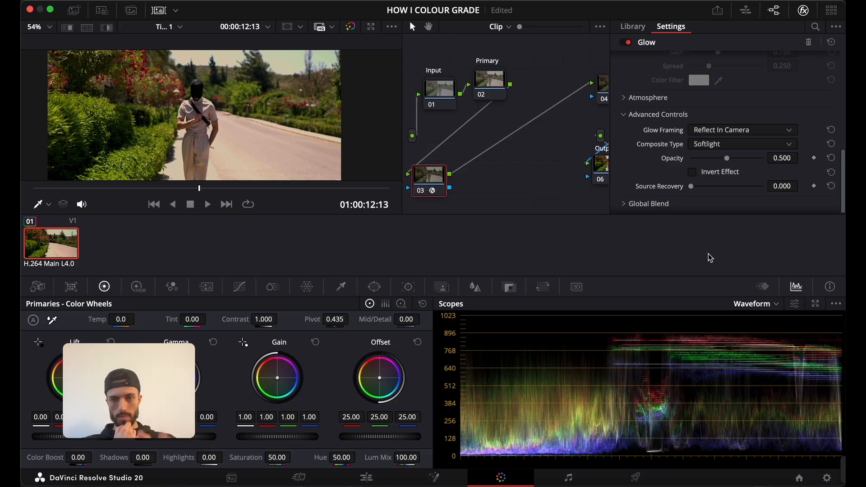
Toggle Glow node 03 off and on to compare the image, leaving it enabled.
{"action": "left_click", "coordinate": [420, 191]}
{"action": "left_click", "coordinate": [420, 191]}
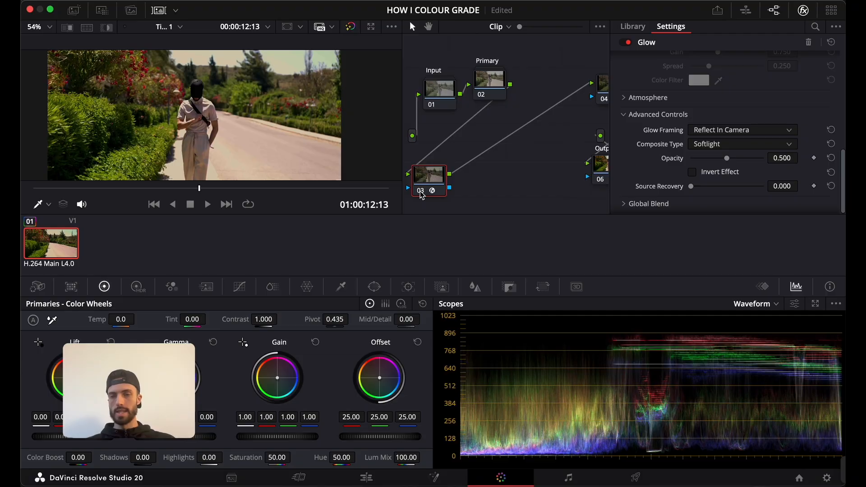
{"action": "left_click", "coordinate": [420, 190]}
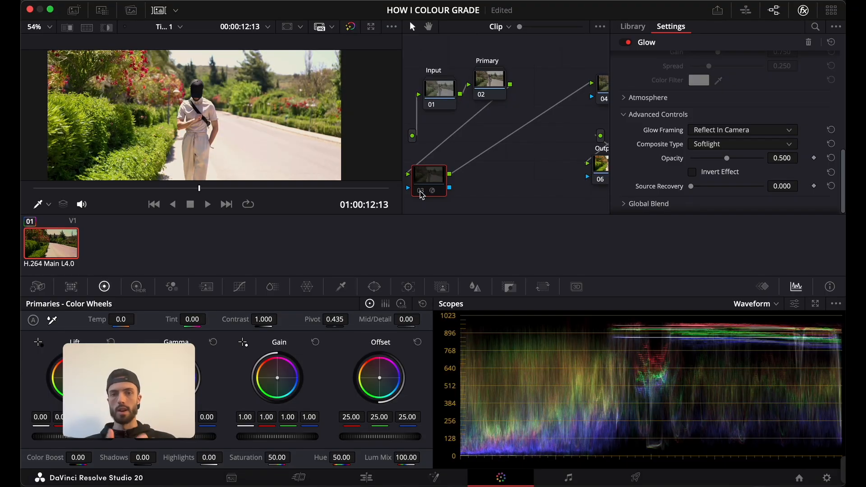
{"action": "left_click", "coordinate": [420, 190]}
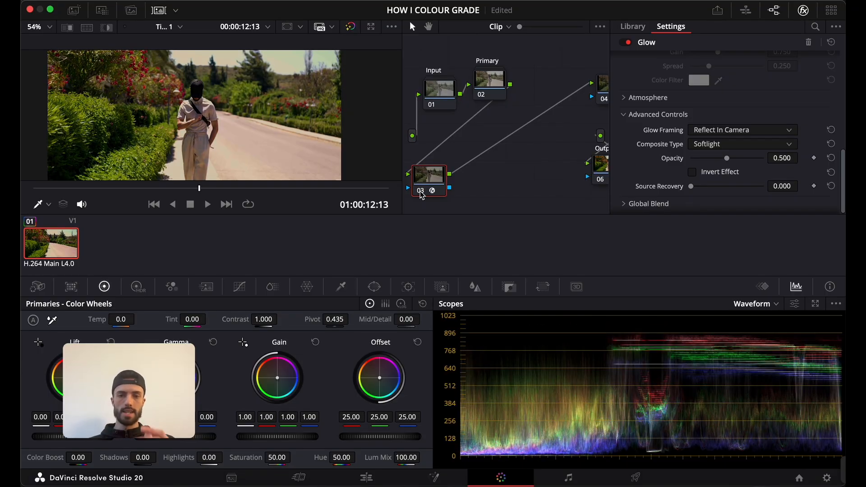
{"action": "left_click", "coordinate": [420, 191]}
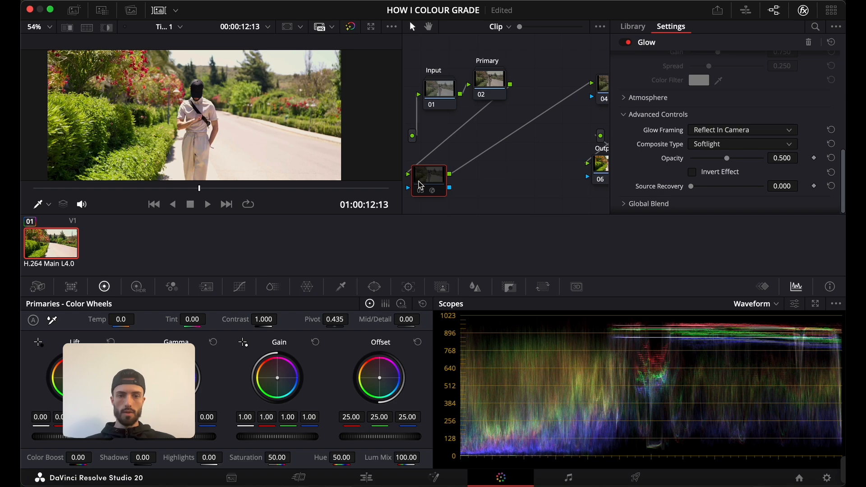
{"action": "left_click", "coordinate": [418, 193]}
Lower the Glow effect's global blend to 0.574.
{"action": "scroll", "coordinate": [718, 191], "scroll_direction": "down", "scroll_amount": 1}
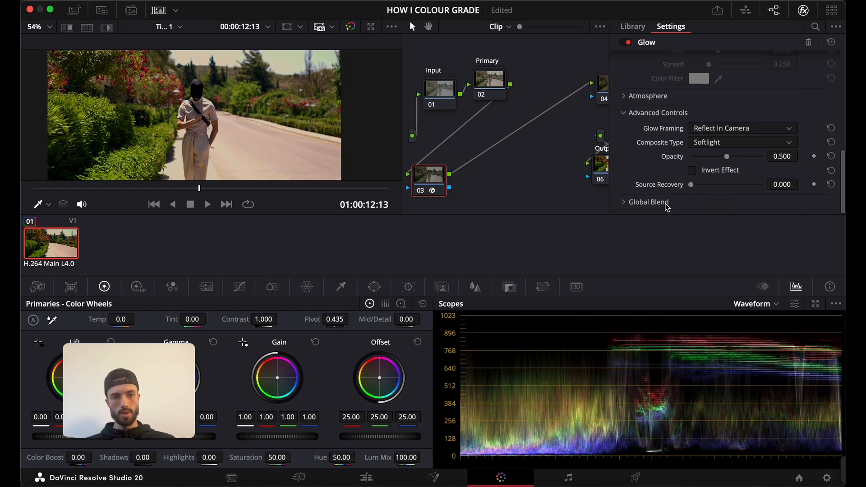
{"action": "left_click", "coordinate": [648, 202]}
{"action": "scroll", "coordinate": [667, 207], "scroll_direction": "down", "scroll_amount": 1}
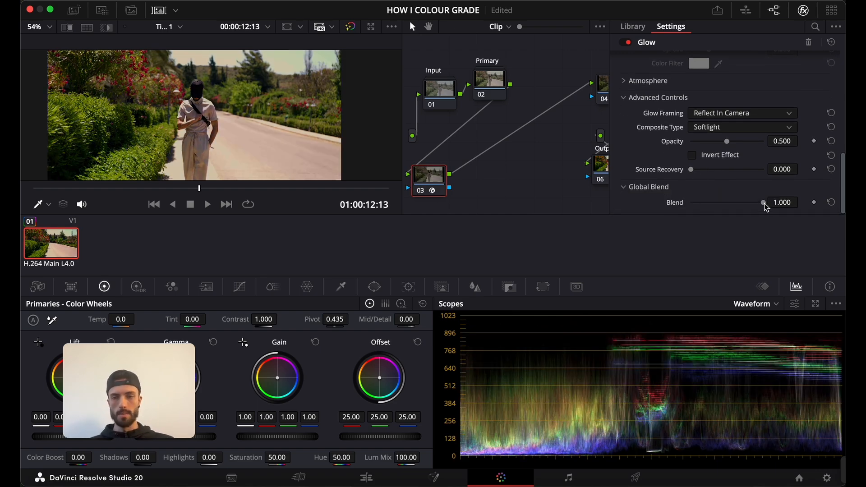
{"action": "left_click_drag", "start_coordinate": [764, 204], "coordinate": [733, 217]}
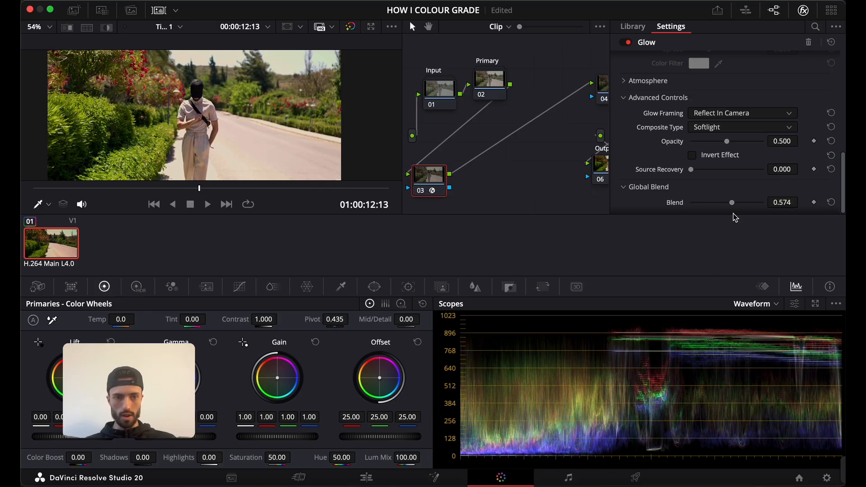
{"action": "scroll", "coordinate": [732, 163], "scroll_direction": "up", "scroll_amount": 8}
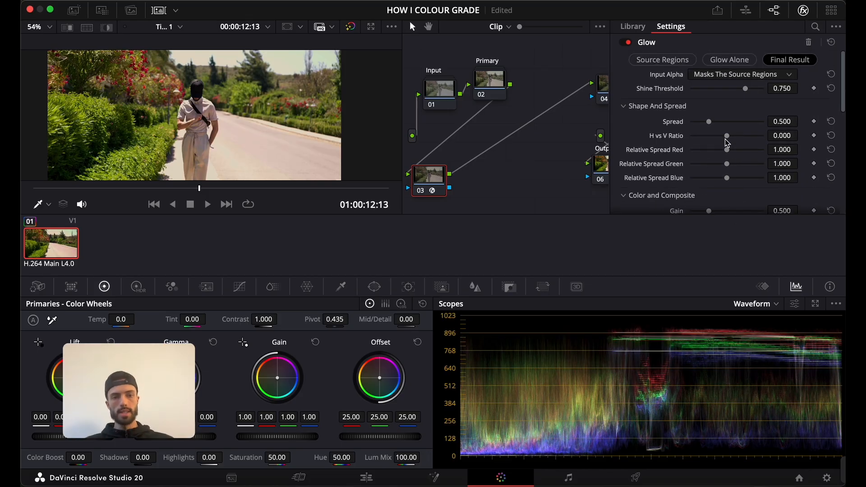
Close the Glow effect settings, label node 03 as GLOW and shift it slightly lower in the node graph.
{"action": "scroll", "coordinate": [727, 143], "scroll_direction": "down", "scroll_amount": 5}
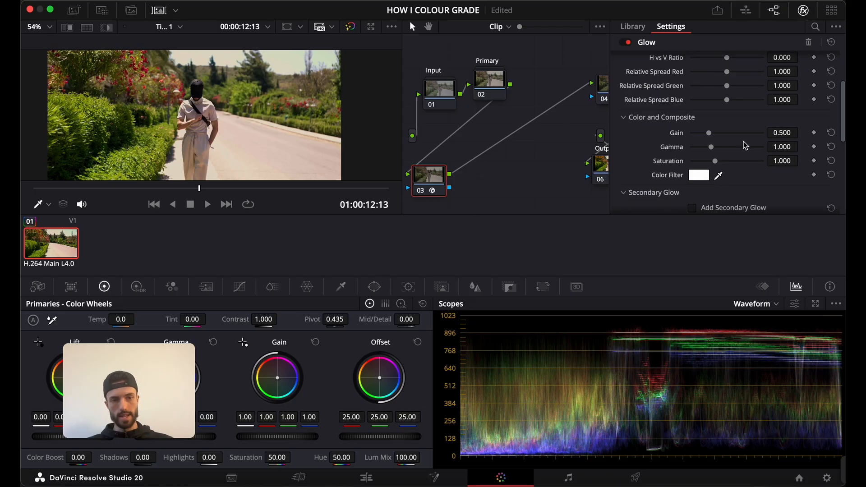
{"action": "scroll", "coordinate": [745, 145], "scroll_direction": "up", "scroll_amount": 5}
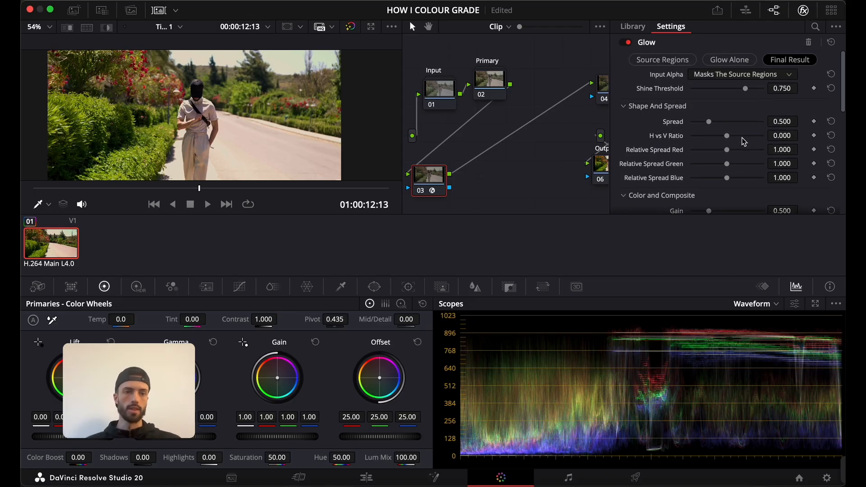
{"action": "left_click", "coordinate": [805, 12]}
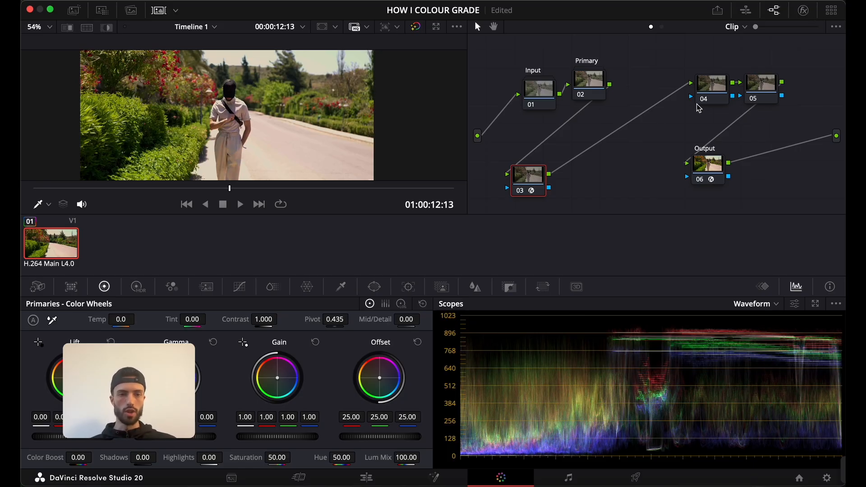
{"action": "right_click", "coordinate": [527, 169]}
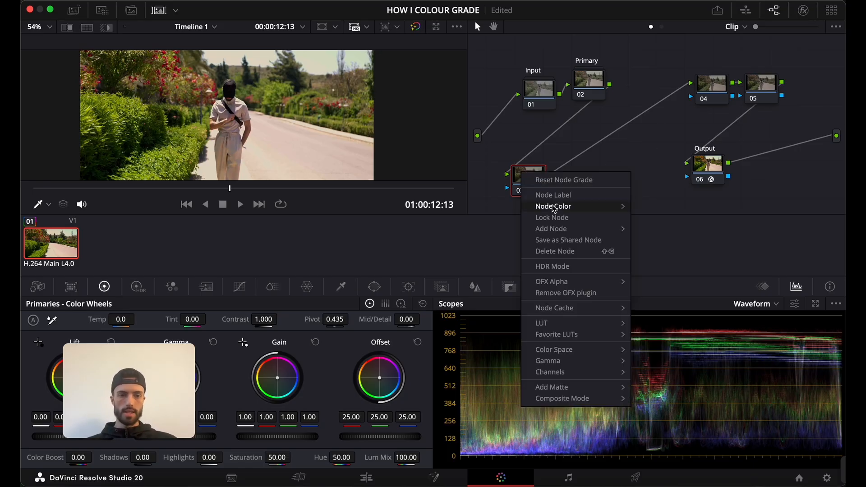
{"action": "left_click", "coordinate": [559, 197]}
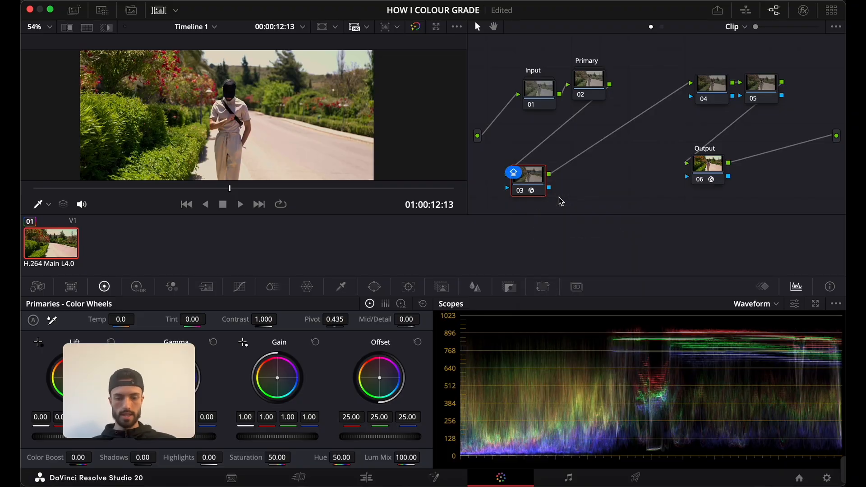
{"action": "type", "text": "GLOW"}
{"action": "key", "text": "Return"}
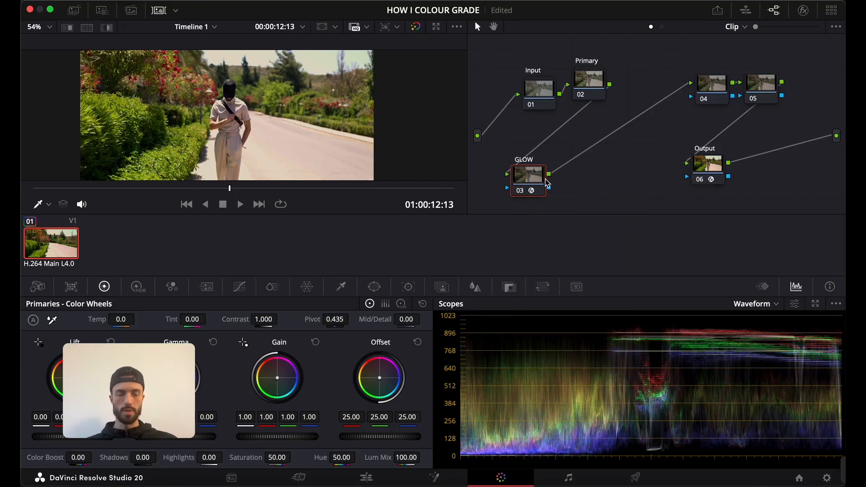
{"action": "left_click_drag", "start_coordinate": [523, 180], "coordinate": [522, 187]}
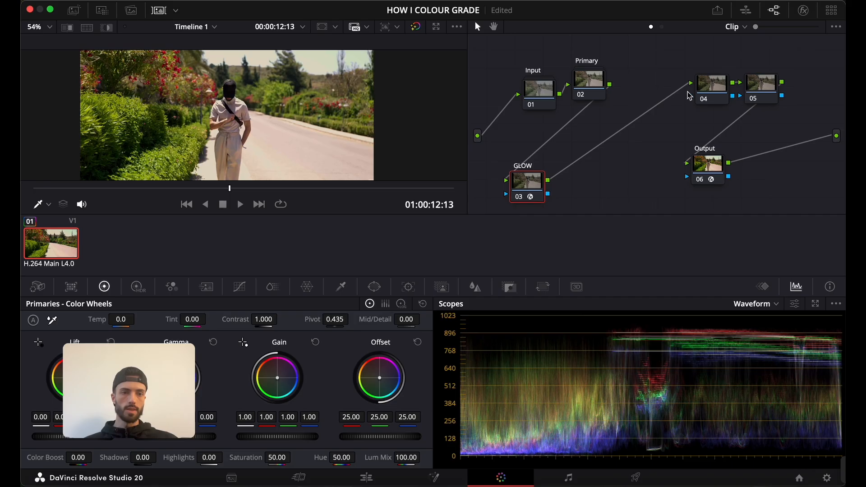
Open the Input and Primary compound nodes in turn to review the corrections inside, returning to the main node graph.
{"action": "double_click", "coordinate": [550, 84]}
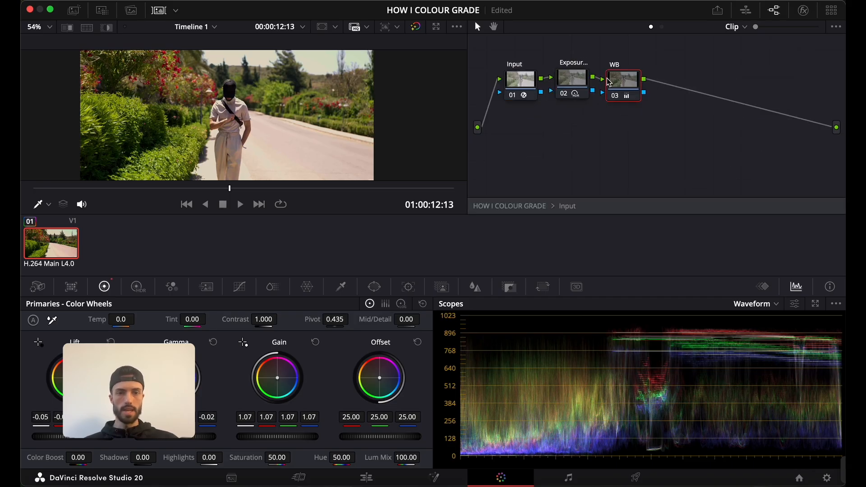
{"action": "left_click", "coordinate": [619, 89]}
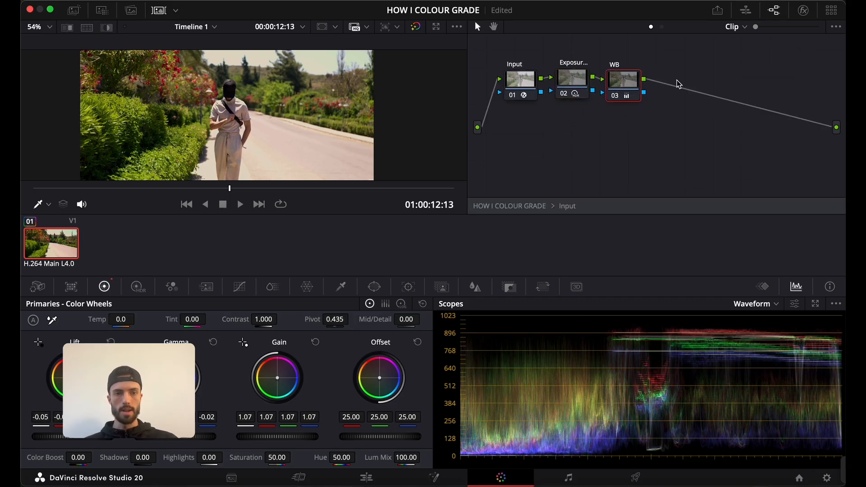
{"action": "right_click", "coordinate": [707, 62]}
{"action": "left_click", "coordinate": [717, 66]}
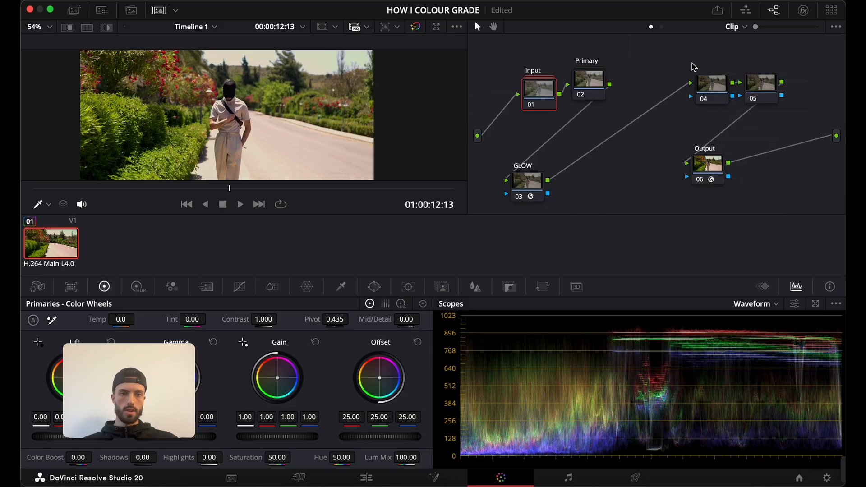
{"action": "double_click", "coordinate": [586, 81]}
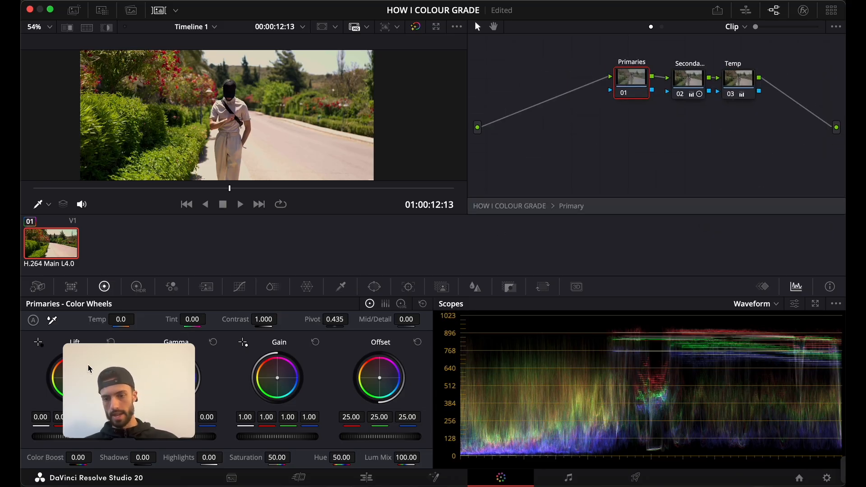
{"action": "left_click", "coordinate": [688, 79]}
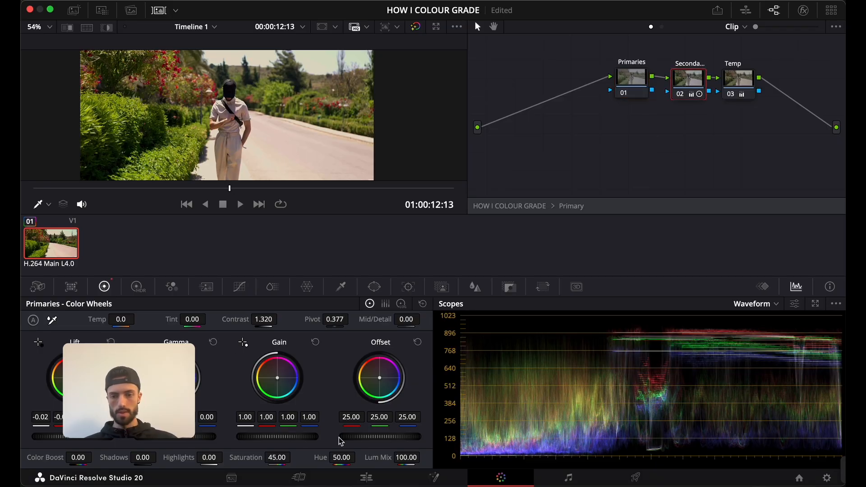
{"action": "left_click", "coordinate": [753, 86]}
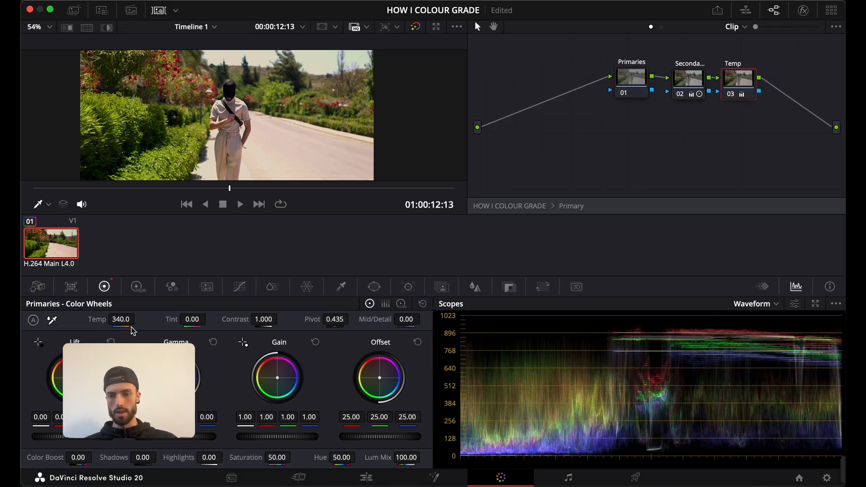
{"action": "right_click", "coordinate": [639, 135]}
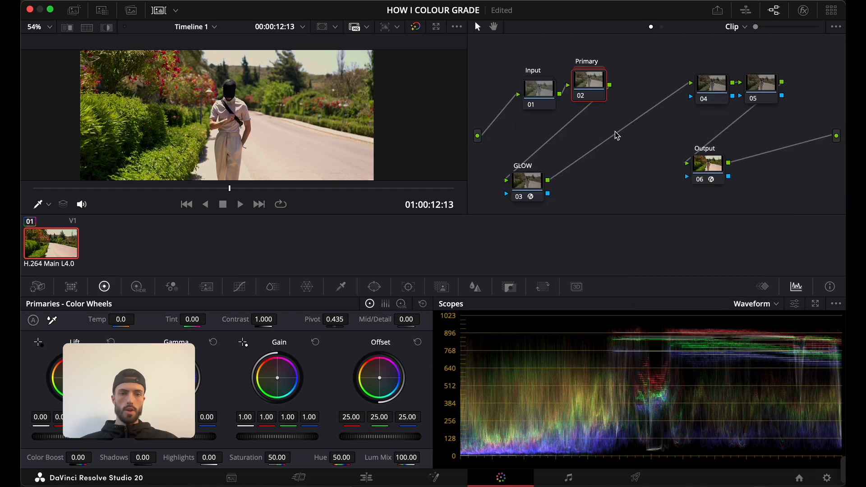
Tidy the node graph by shifting the Output node slightly sideways and placing the GLOW node directly below Primary.
{"action": "left_click_drag", "start_coordinate": [706, 165], "coordinate": [722, 167]}
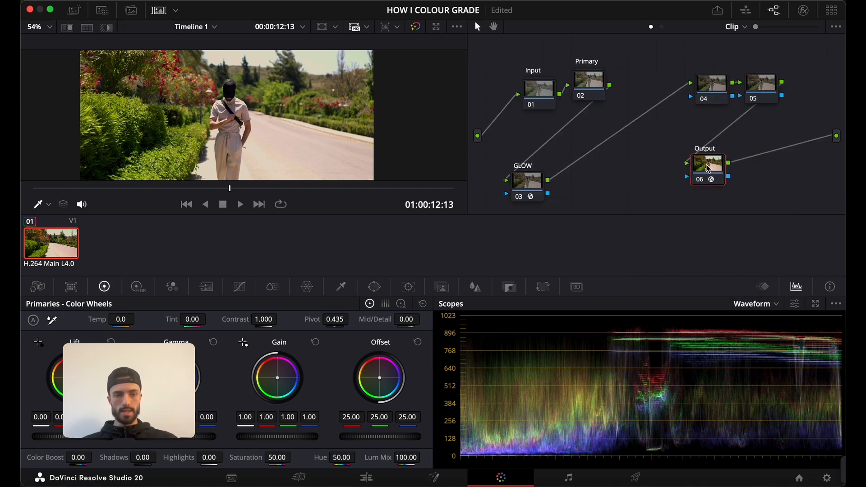
{"action": "left_click_drag", "start_coordinate": [526, 178], "coordinate": [588, 176]}
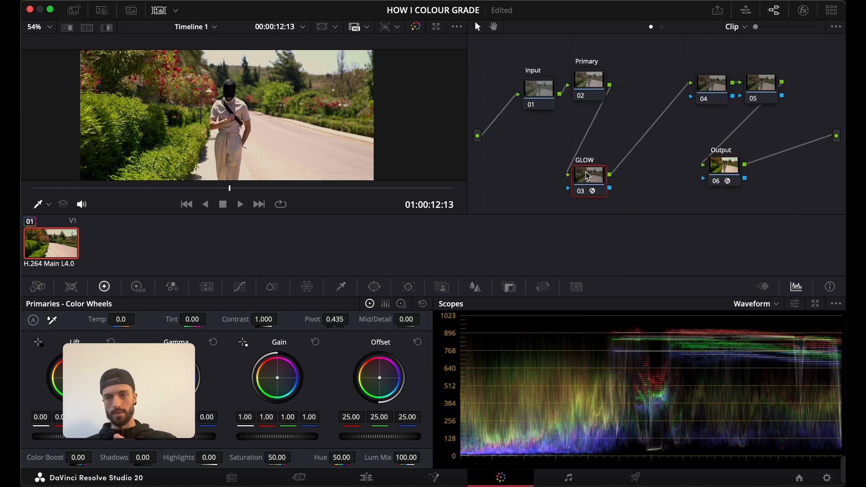
Raise the master gamma of the Primaries node inside the Primary compound node to 0.02 and save the project.
{"action": "double_click", "coordinate": [588, 81]}
{"action": "left_click", "coordinate": [645, 80]}
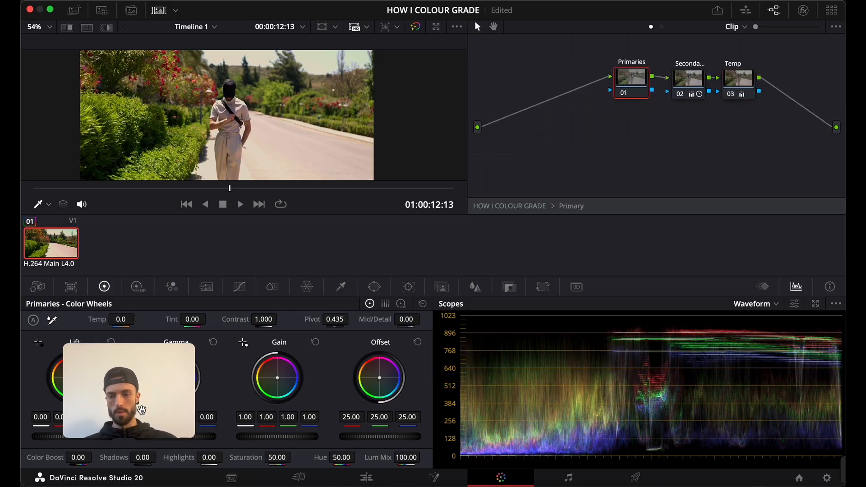
{"action": "left_click_drag", "start_coordinate": [141, 411], "coordinate": [652, 239]}
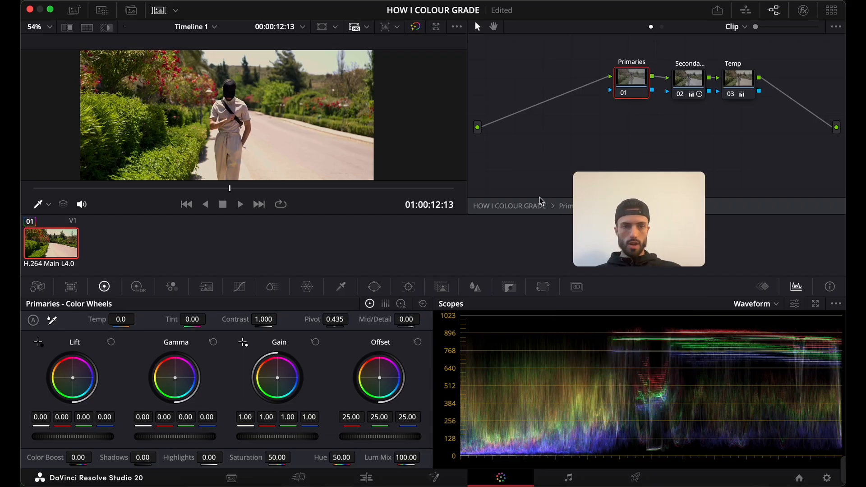
{"action": "left_click", "coordinate": [685, 82]}
{"action": "left_click", "coordinate": [628, 82]}
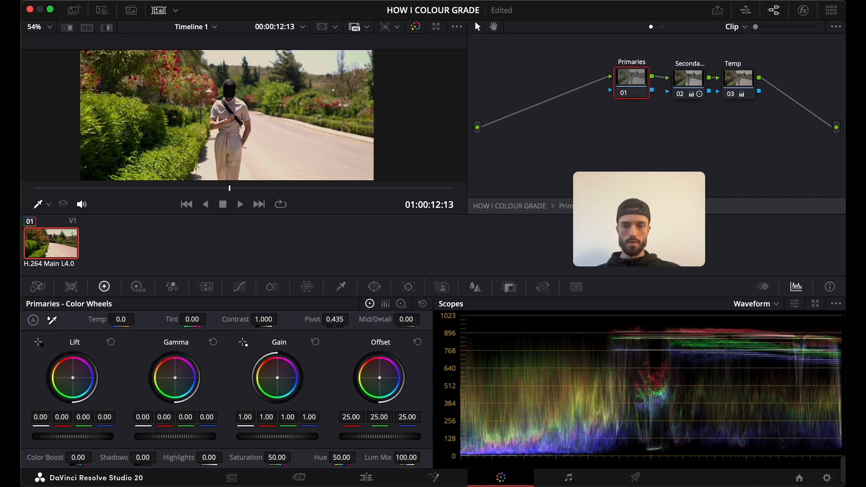
{"action": "left_click_drag", "start_coordinate": [175, 436], "coordinate": [183, 437]}
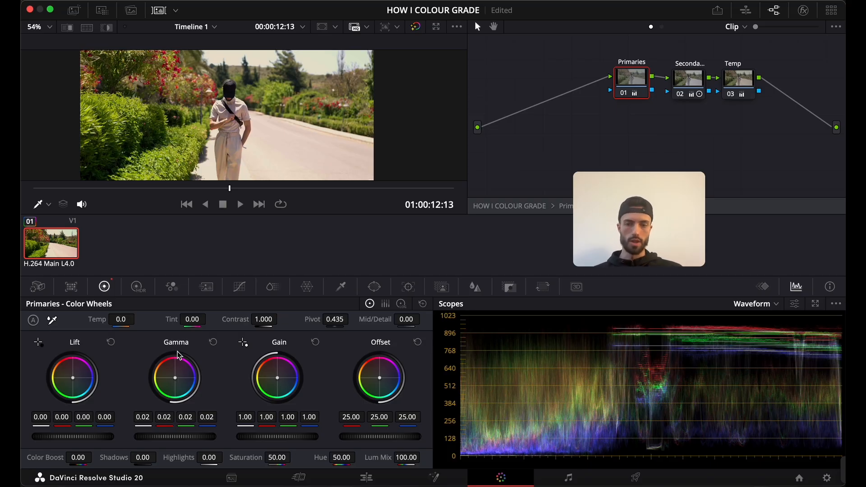
{"action": "key", "text": "super+s"}
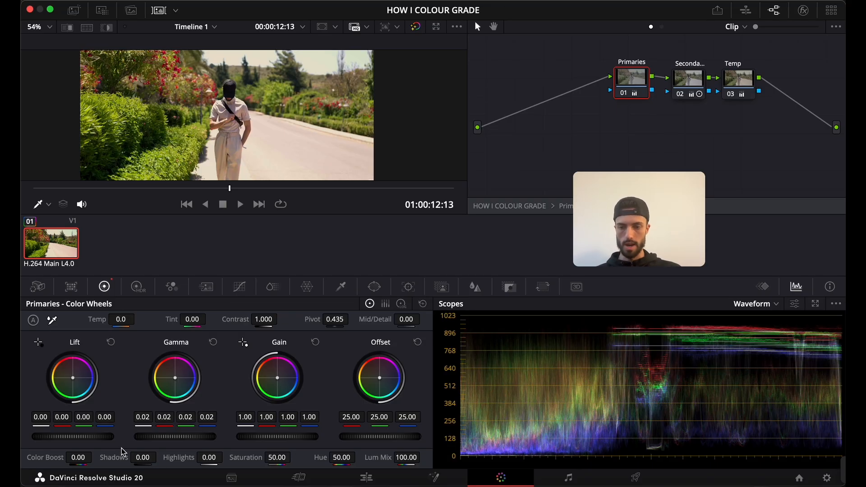
Fine-tune the Primaries node's lift and gamma and raise its master gain to 1.01.
{"action": "left_click_drag", "start_coordinate": [77, 437], "coordinate": [76, 438]}
{"action": "left_click_drag", "start_coordinate": [144, 436], "coordinate": [147, 437]}
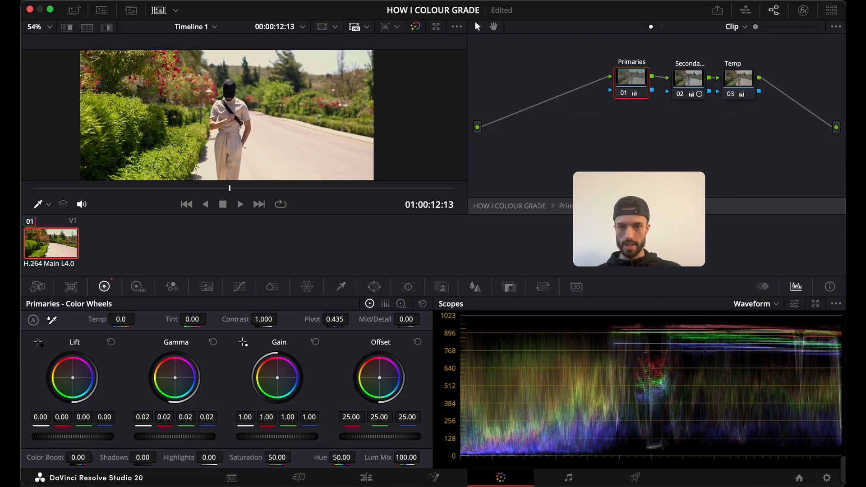
{"action": "left_click_drag", "start_coordinate": [252, 438], "coordinate": [254, 438]}
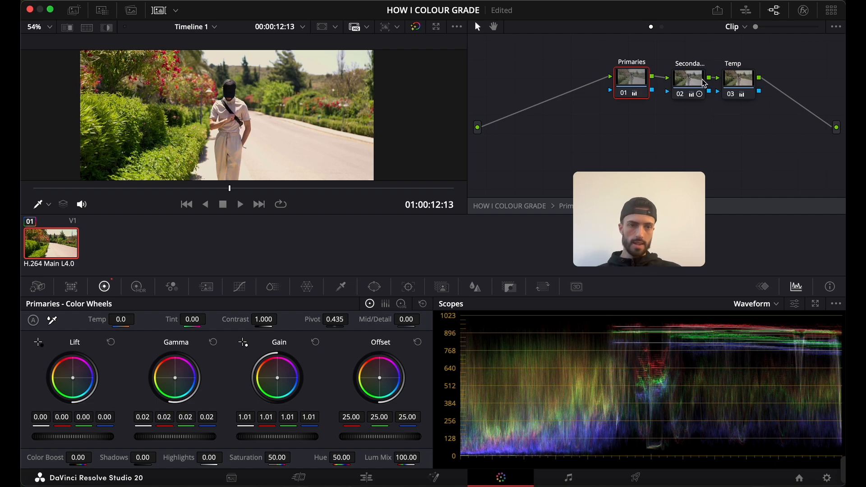
Lower the Secondary node's saturation to 44 and raise its contrast to 1.408.
{"action": "left_click", "coordinate": [690, 81]}
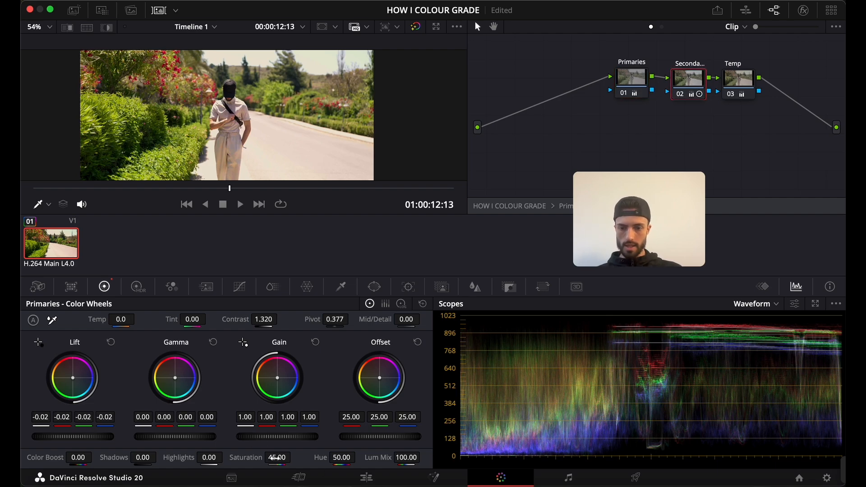
{"action": "left_click_drag", "start_coordinate": [277, 457], "coordinate": [275, 457]}
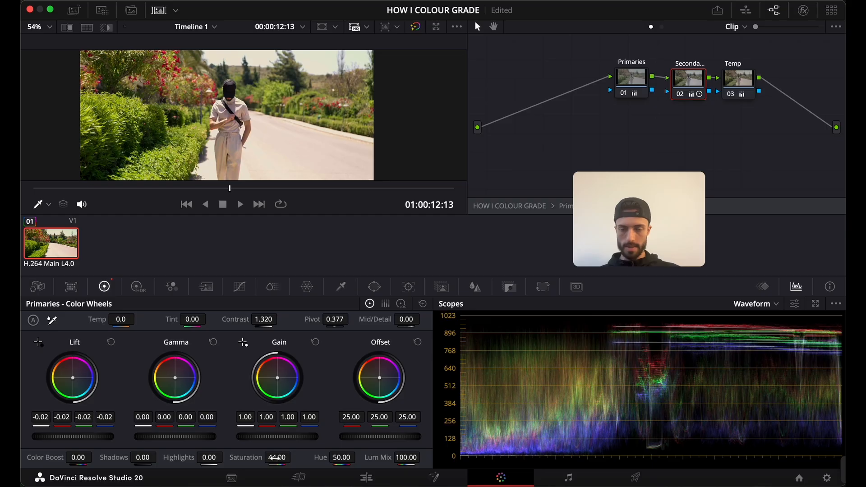
{"action": "left_click_drag", "start_coordinate": [257, 313], "coordinate": [284, 318]}
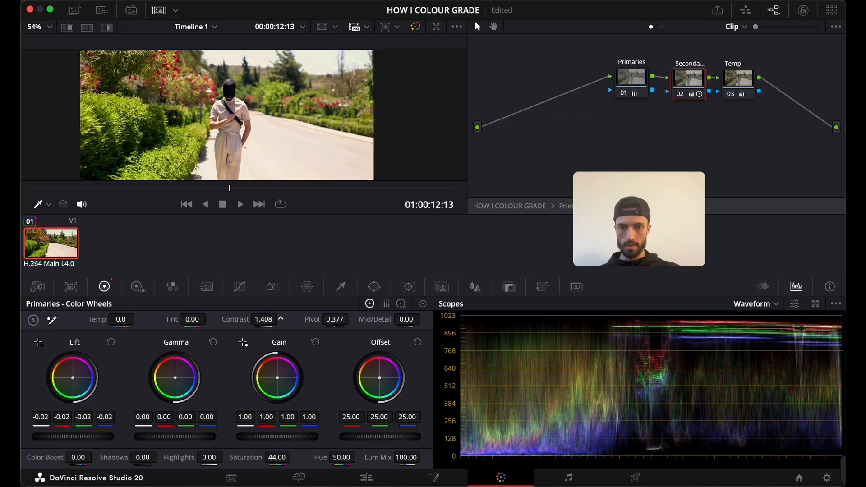
Play the graded clip full screen from the Cut page to review it, and return to the Color page.
{"action": "key", "text": "shift+4"}
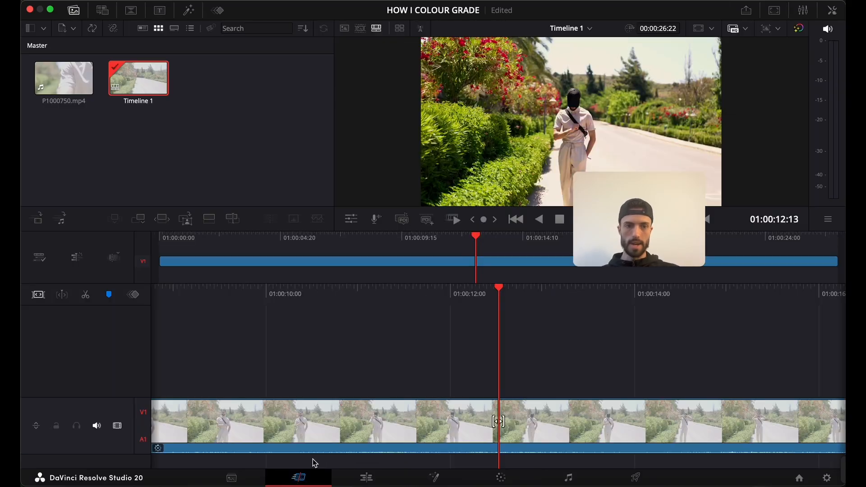
{"action": "left_click", "coordinate": [772, 13]}
{"action": "key", "text": "space"}
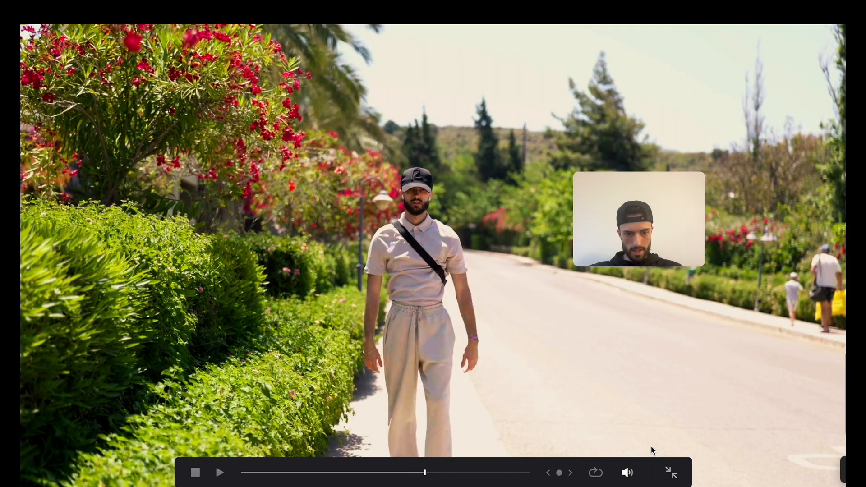
{"action": "left_click", "coordinate": [670, 472]}
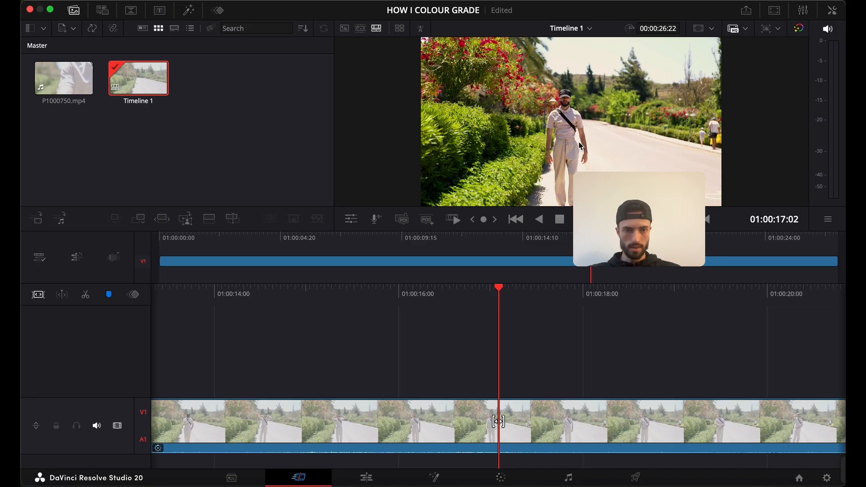
{"action": "left_click", "coordinate": [501, 477]}
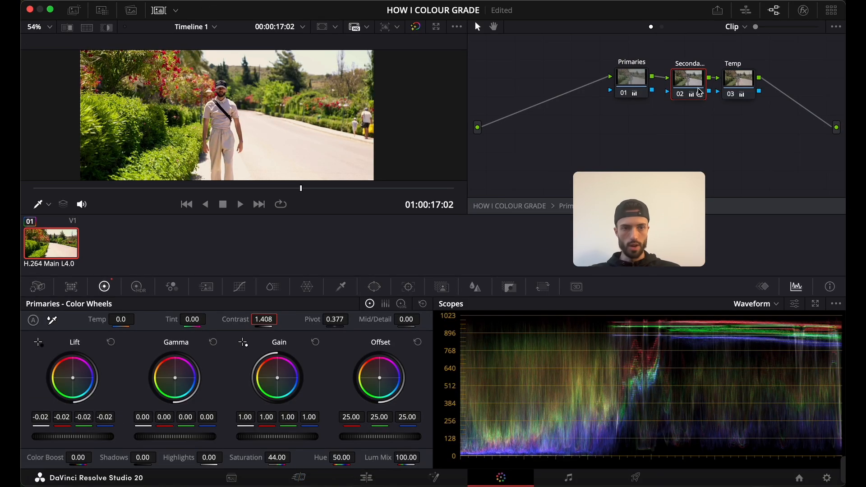
In the Input compound's Exposure node, lower the HDR Light exposure to -0.15 and the Global exposure to -0.74.
{"action": "right_click", "coordinate": [613, 113]}
{"action": "left_click", "coordinate": [631, 121]}
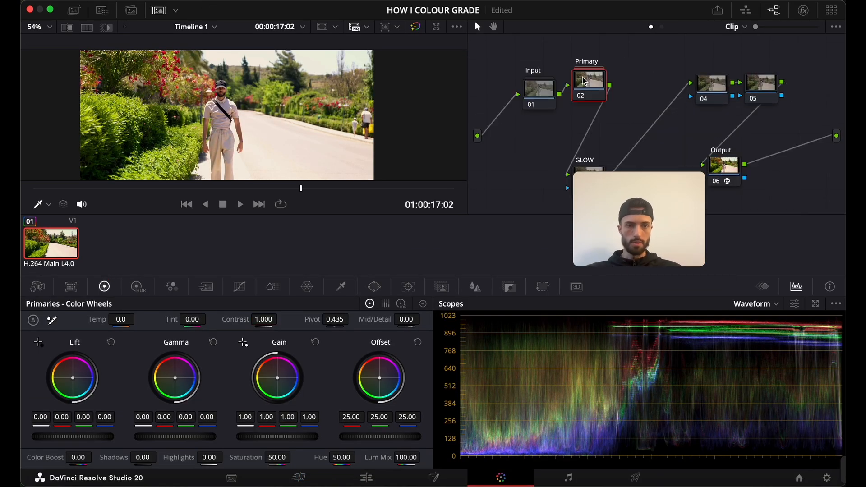
{"action": "double_click", "coordinate": [528, 89]}
{"action": "left_click", "coordinate": [574, 83]}
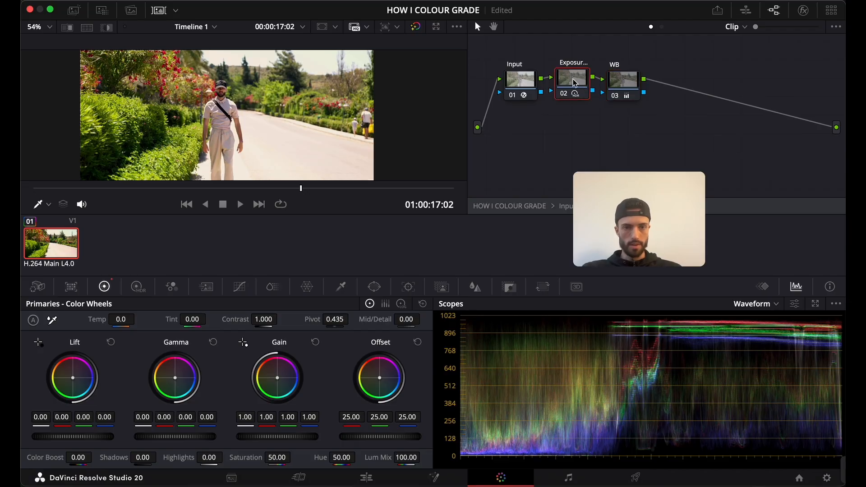
{"action": "left_click", "coordinate": [138, 287]}
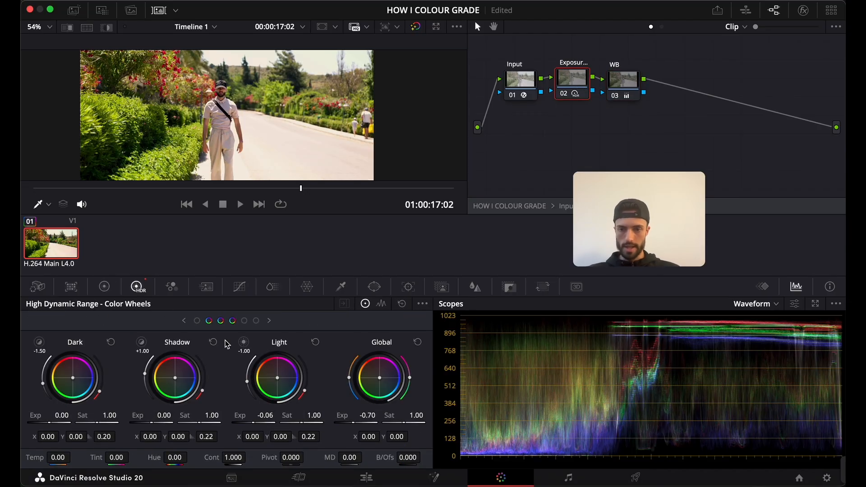
{"action": "left_click_drag", "start_coordinate": [264, 417], "coordinate": [261, 417]}
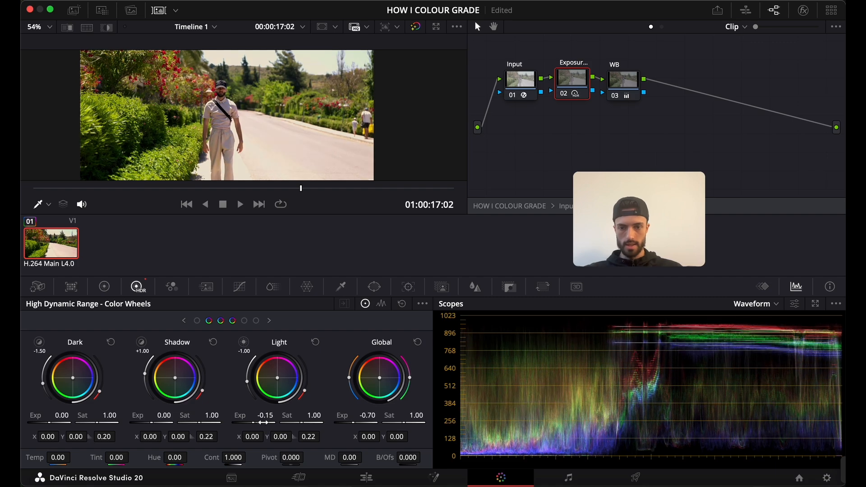
{"action": "left_click_drag", "start_coordinate": [344, 421], "coordinate": [342, 421]}
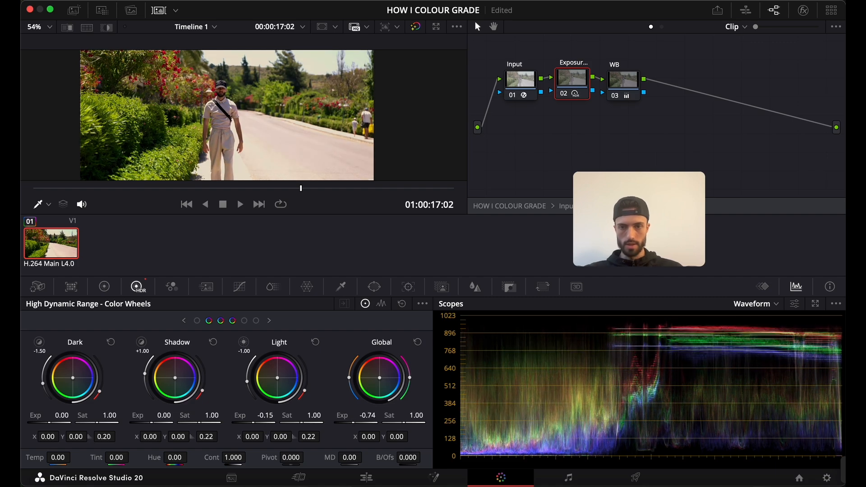
In the Primary compound, set the Primaries node's lift to 0.01 and gamma to 0.03, and raise the Secondary node's contrast to 1.492.
{"action": "right_click", "coordinate": [543, 173]}
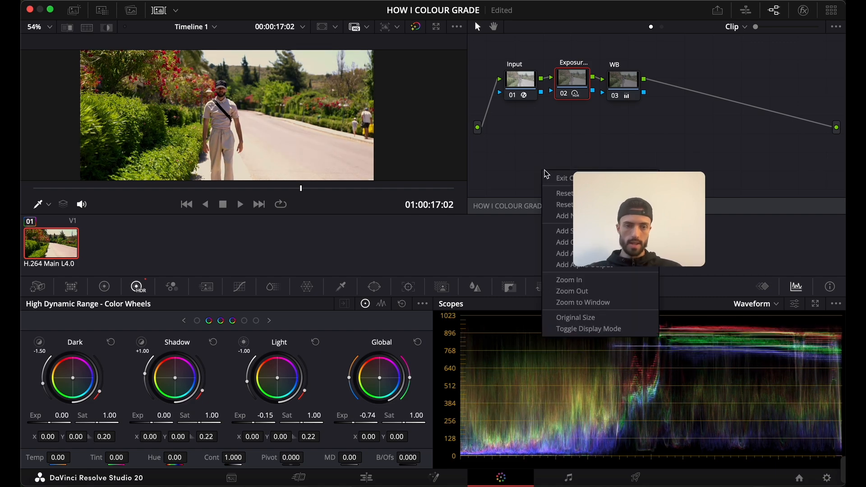
{"action": "left_click", "coordinate": [566, 179]}
{"action": "double_click", "coordinate": [583, 80]}
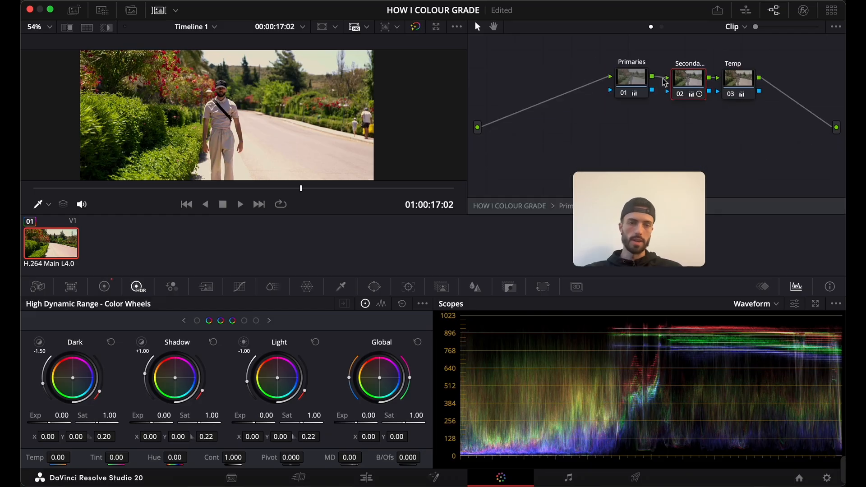
{"action": "left_click", "coordinate": [636, 79]}
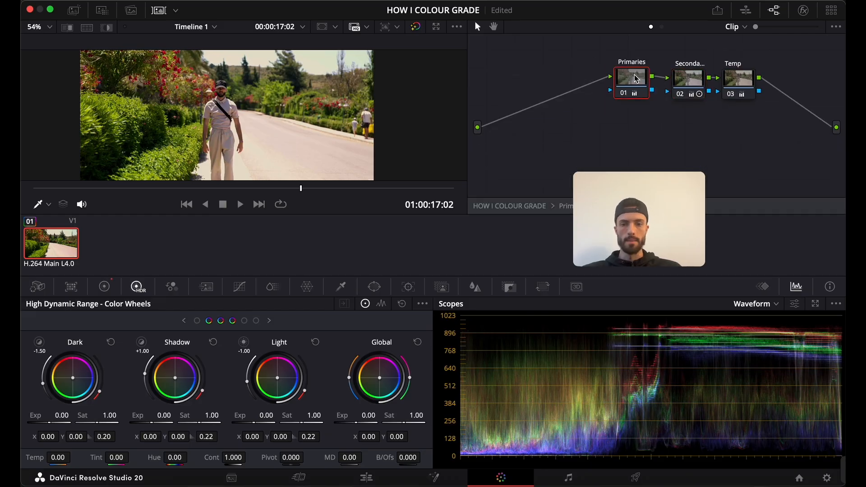
{"action": "left_click", "coordinate": [104, 290]}
{"action": "left_click_drag", "start_coordinate": [175, 436], "coordinate": [181, 437]}
{"action": "left_click_drag", "start_coordinate": [85, 437], "coordinate": [55, 437]}
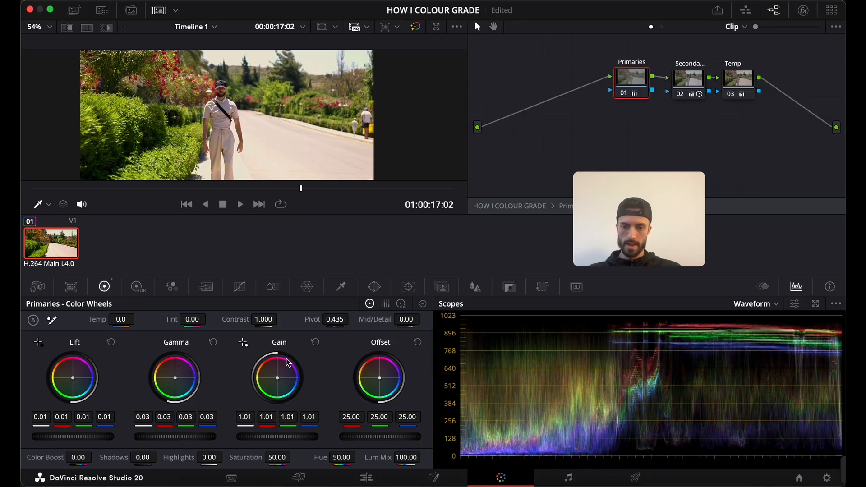
{"action": "left_click", "coordinate": [688, 80]}
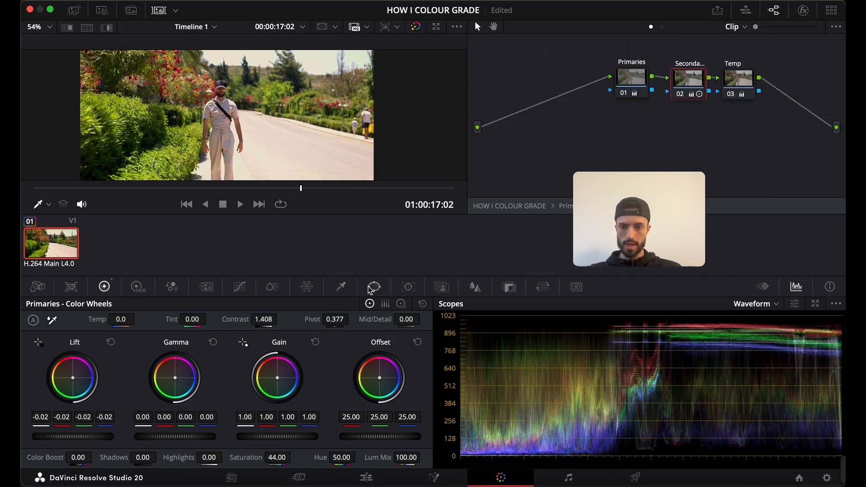
{"action": "mouse_move", "coordinate": [263, 319]}
{"action": "left_mouse_down"}
{"action": "mouse_move", "coordinate": [284, 319]}
{"action": "mouse_move", "coordinate": [264, 319]}
{"action": "left_mouse_up"}
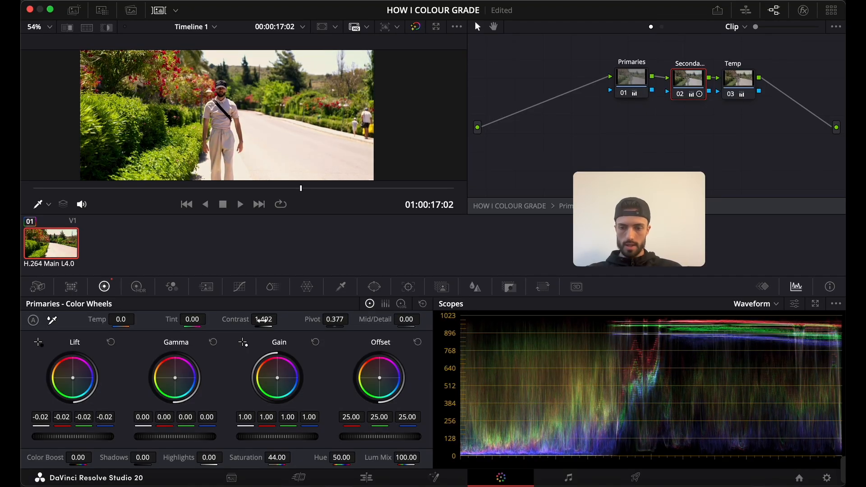
Play and scrub the graded clip full screen from the Cut page to review it, and return to the Color page.
{"action": "left_click", "coordinate": [304, 474]}
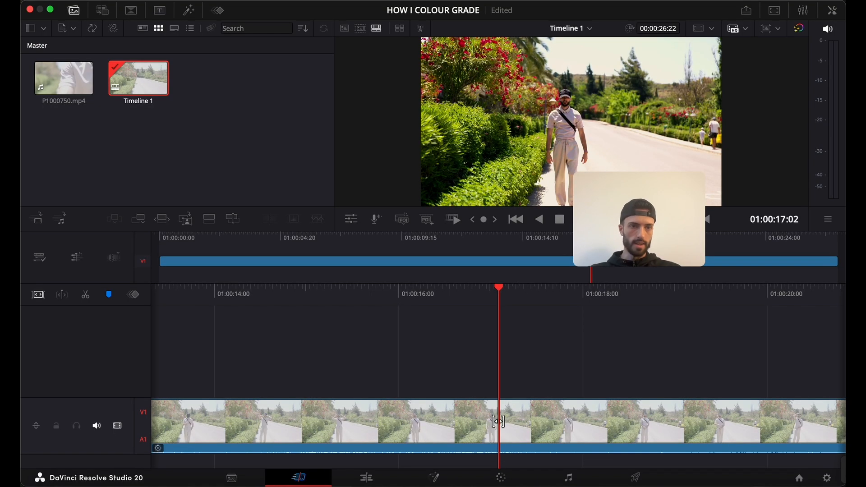
{"action": "left_click", "coordinate": [772, 10]}
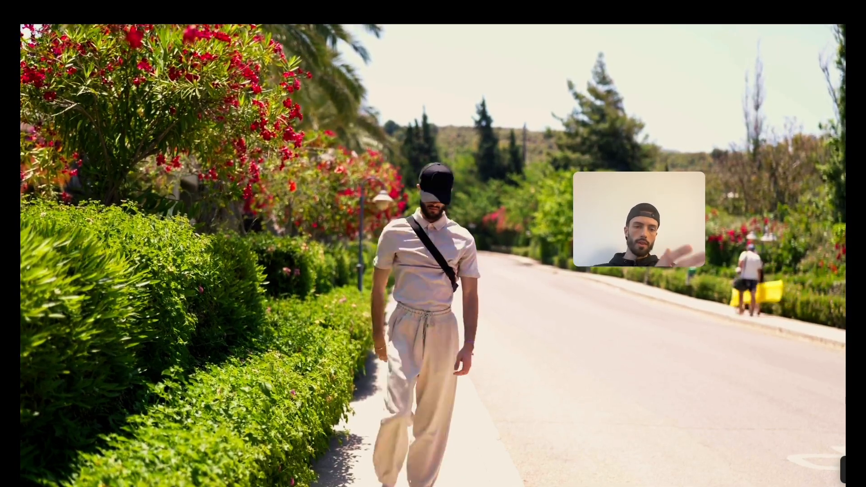
{"action": "key", "text": "space"}
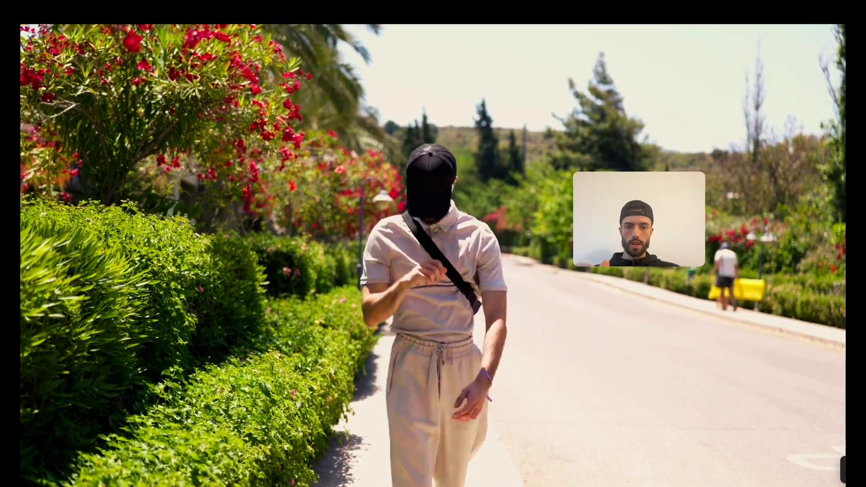
{"action": "left_click", "coordinate": [343, 473]}
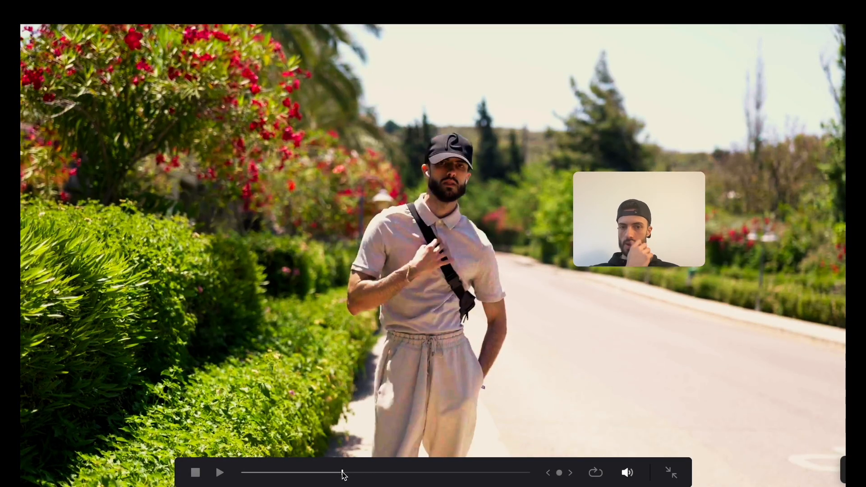
{"action": "mouse_move", "coordinate": [343, 473]}
{"action": "left_mouse_down"}
{"action": "mouse_move", "coordinate": [302, 472]}
{"action": "mouse_move", "coordinate": [328, 472]}
{"action": "left_mouse_up"}
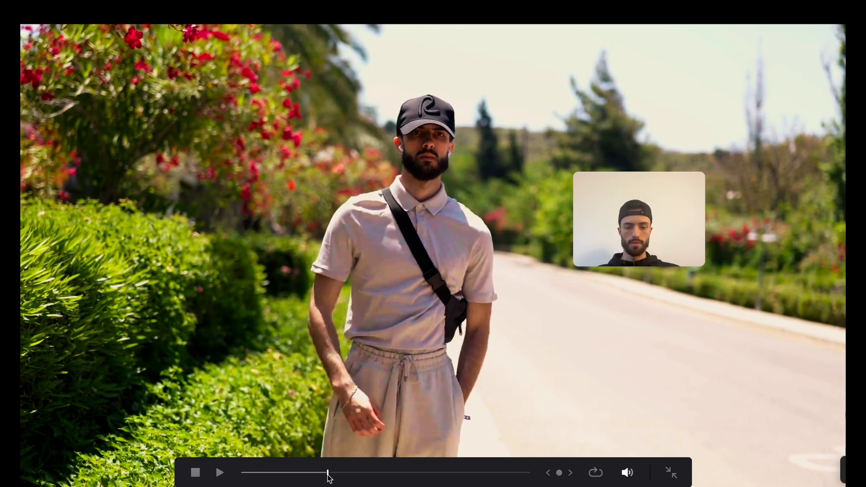
{"action": "key", "text": "space"}
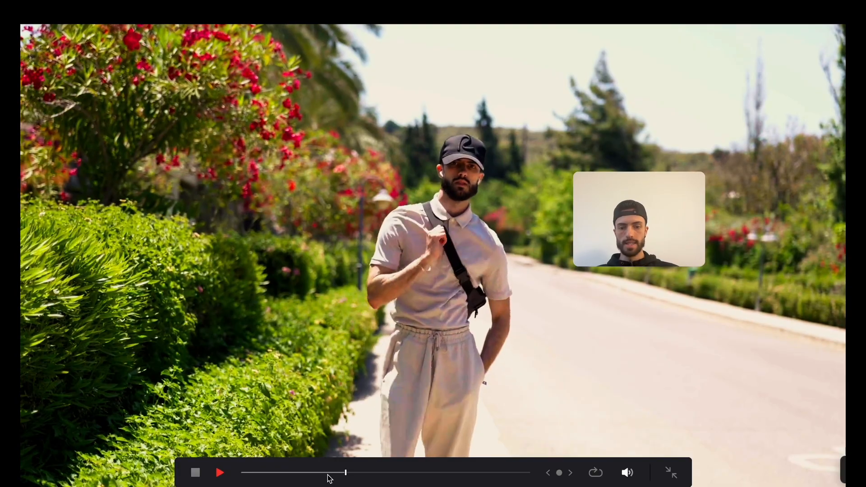
{"action": "key", "text": "space"}
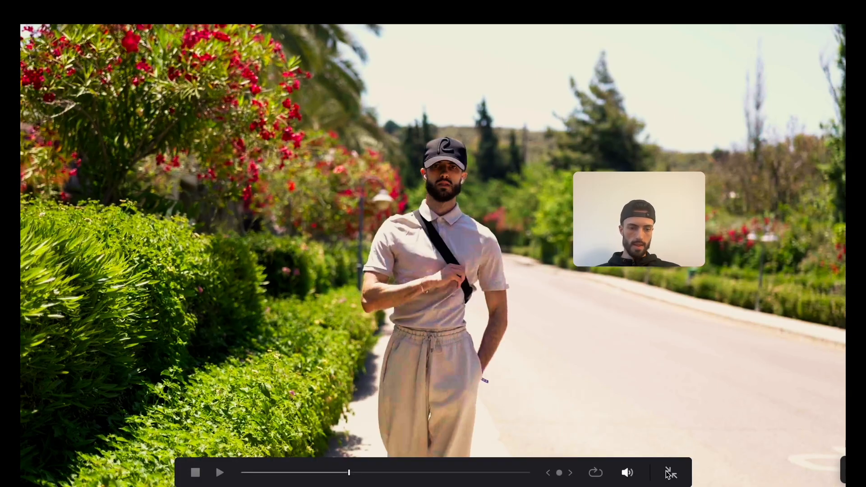
{"action": "left_click", "coordinate": [669, 473]}
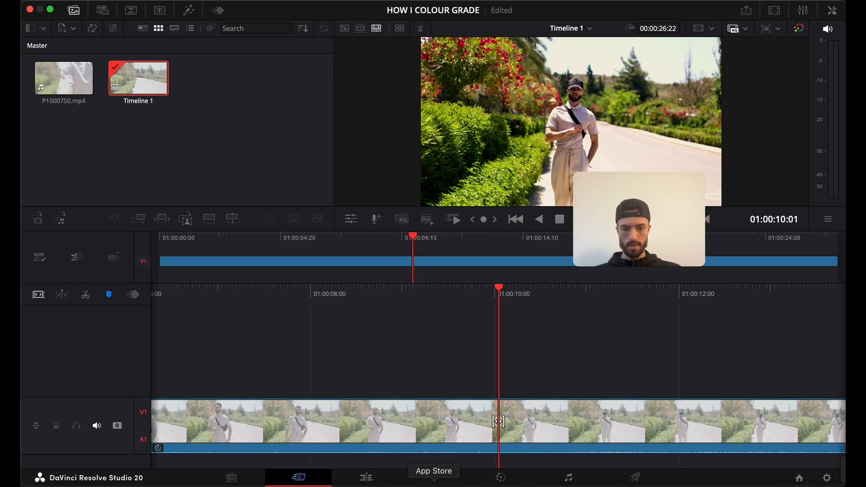
{"action": "left_click", "coordinate": [383, 477]}
{"action": "left_click", "coordinate": [499, 479]}
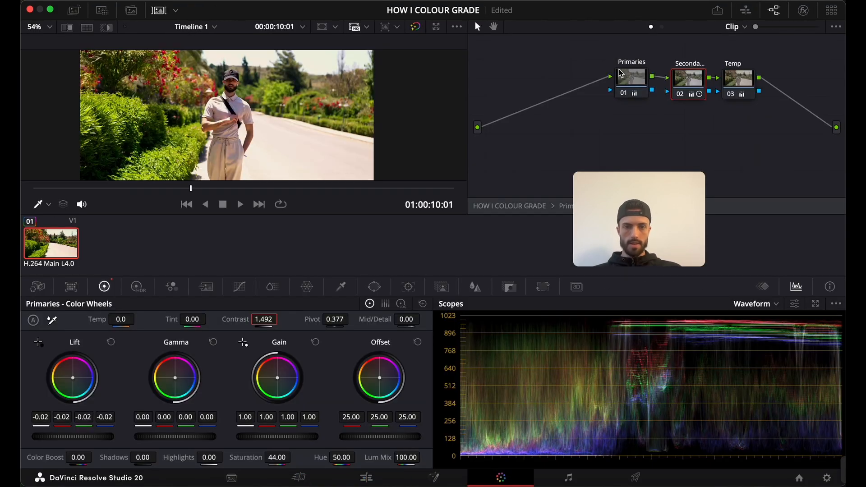
Exit the Primary compound, delete the two unlabelled nodes before Output, and line up the GLOW and Output nodes after Primary.
{"action": "right_click", "coordinate": [724, 122]}
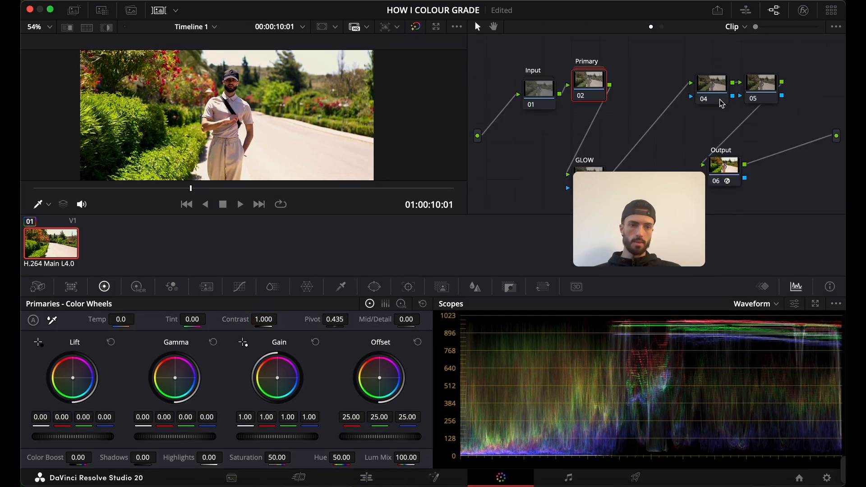
{"action": "key", "text": "BackSpace"}
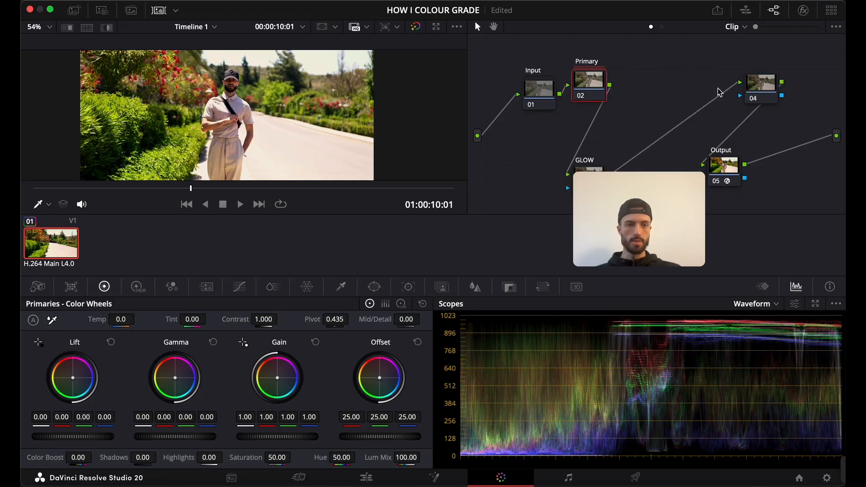
{"action": "left_click", "coordinate": [767, 88]}
{"action": "key", "text": "BackSpace"}
{"action": "left_click_drag", "start_coordinate": [590, 171], "coordinate": [687, 82]}
{"action": "left_click_drag", "start_coordinate": [730, 165], "coordinate": [738, 114]}
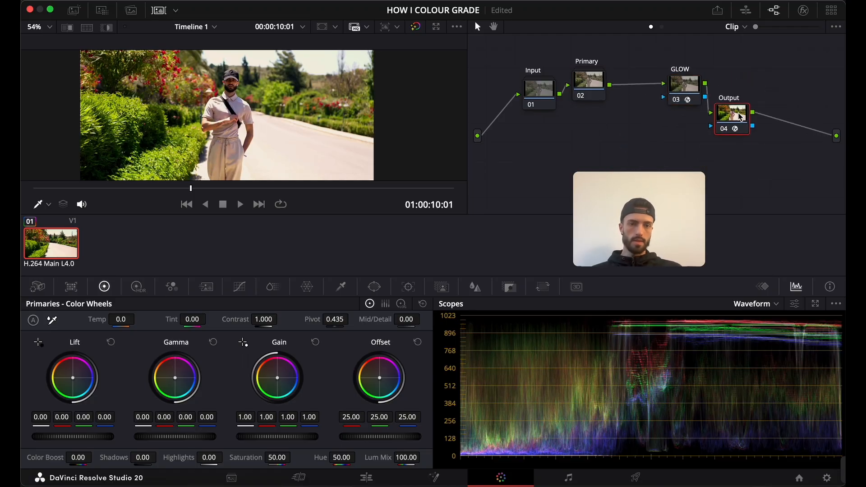
Review the Input compound node by node: the Color Space Transform settings, the Exposure node's HDR wheels and the WB node's primaries.
{"action": "double_click", "coordinate": [529, 104]}
{"action": "left_click", "coordinate": [508, 73]}
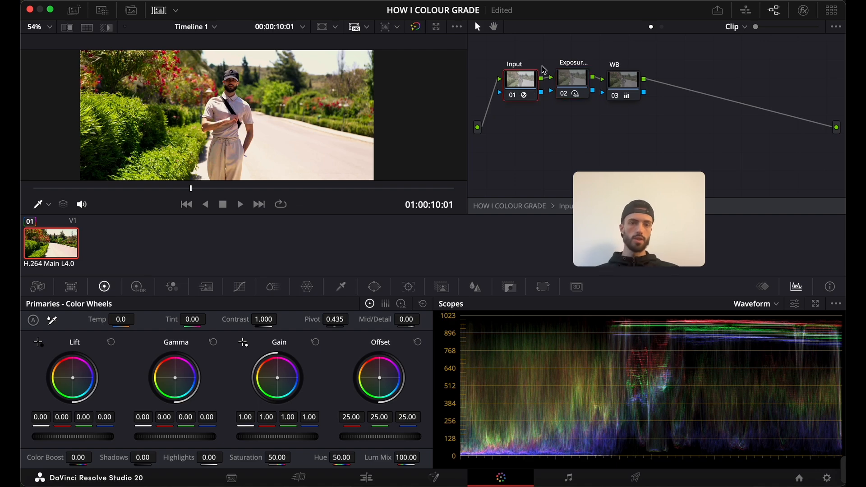
{"action": "left_click", "coordinate": [803, 10]}
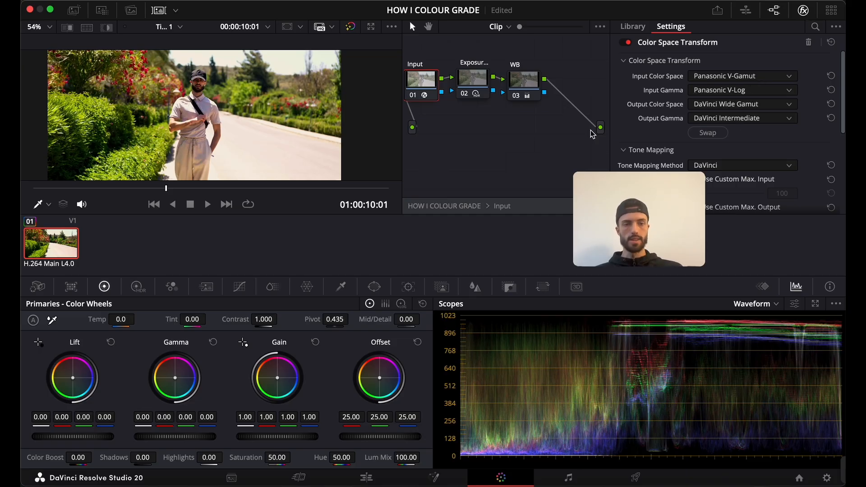
{"action": "right_click", "coordinate": [490, 146]}
{"action": "key", "text": "Escape"}
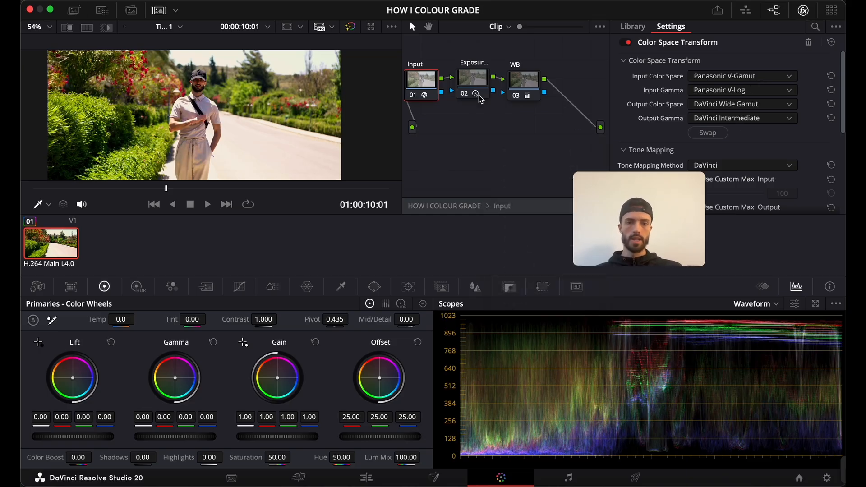
{"action": "left_click", "coordinate": [478, 86]}
{"action": "left_click", "coordinate": [138, 287]}
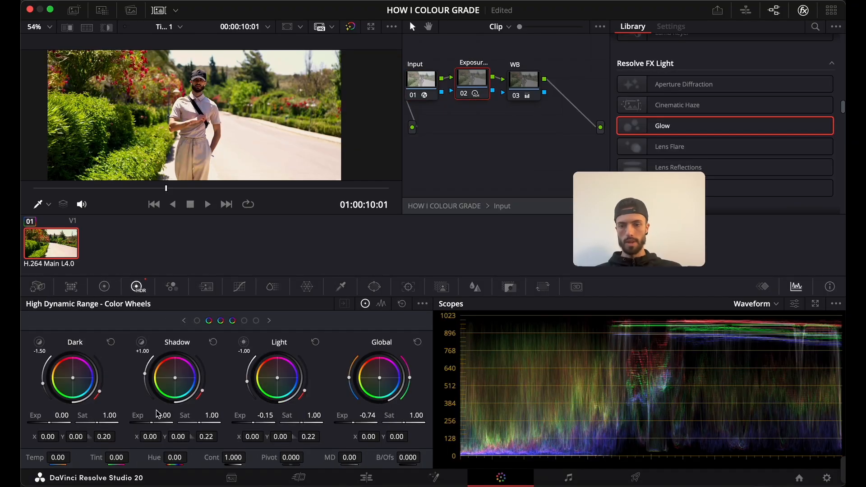
{"action": "left_click", "coordinate": [524, 83]}
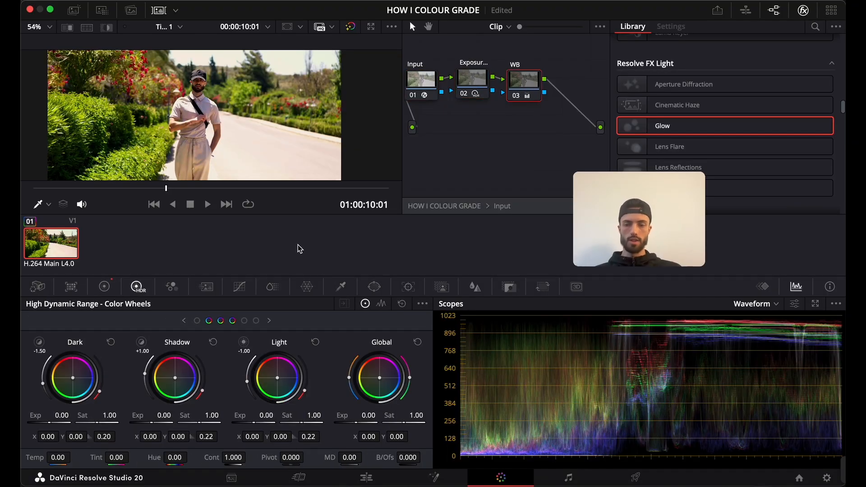
{"action": "left_click", "coordinate": [106, 288]}
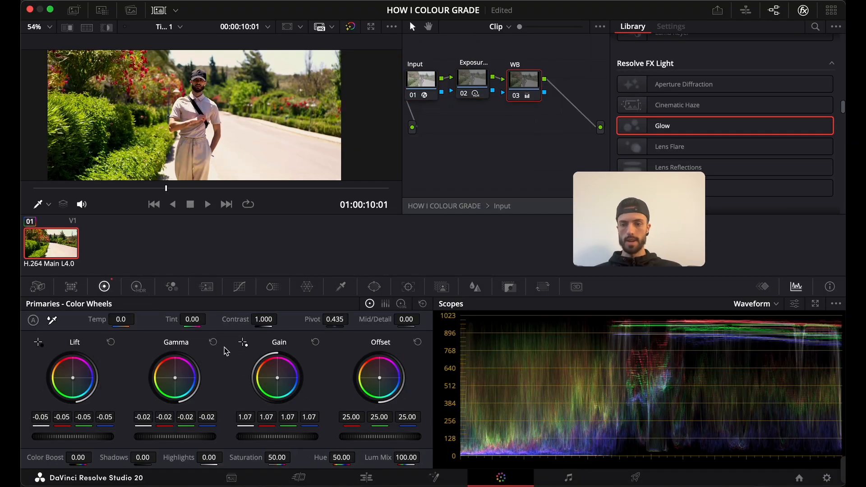
{"action": "right_click", "coordinate": [466, 130]}
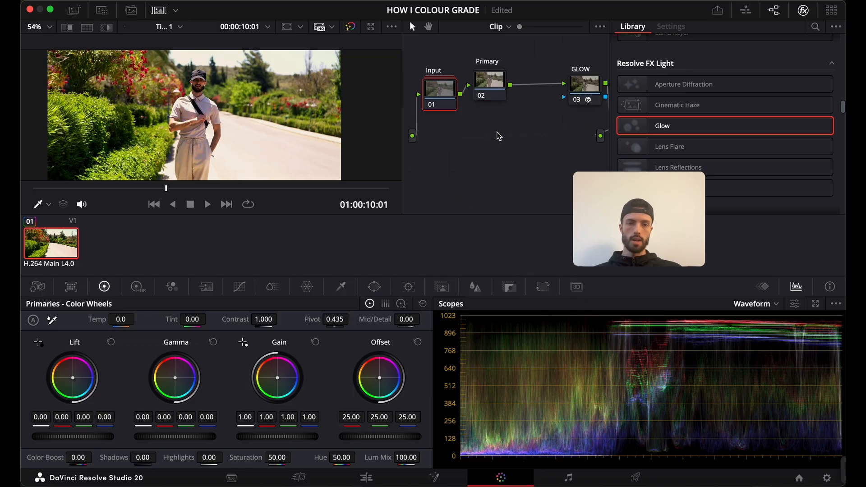
Enter the Primary compound and review the color wheel settings of its Primaries and Secondary nodes.
{"action": "double_click", "coordinate": [490, 81]}
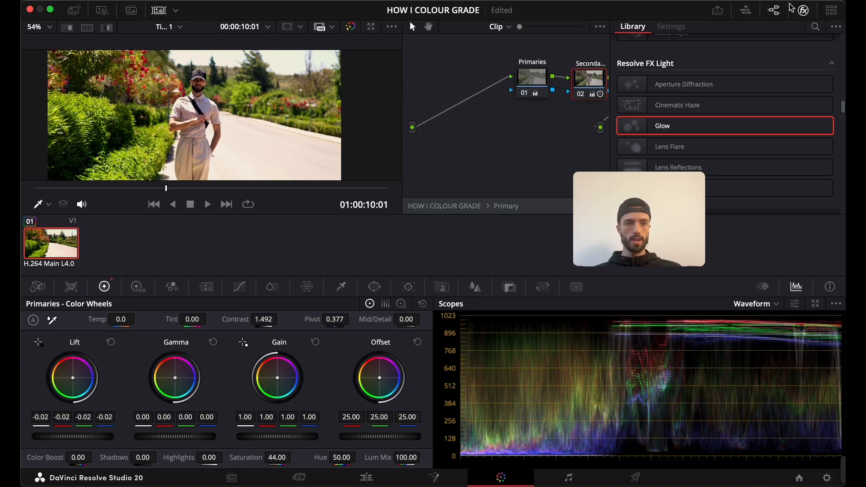
{"action": "left_click", "coordinate": [803, 10]}
{"action": "left_click", "coordinate": [630, 80]}
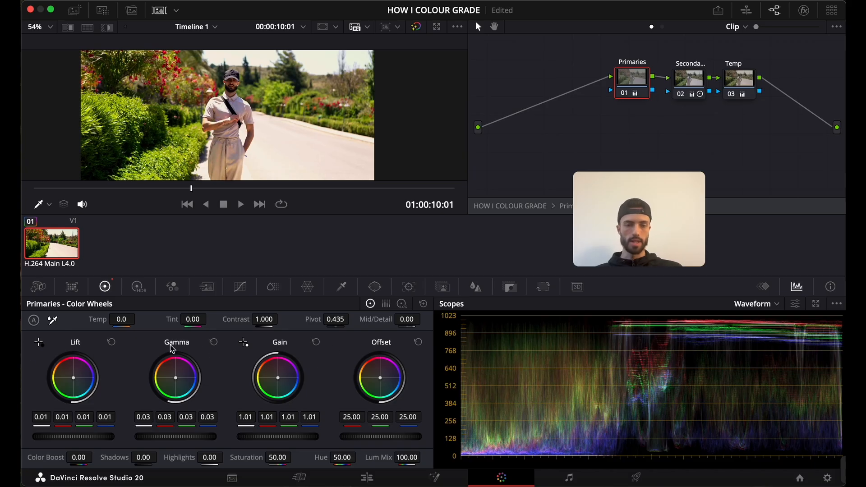
{"action": "left_click", "coordinate": [695, 85]}
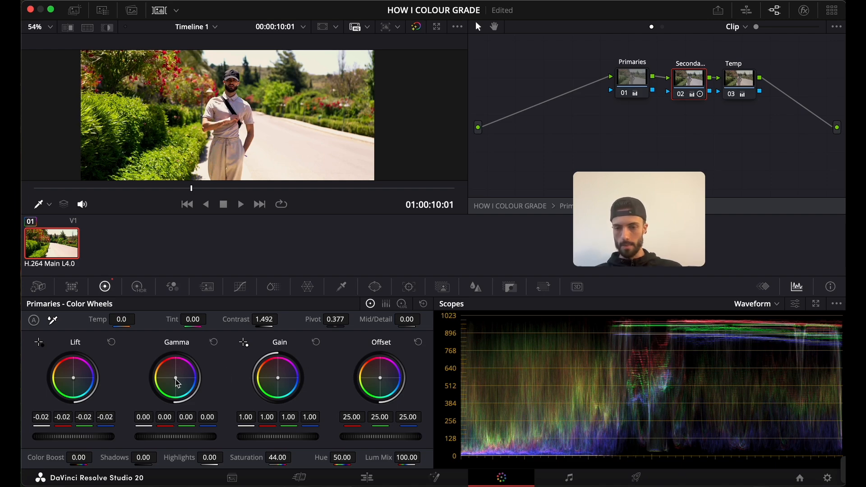
{"action": "left_click_drag", "start_coordinate": [175, 378], "coordinate": [175, 378]}
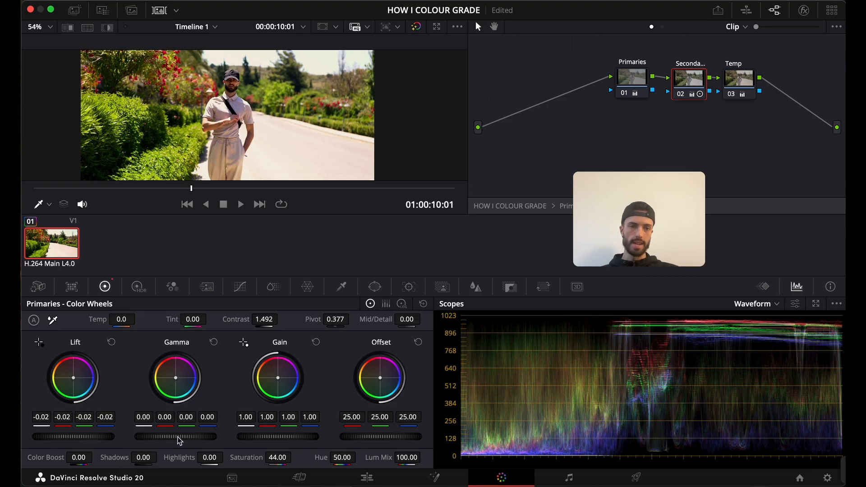
Raise the Temp node's temperature to 350 and exit the Primary compound.
{"action": "key", "text": "alt+shift+apostrophe"}
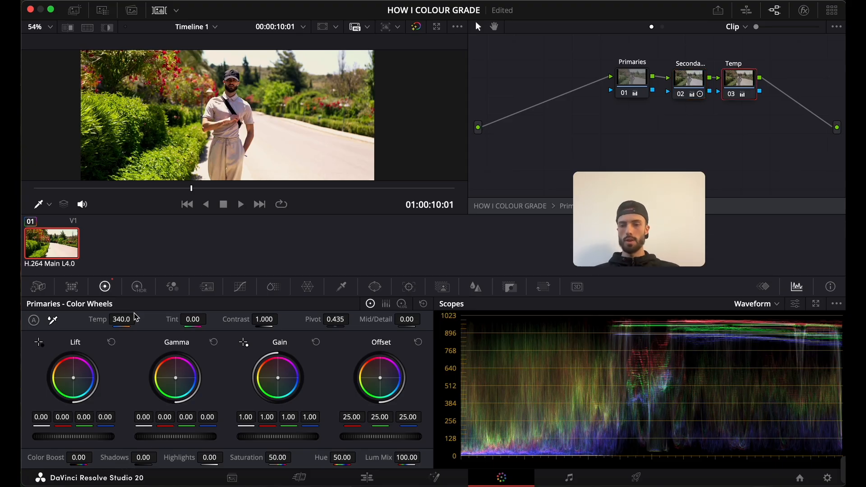
{"action": "left_click_drag", "start_coordinate": [139, 319], "coordinate": [139, 319]}
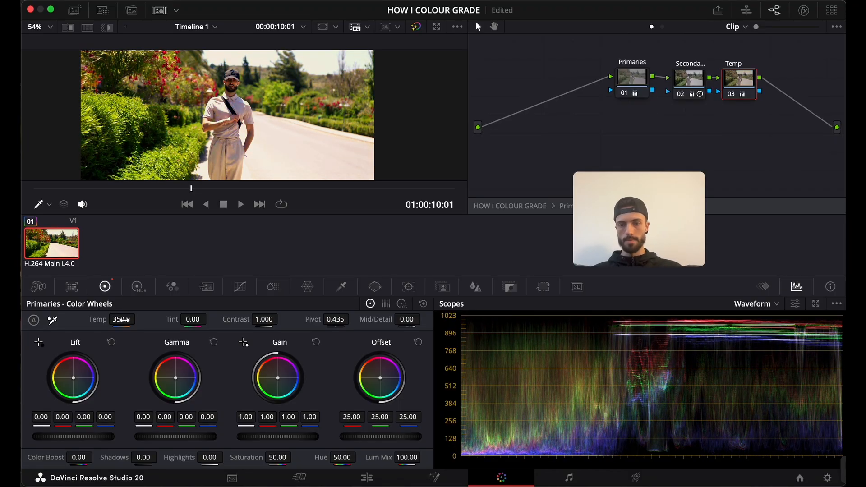
{"action": "right_click", "coordinate": [520, 177]}
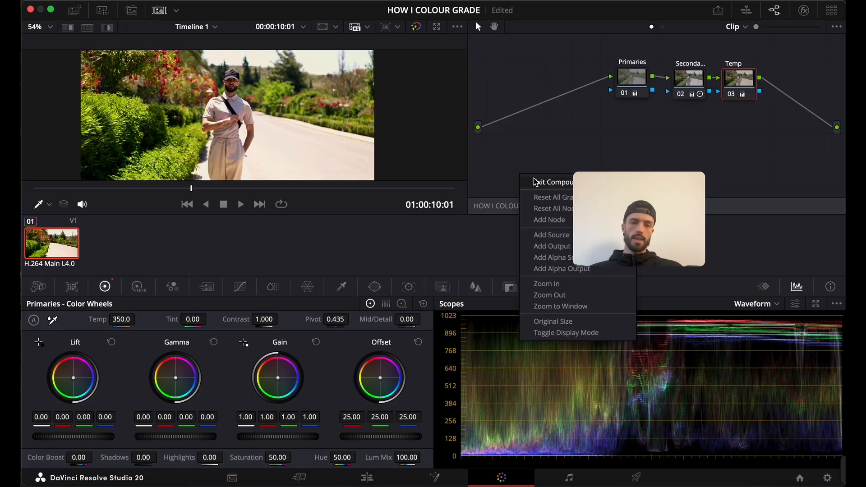
{"action": "left_click", "coordinate": [535, 181]}
Move the GLOW node below the Input node, and compare the image with the node disabled and enabled alongside its Glow settings.
{"action": "left_click_drag", "start_coordinate": [641, 100], "coordinate": [550, 158]}
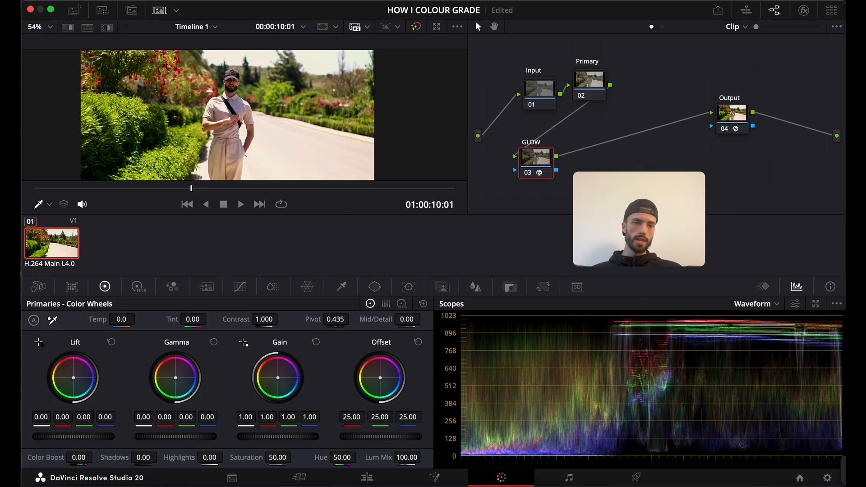
{"action": "left_click", "coordinate": [804, 10]}
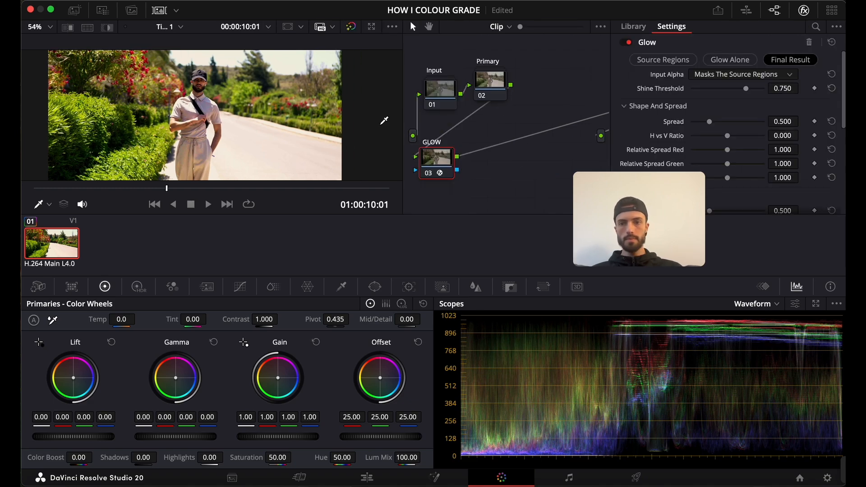
{"action": "left_click", "coordinate": [429, 174]}
{"action": "left_click", "coordinate": [429, 173]}
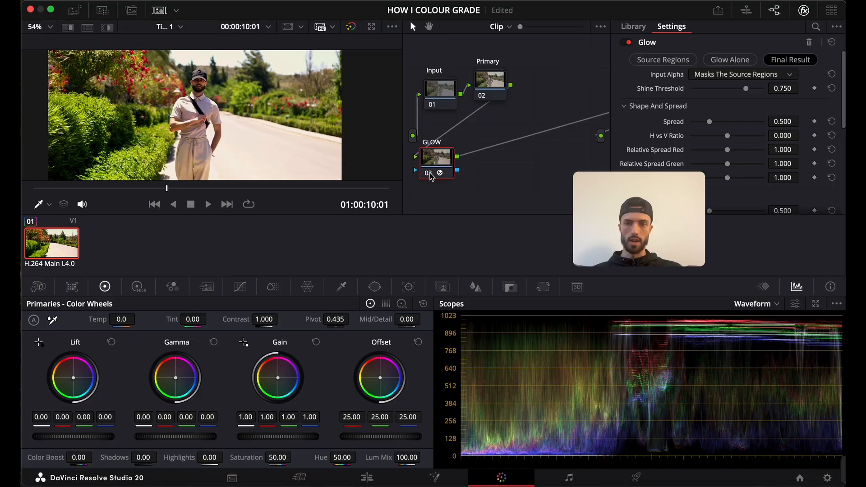
{"action": "left_click", "coordinate": [430, 173]}
{"action": "left_click", "coordinate": [429, 174]}
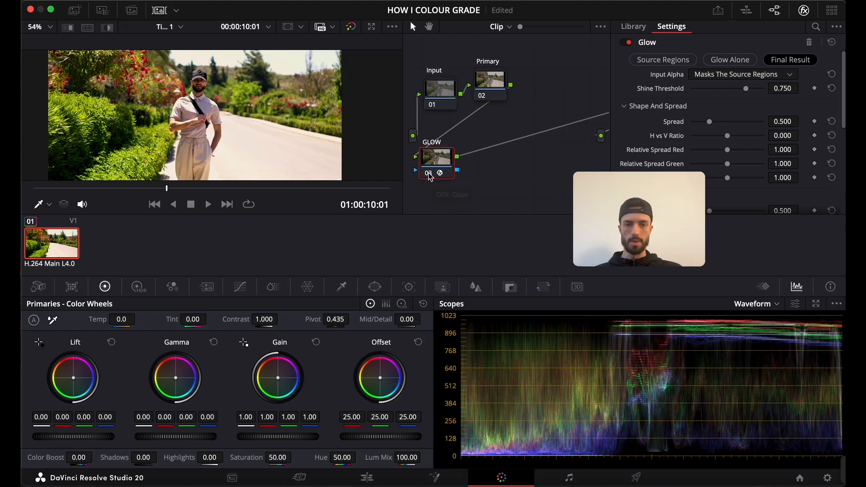
{"action": "left_click", "coordinate": [429, 173]}
{"action": "right_click", "coordinate": [560, 102]}
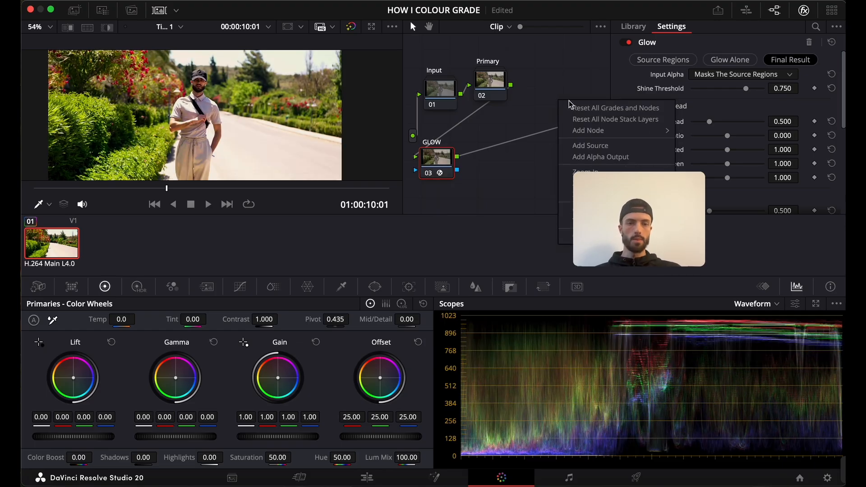
{"action": "left_click", "coordinate": [563, 70]}
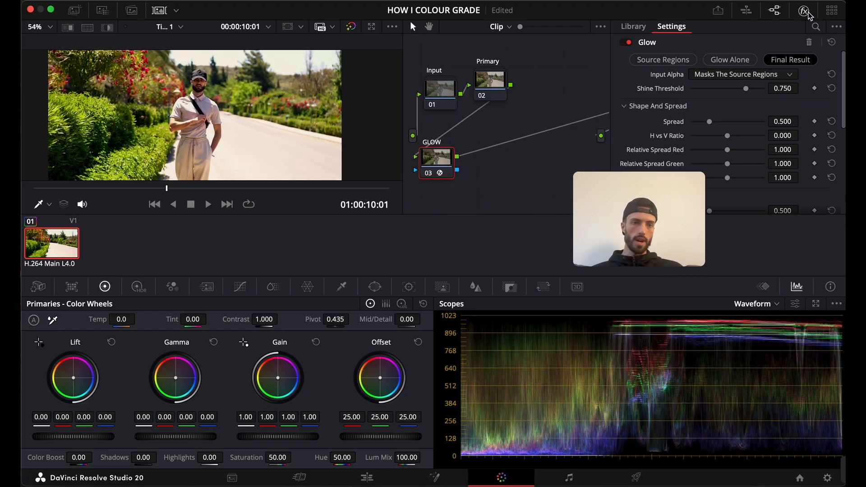
Review the Color Space Transform settings of the Output node.
{"action": "left_click", "coordinate": [804, 10]}
{"action": "left_click", "coordinate": [737, 110]}
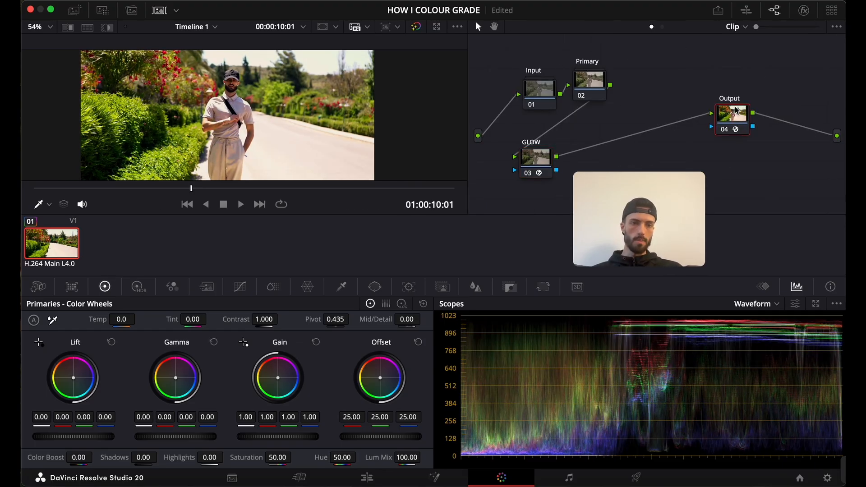
{"action": "left_click", "coordinate": [804, 10]}
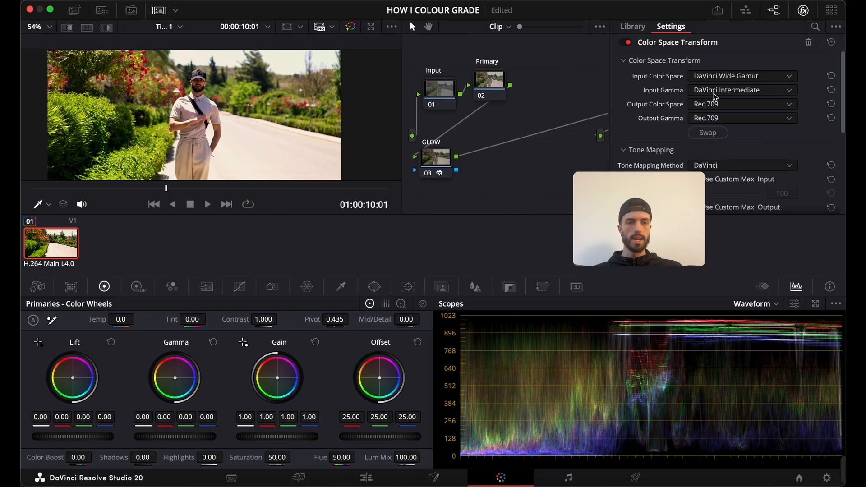